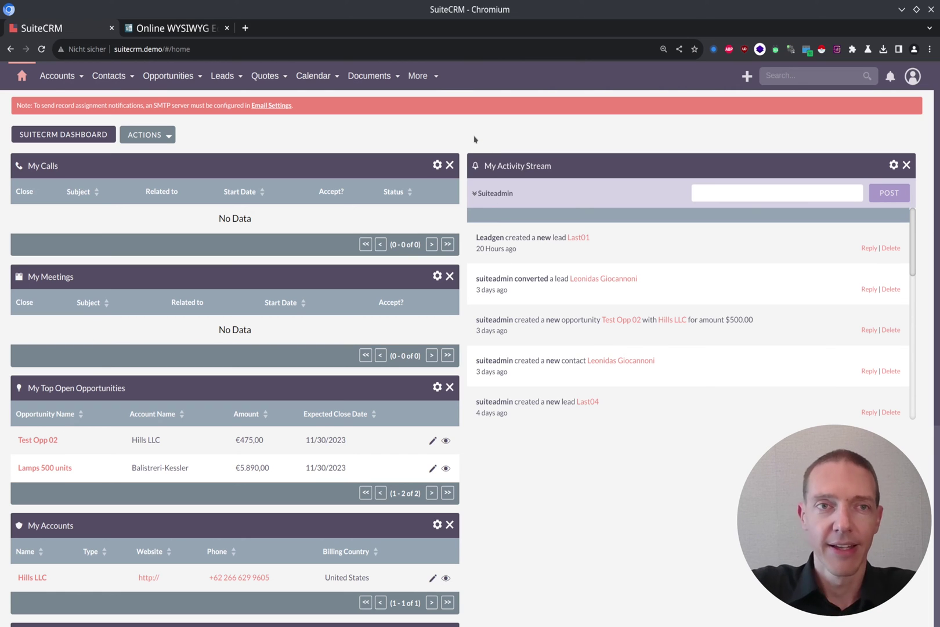
- Open the PDF Templates list in a new browser tab and switch to it
{"action": "mouse_move", "coordinate": [436, 77]}
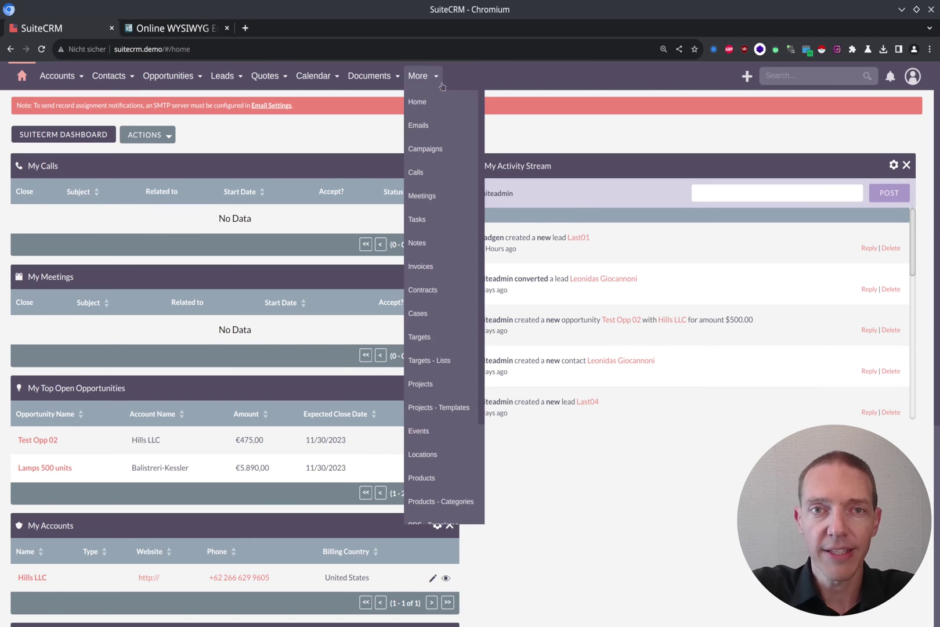
{"action": "scroll", "coordinate": [427, 415], "scroll_direction": "down", "scroll_amount": 3}
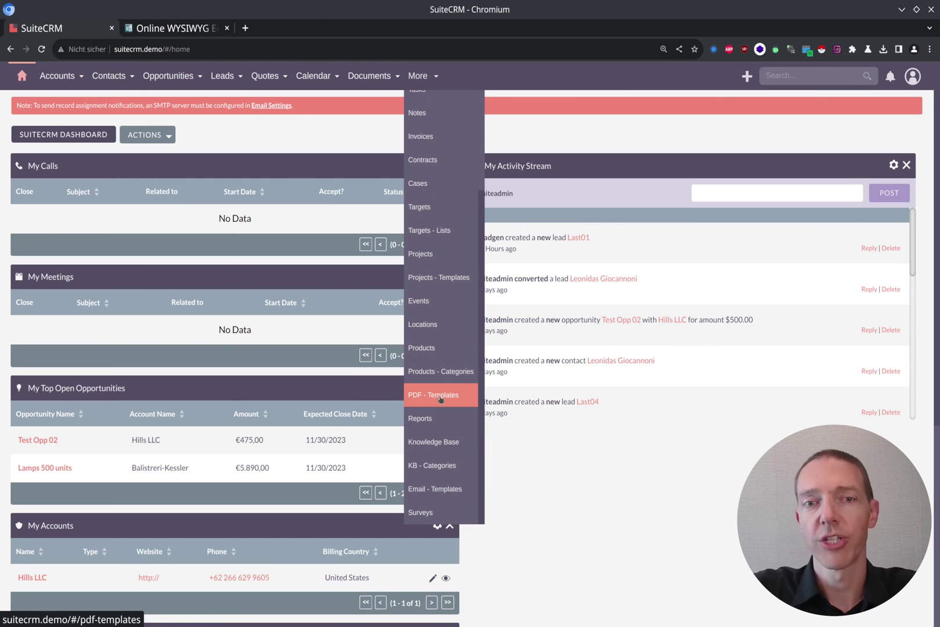
{"action": "middle_click", "coordinate": [441, 396]}
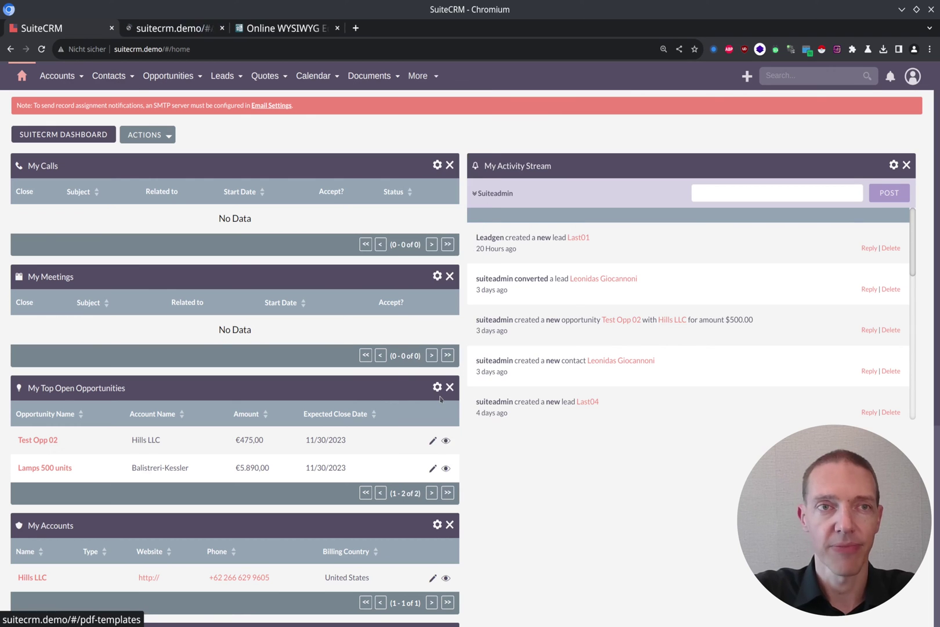
{"action": "key", "text": "ctrl+Tab"}
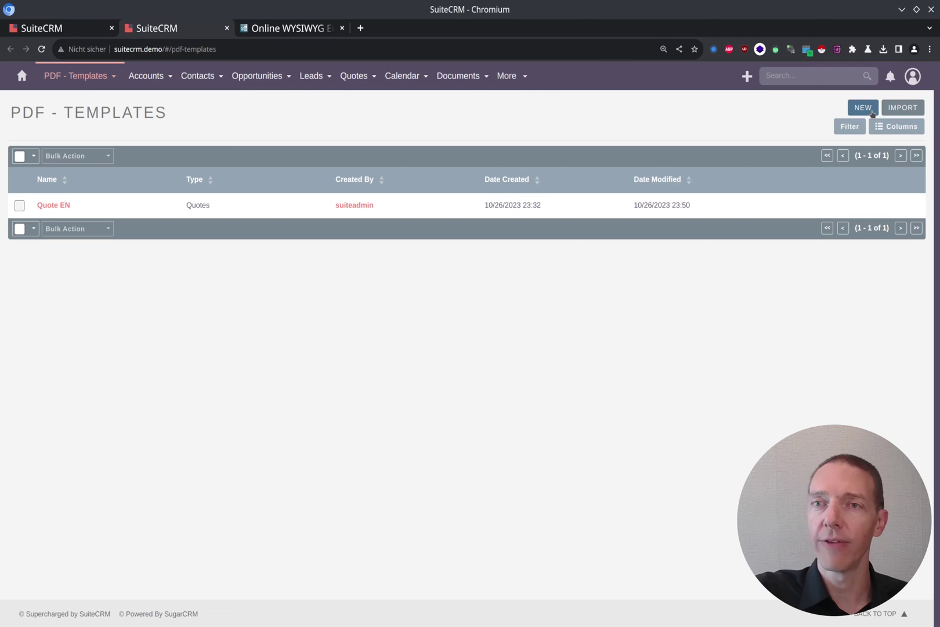
- Start a new PDF template named 'Invoice EN'
{"action": "left_click", "coordinate": [872, 114]}
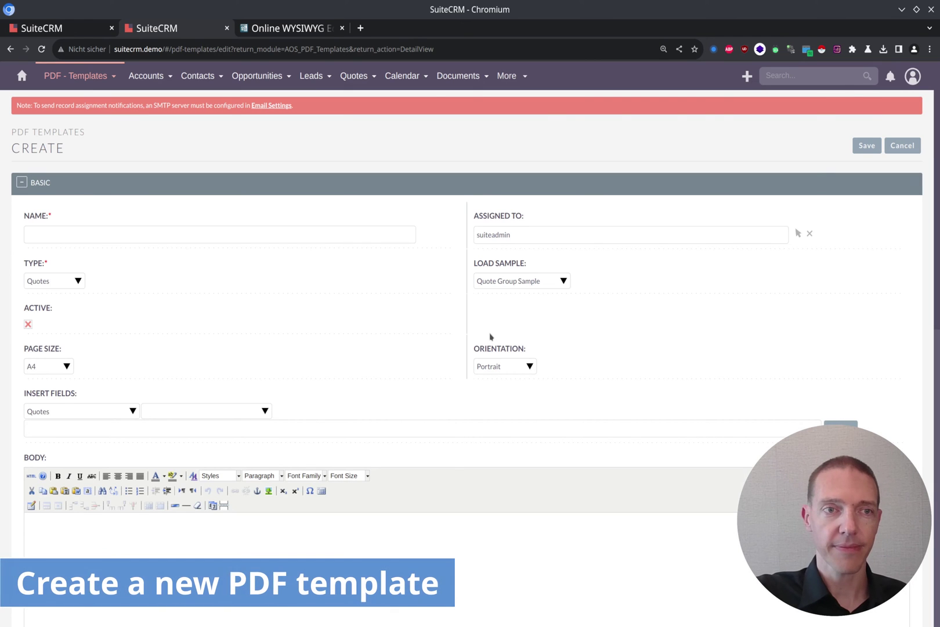
{"action": "left_click", "coordinate": [283, 237]}
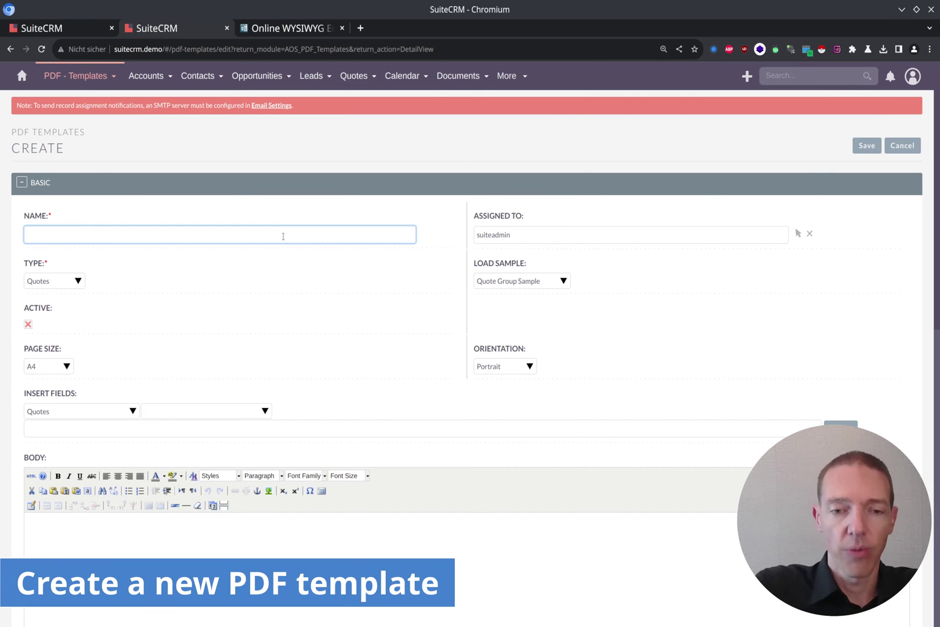
{"action": "type", "text": "Inter"}
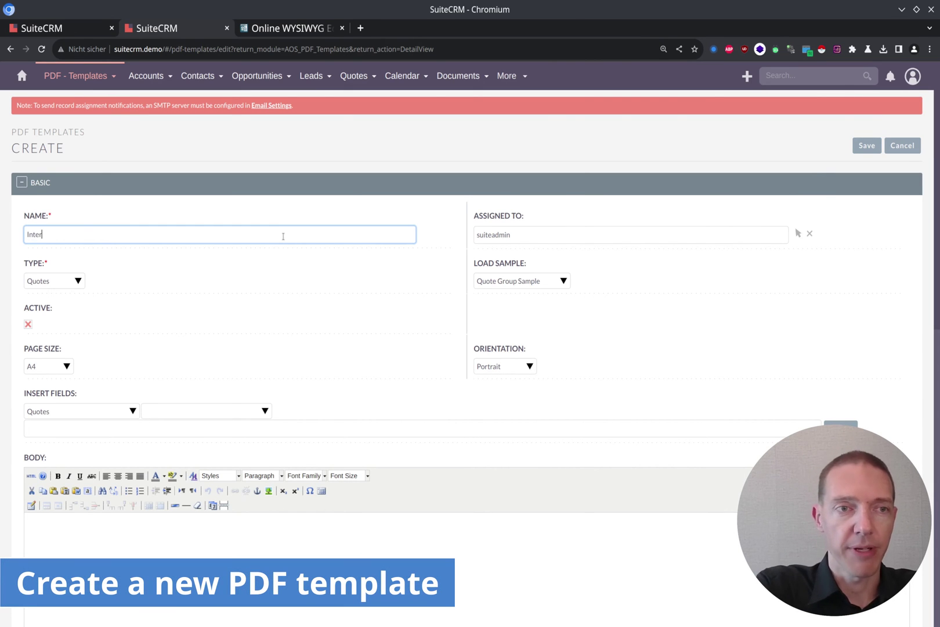
{"action": "key", "text": "BackSpace"}
{"action": "key", "text": "BackSpace"}
{"action": "key", "text": "BackSpace"}
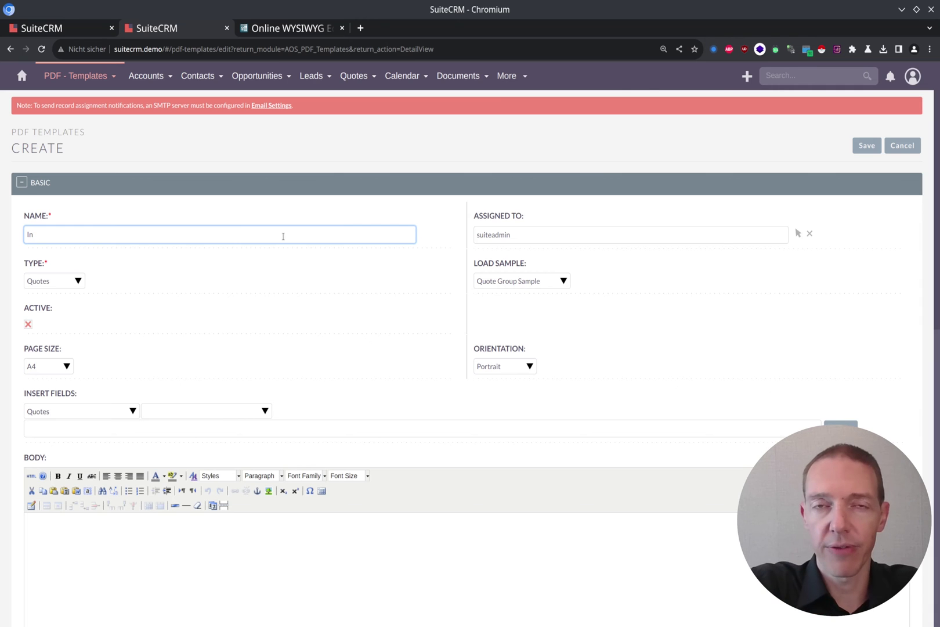
{"action": "type", "text": "voice"}
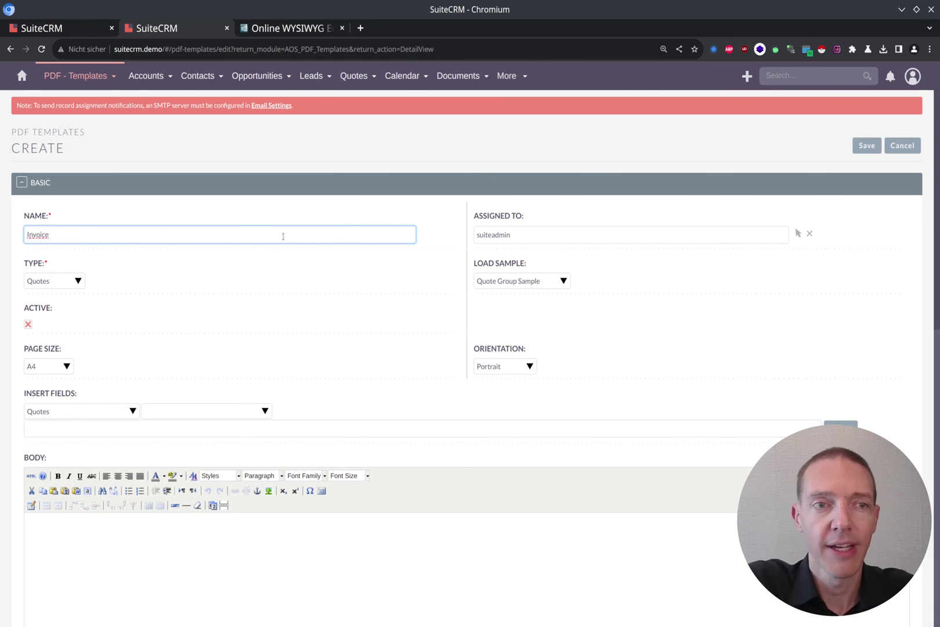
{"action": "type", "text": " EN"}
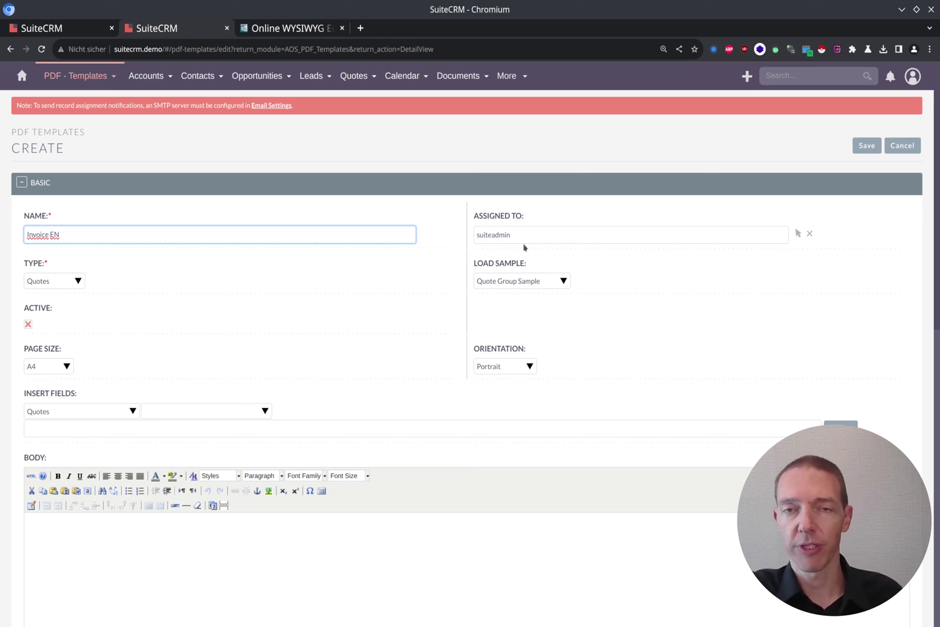
{"action": "left_click", "coordinate": [73, 282]}
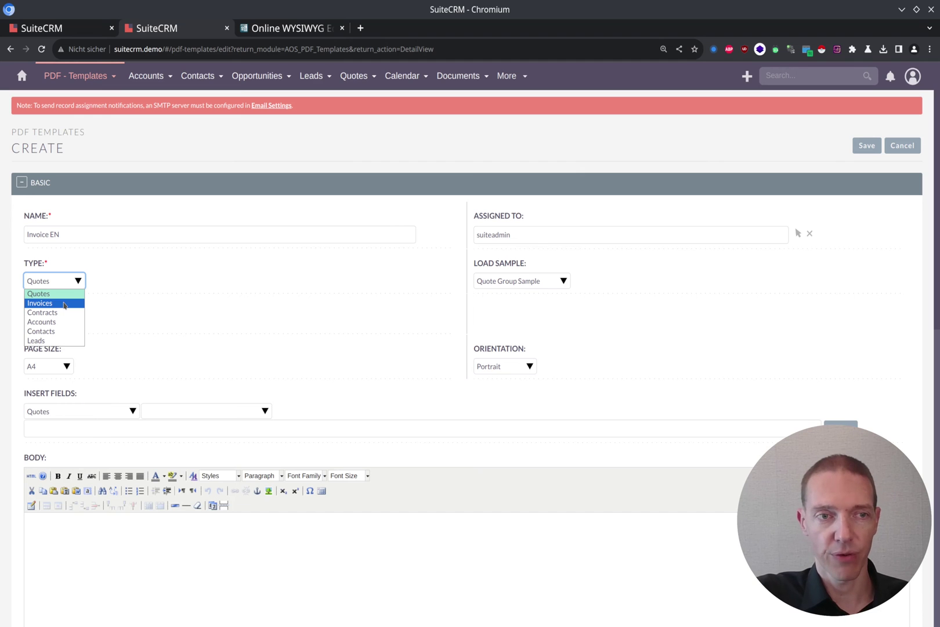
- Set the template type to Invoices and load the Invoice Sample layout into the body
{"action": "left_click", "coordinate": [64, 303]}
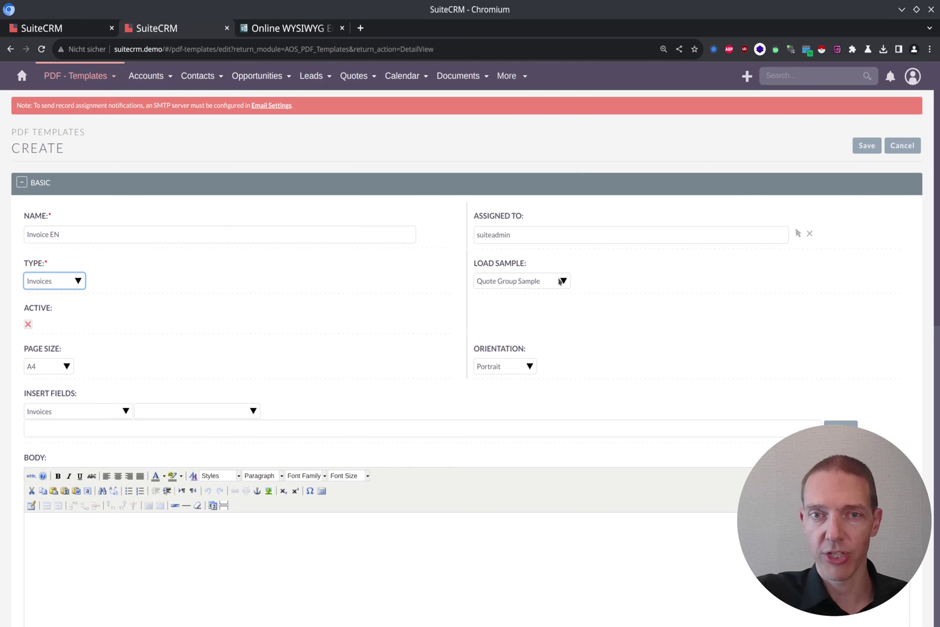
{"action": "scroll", "coordinate": [618, 286], "scroll_direction": "down", "scroll_amount": 2}
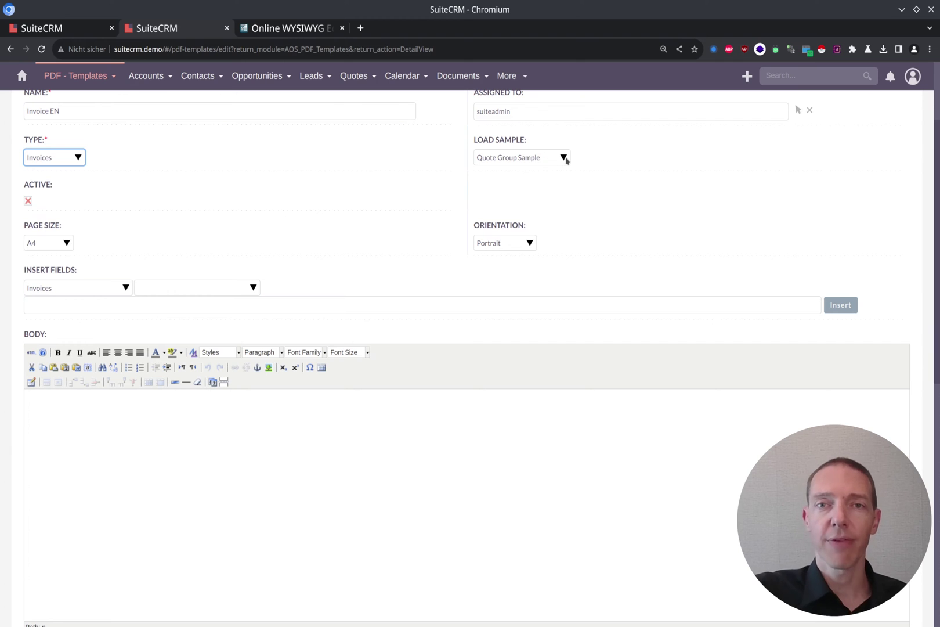
{"action": "left_click", "coordinate": [564, 158]}
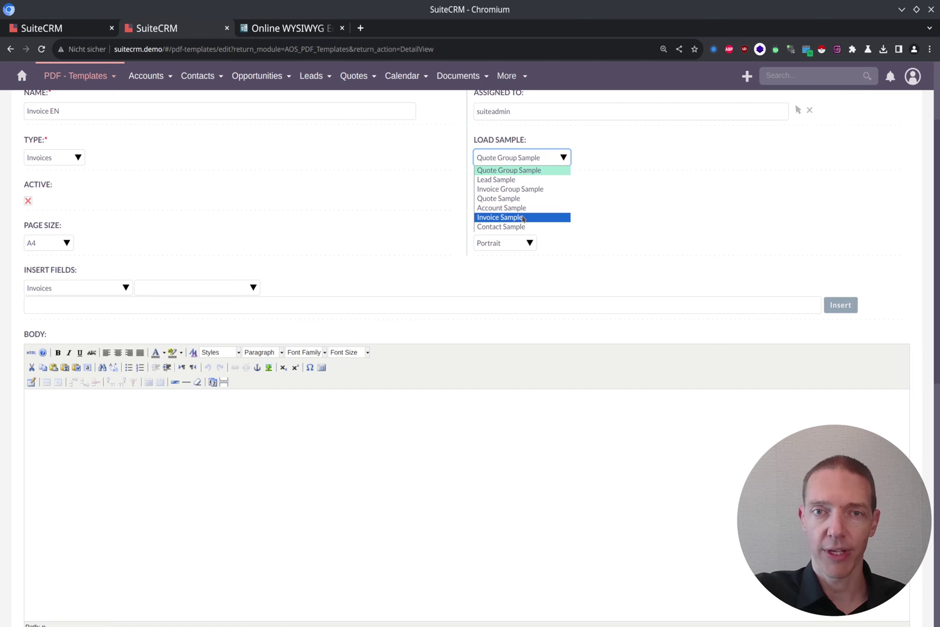
{"action": "left_click", "coordinate": [523, 217]}
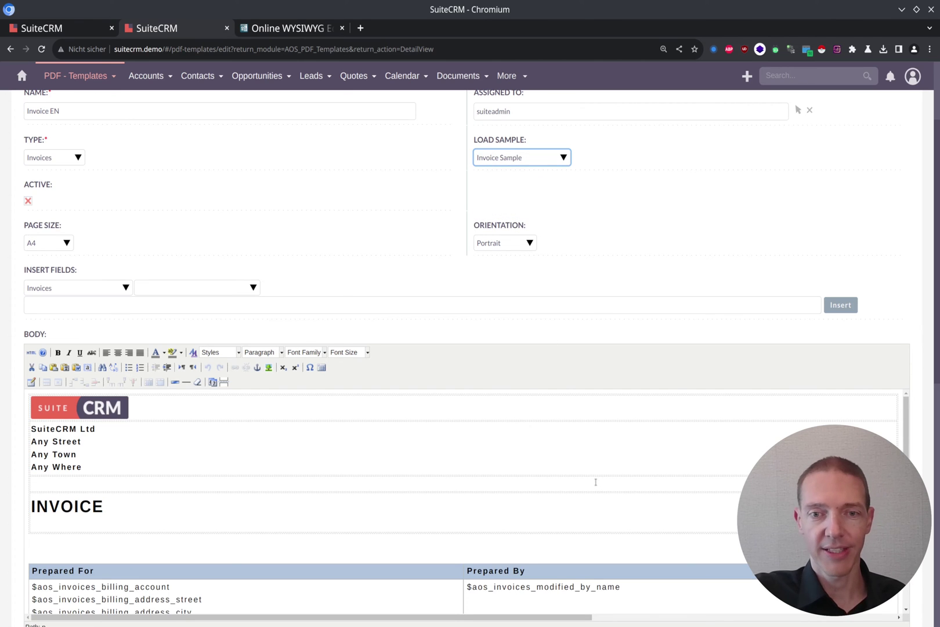
{"action": "scroll", "coordinate": [563, 489], "scroll_direction": "down", "scroll_amount": 10}
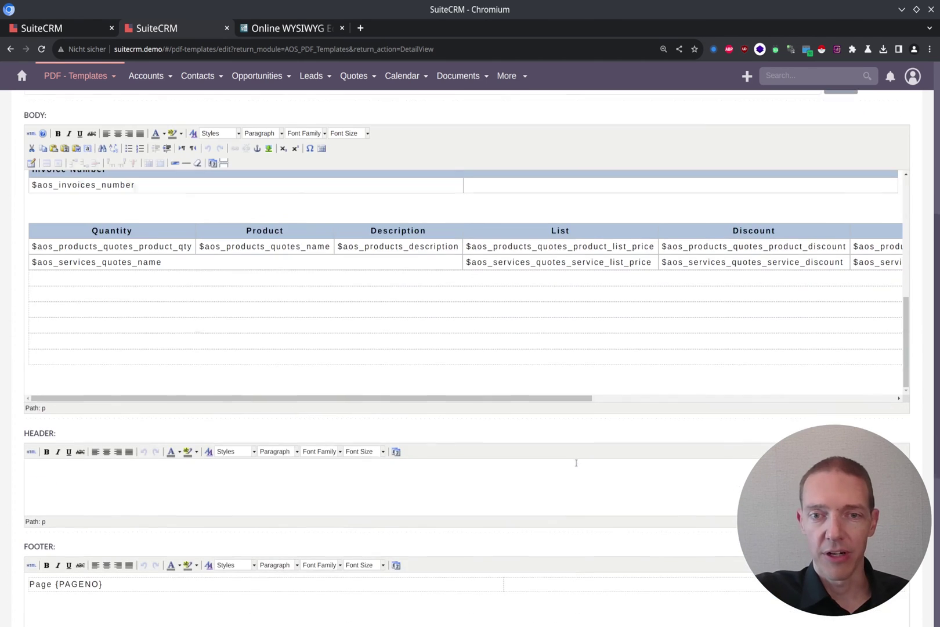
{"action": "scroll", "coordinate": [466, 285], "scroll_direction": "up", "scroll_amount": 5}
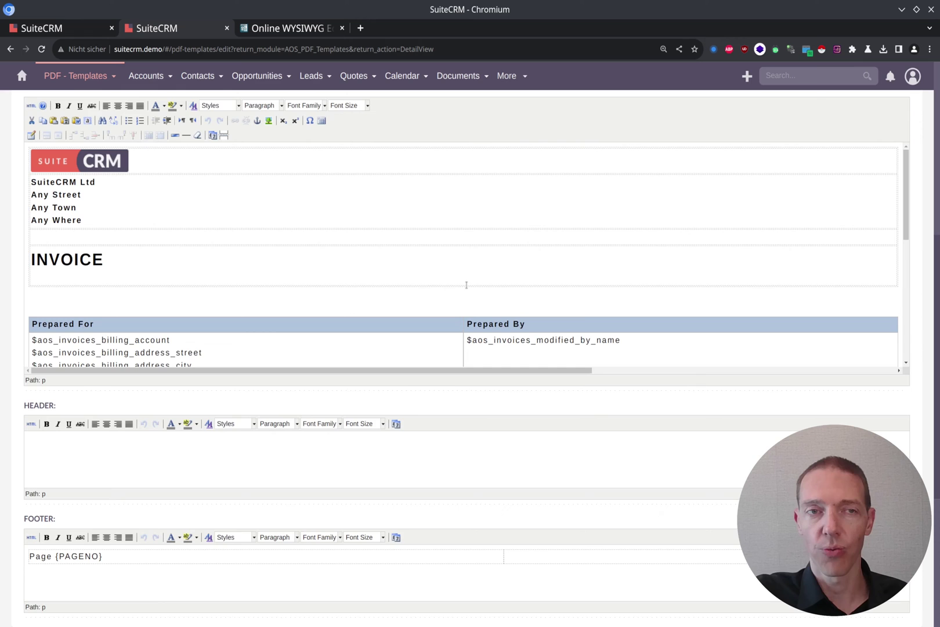
{"action": "scroll", "coordinate": [620, 295], "scroll_direction": "up", "scroll_amount": 5}
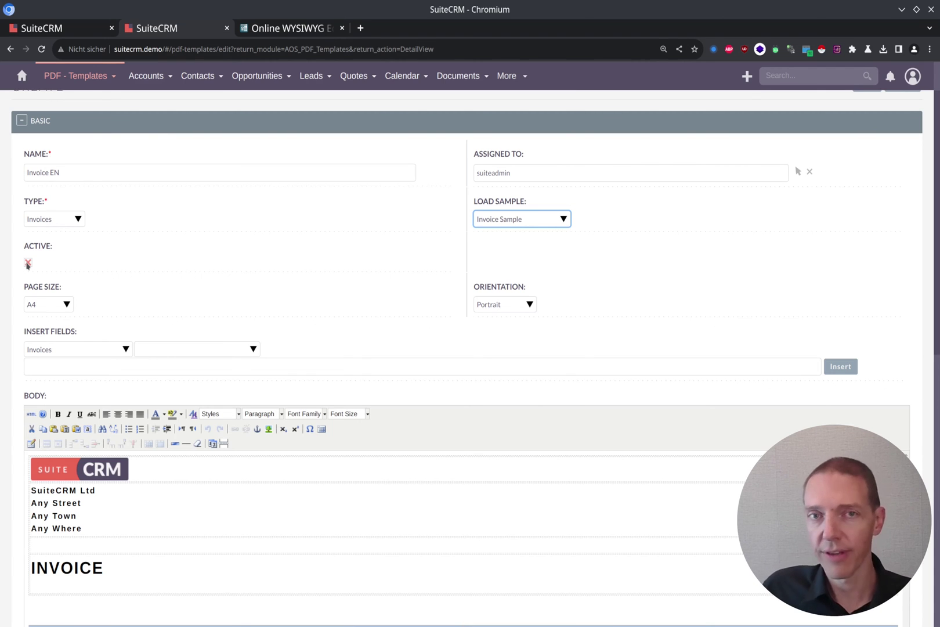
- Rename the template to 'Invoice EN V0.1', keeping A4 page size and Portrait orientation
{"action": "left_click", "coordinate": [150, 174]}
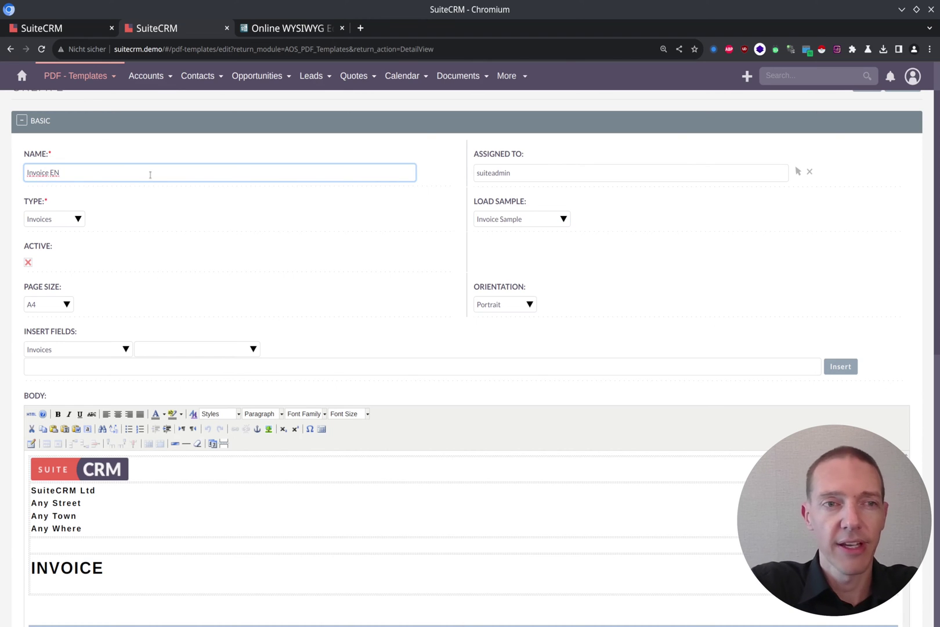
{"action": "type", "text": "V0"}
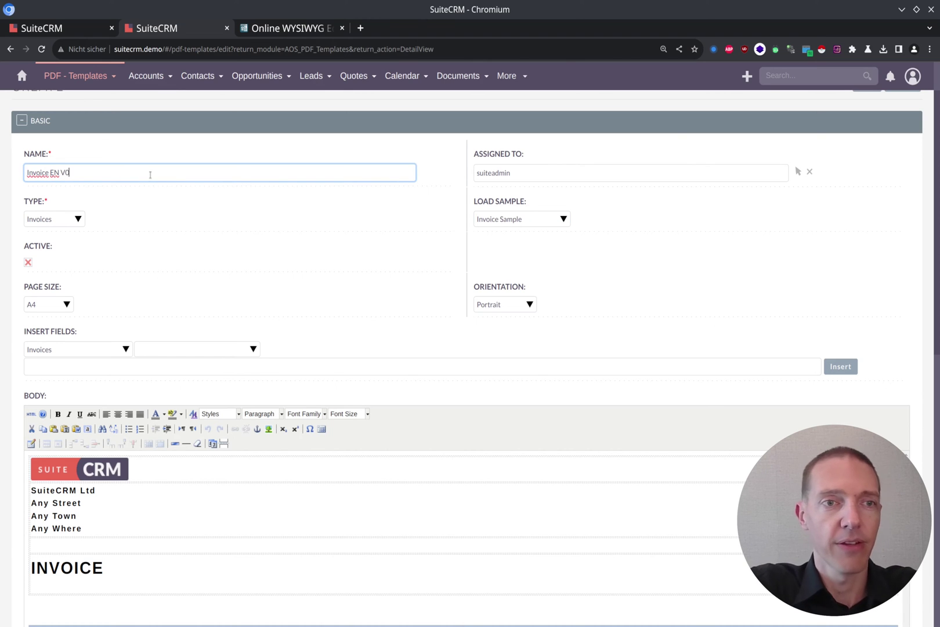
{"action": "type", "text": ".1"}
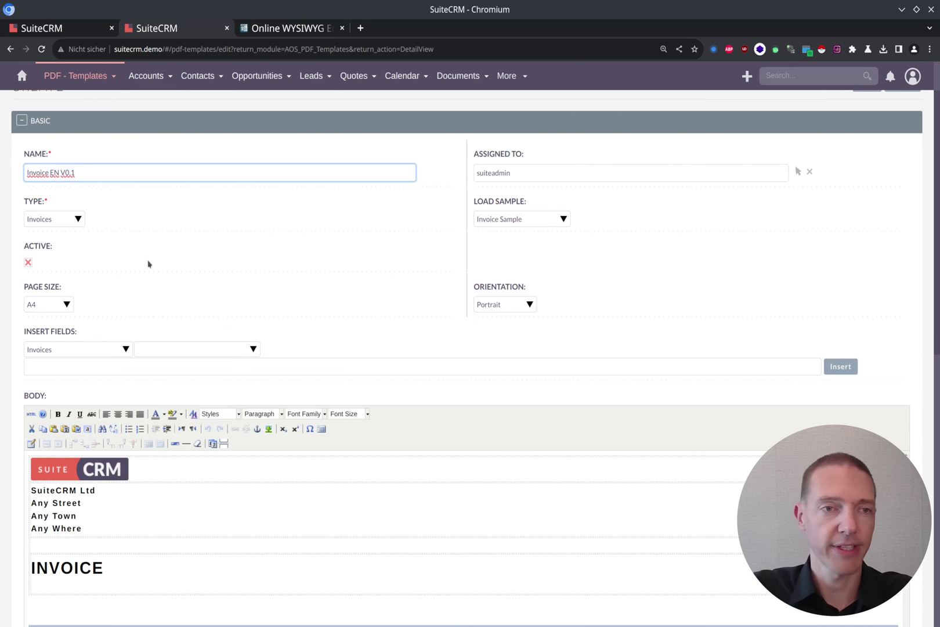
{"action": "left_click", "coordinate": [66, 306]}
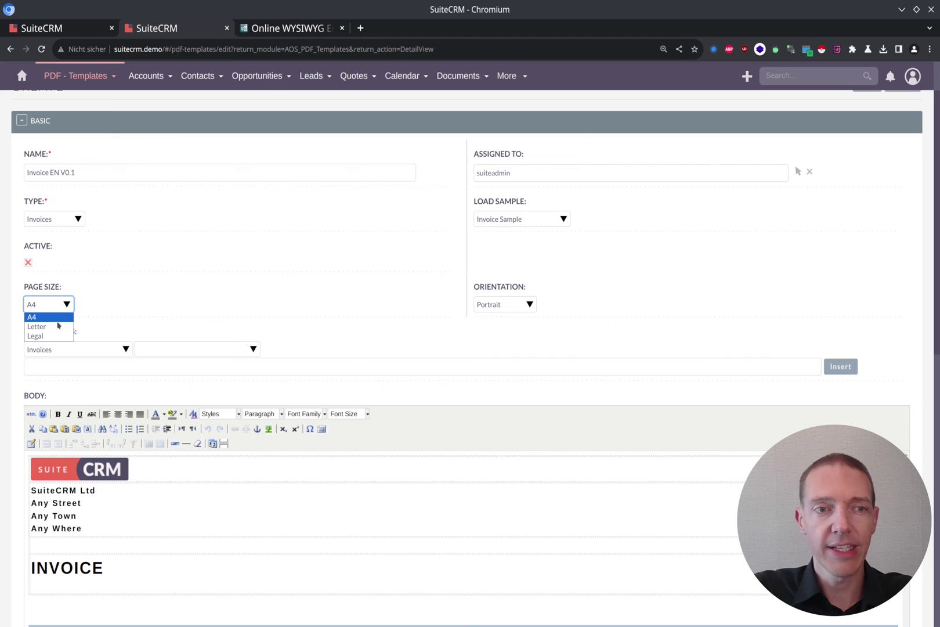
{"action": "left_click", "coordinate": [89, 310]}
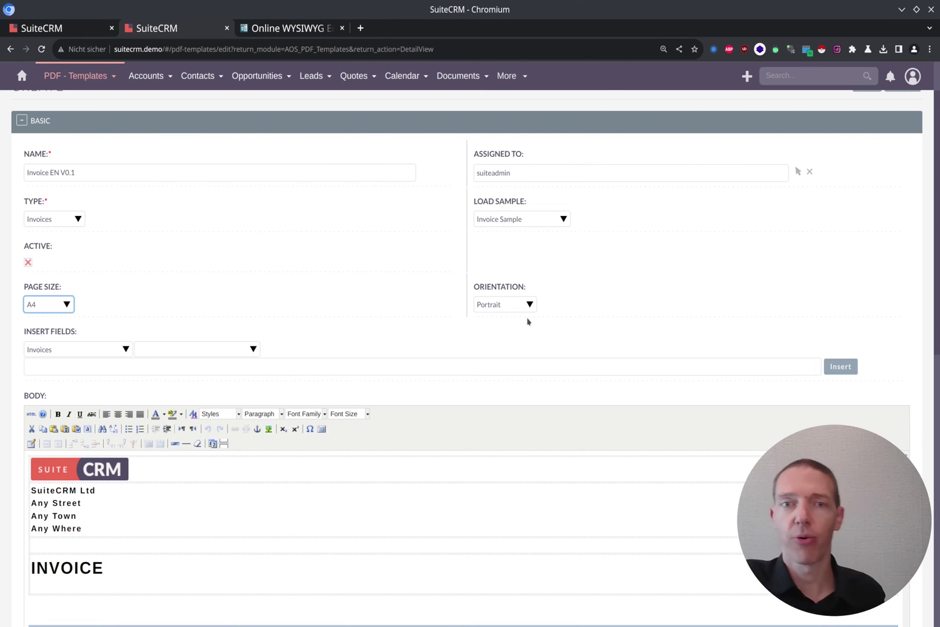
{"action": "left_click", "coordinate": [530, 304]}
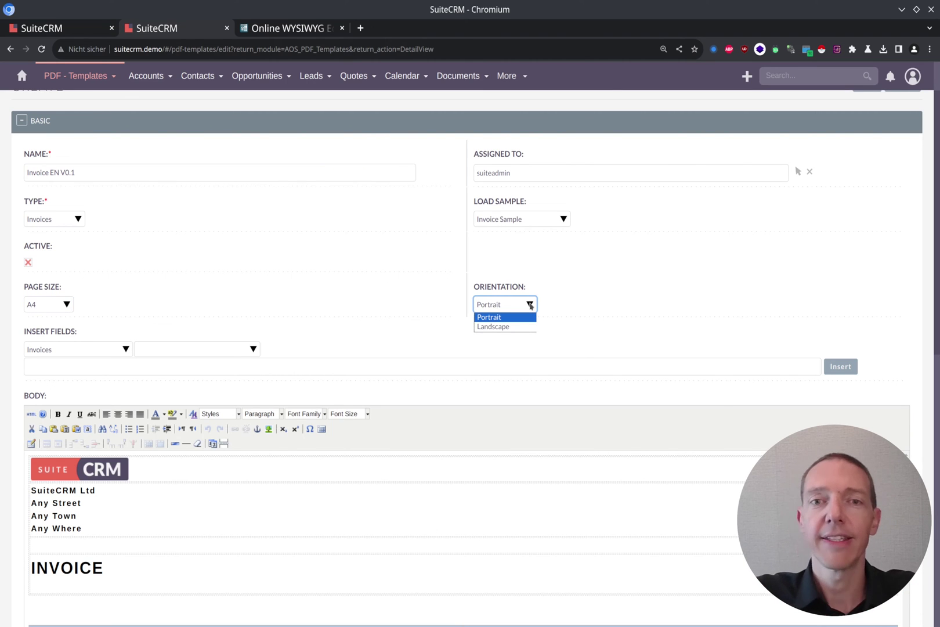
{"action": "left_click", "coordinate": [569, 312]}
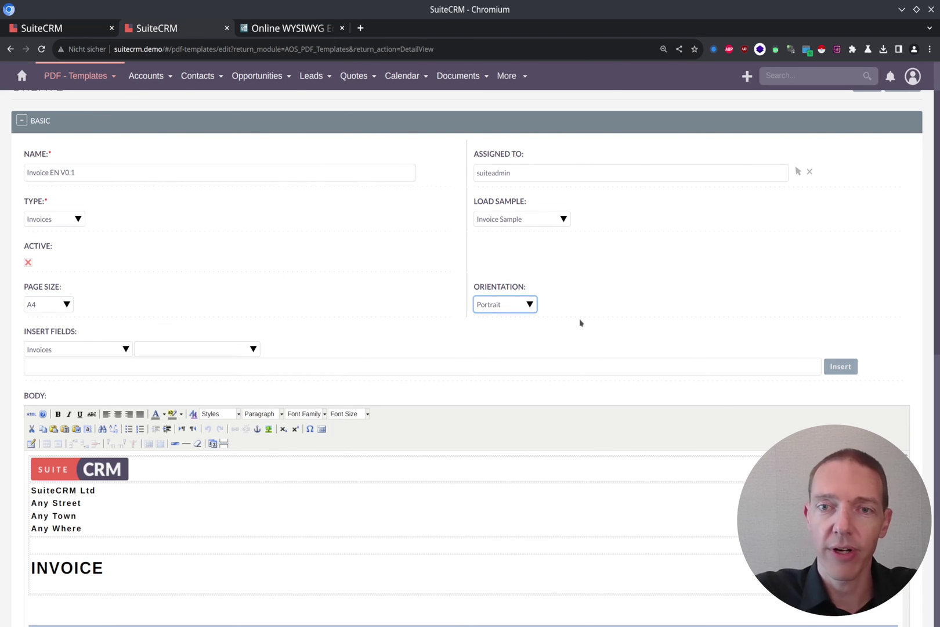
{"action": "left_click", "coordinate": [580, 323]}
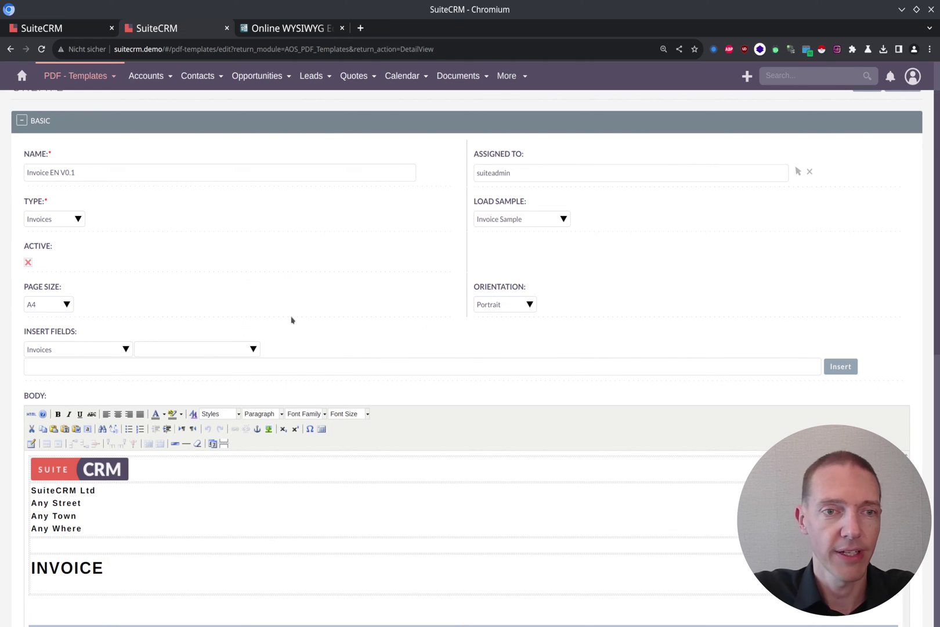
{"action": "scroll", "coordinate": [305, 317], "scroll_direction": "down", "scroll_amount": 3}
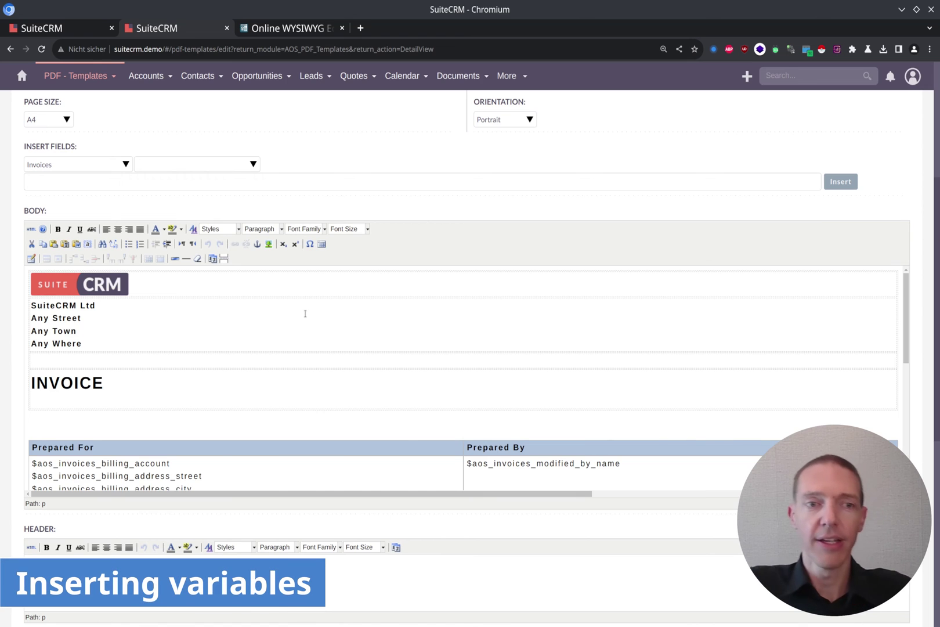
- Type ': ' right after the word INVOICE in the body heading
{"action": "left_click", "coordinate": [244, 384]}
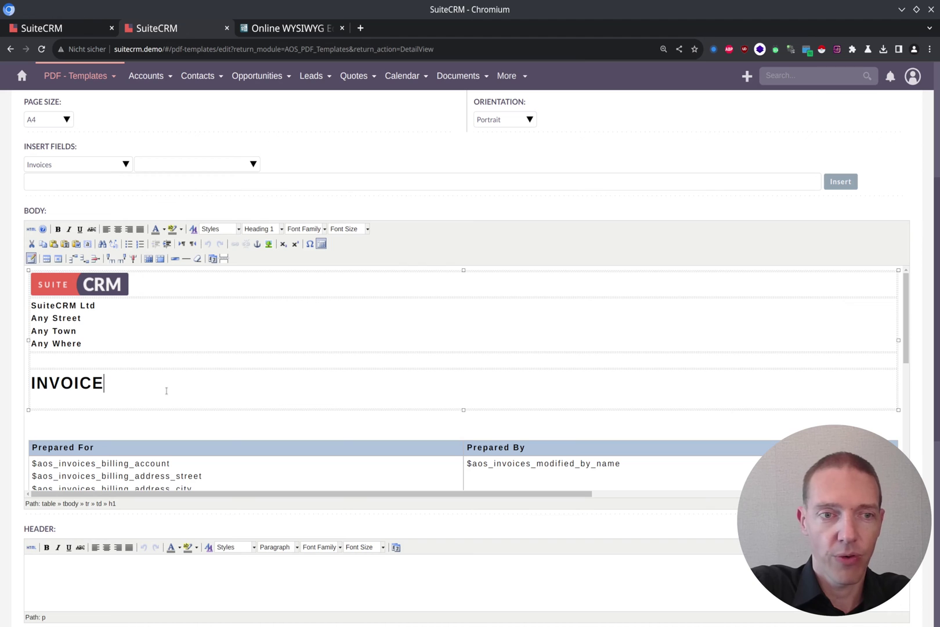
{"action": "type", "text": ":"}
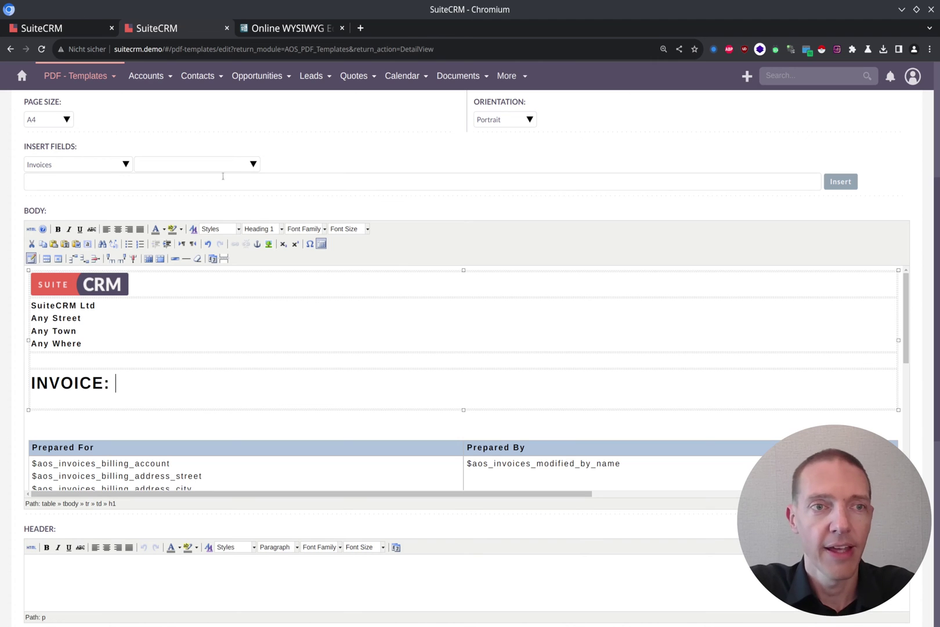
- Choose the Invoices module's Title field in Insert Fields
{"action": "left_click", "coordinate": [101, 169]}
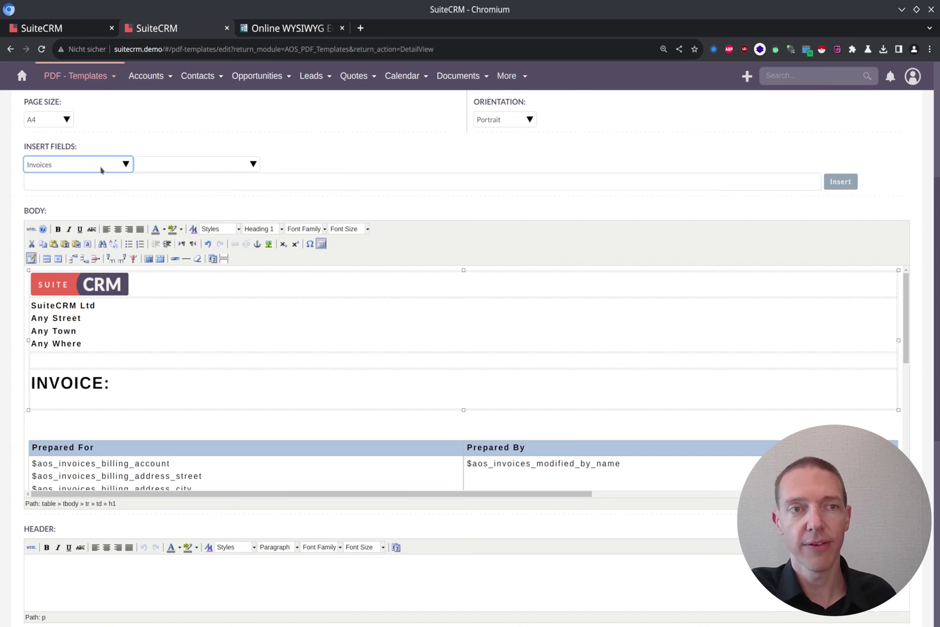
{"action": "left_click", "coordinate": [101, 169]}
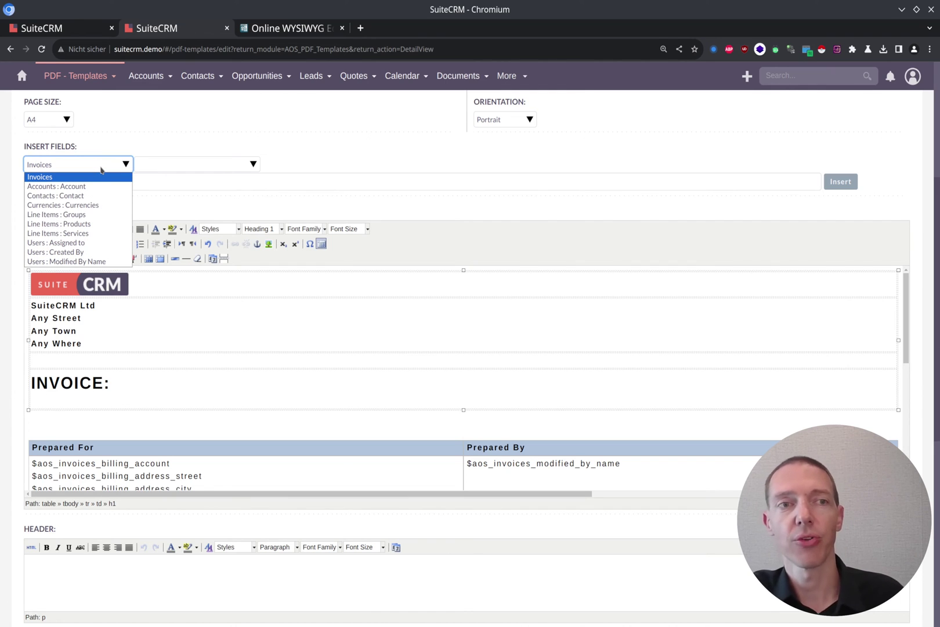
{"action": "left_click", "coordinate": [176, 145]}
{"action": "scroll", "coordinate": [38, 189], "scroll_direction": "up", "scroll_amount": 3}
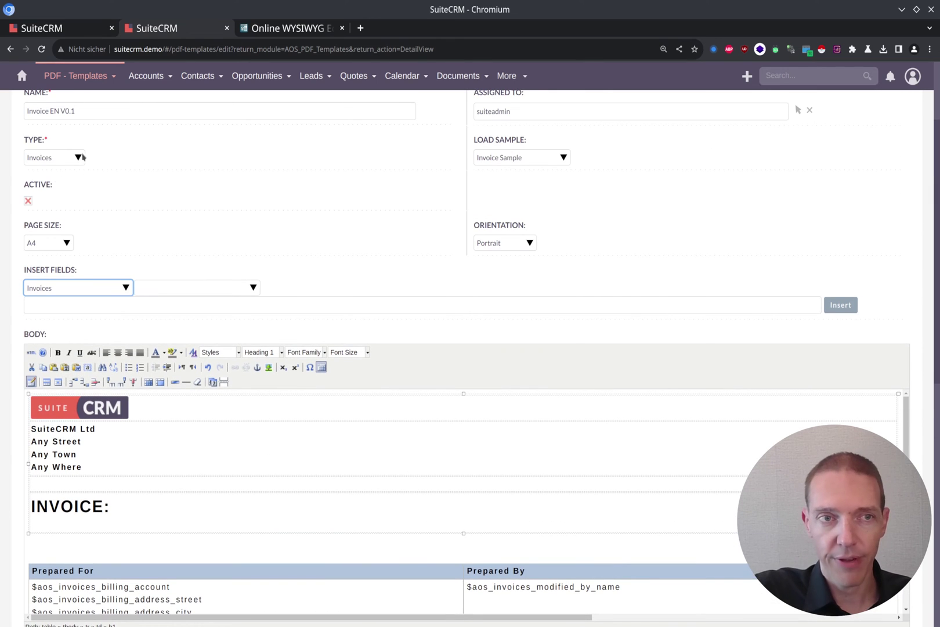
{"action": "left_click", "coordinate": [129, 290]}
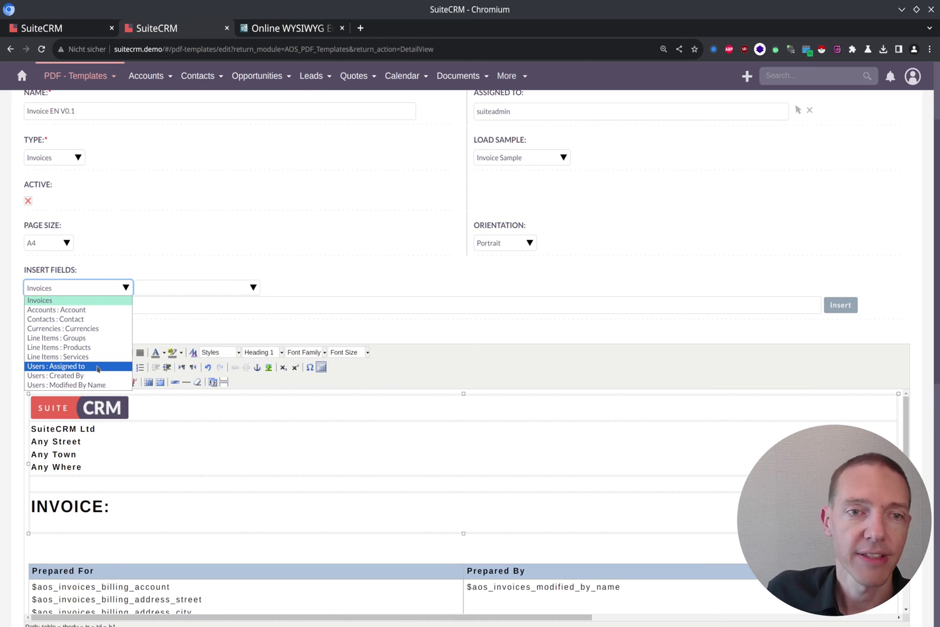
{"action": "left_click", "coordinate": [90, 301]}
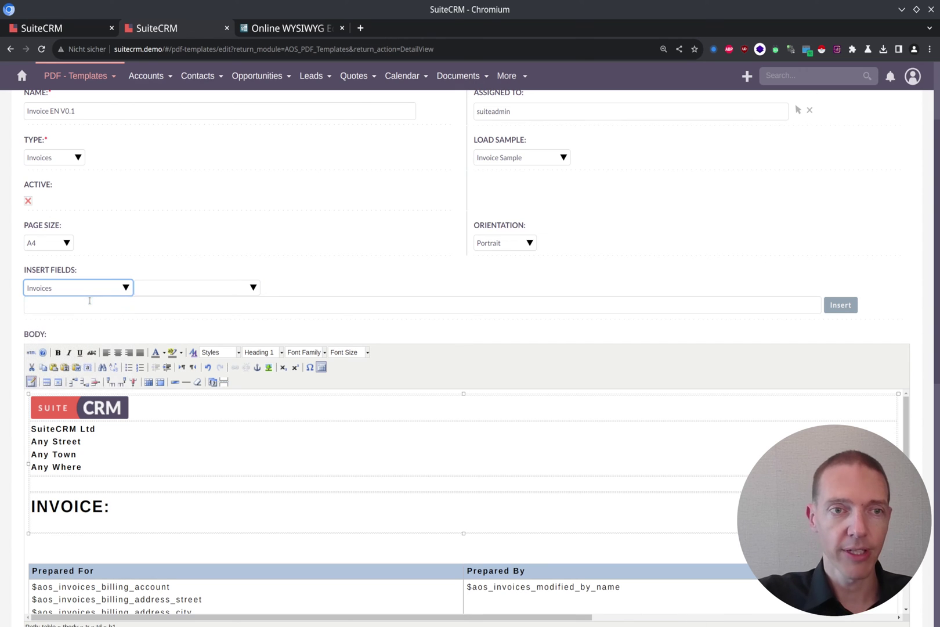
{"action": "left_click", "coordinate": [254, 288]}
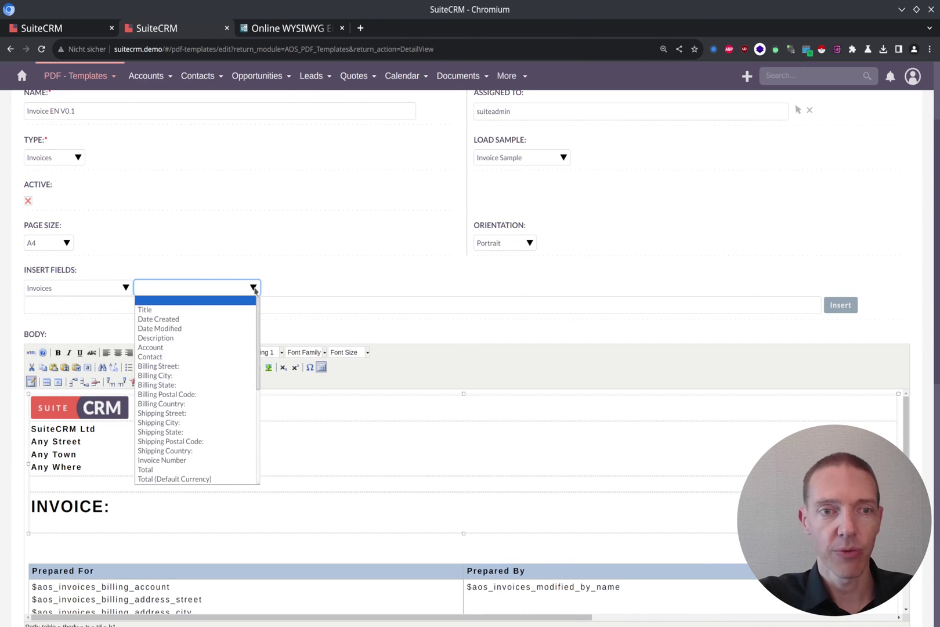
{"action": "left_click", "coordinate": [216, 309]}
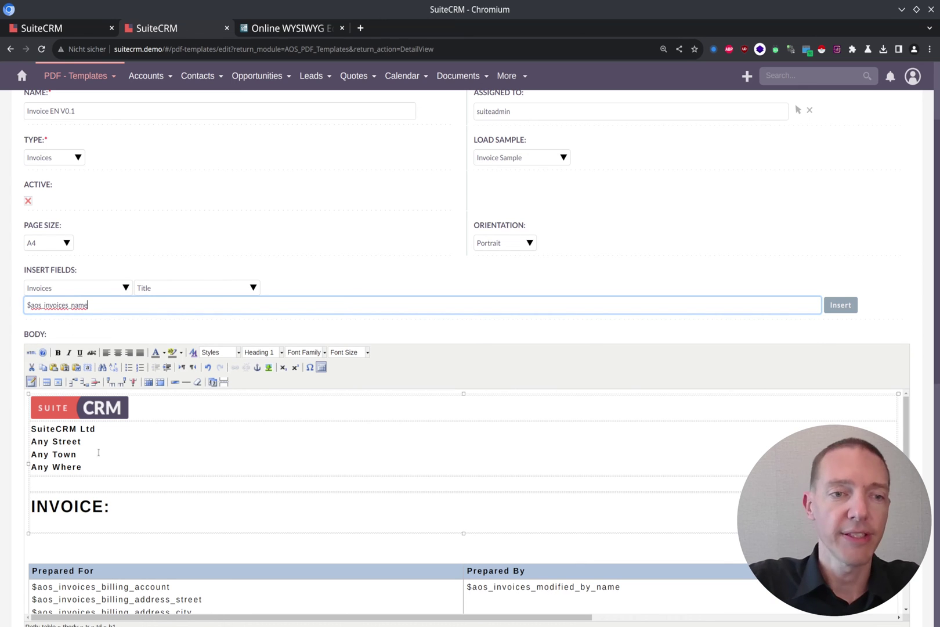
- Insert $aos_invoices_name after 'INVOICE:' in the body heading
{"action": "left_click", "coordinate": [131, 506]}
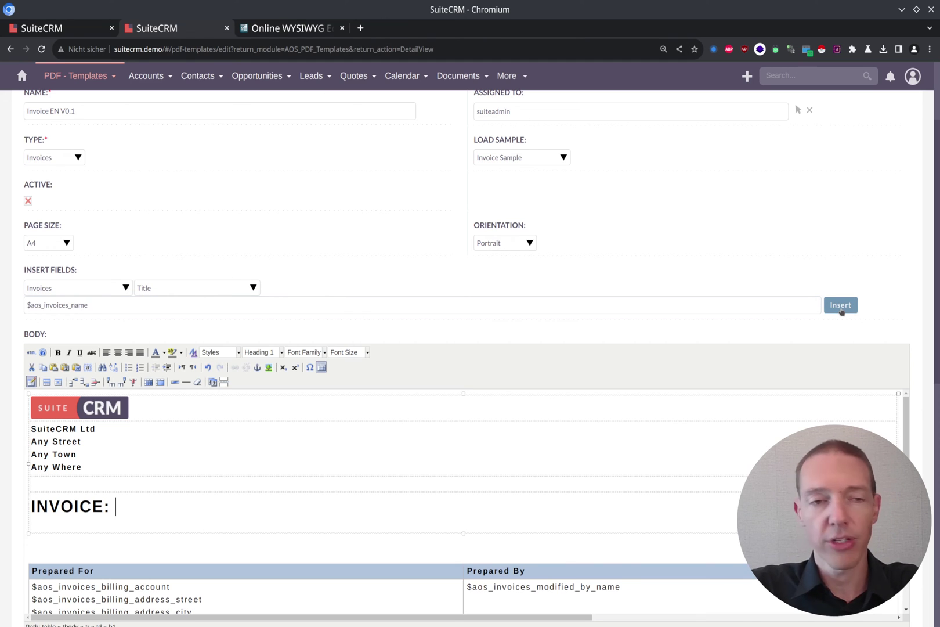
{"action": "left_click", "coordinate": [841, 306]}
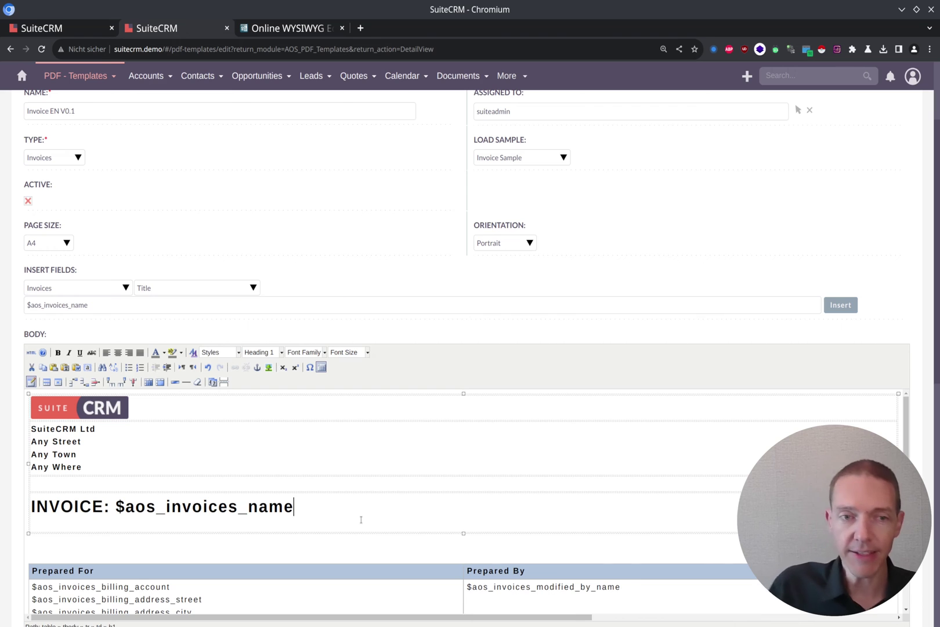
{"action": "key", "text": "ctrl+shift+Left"}
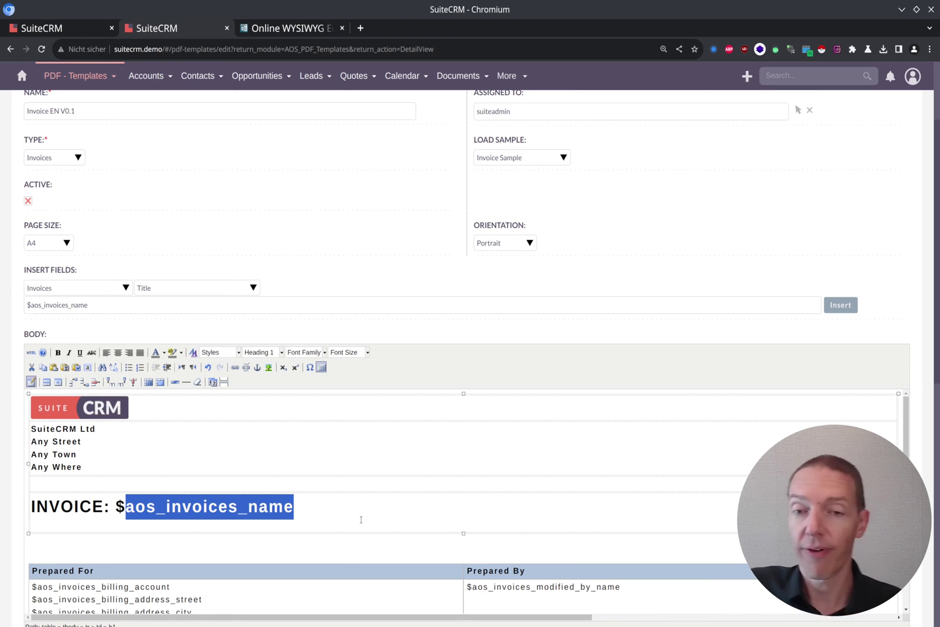
{"action": "scroll", "coordinate": [316, 539], "scroll_direction": "down", "scroll_amount": 2}
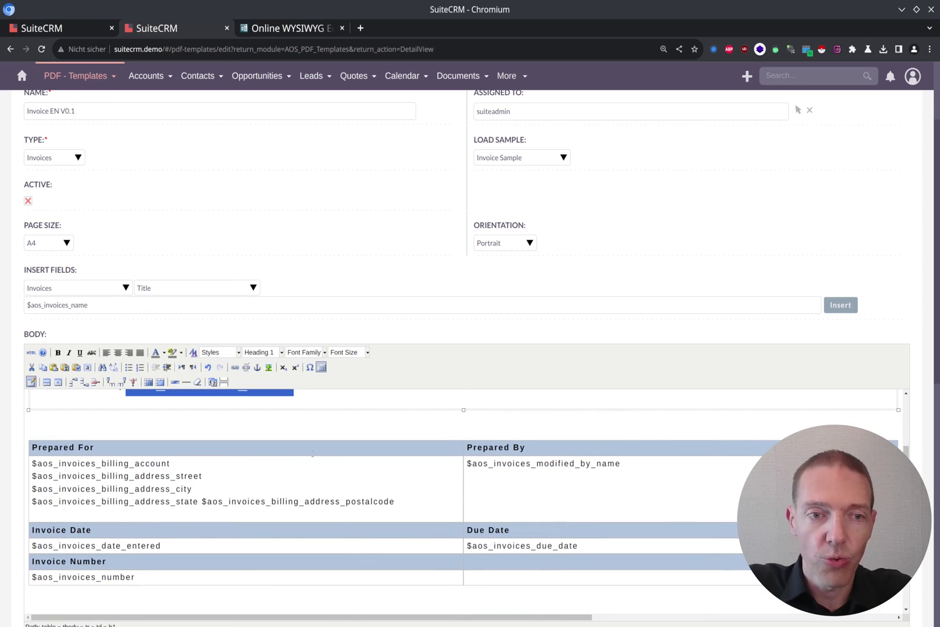
{"action": "left_click", "coordinate": [178, 464]}
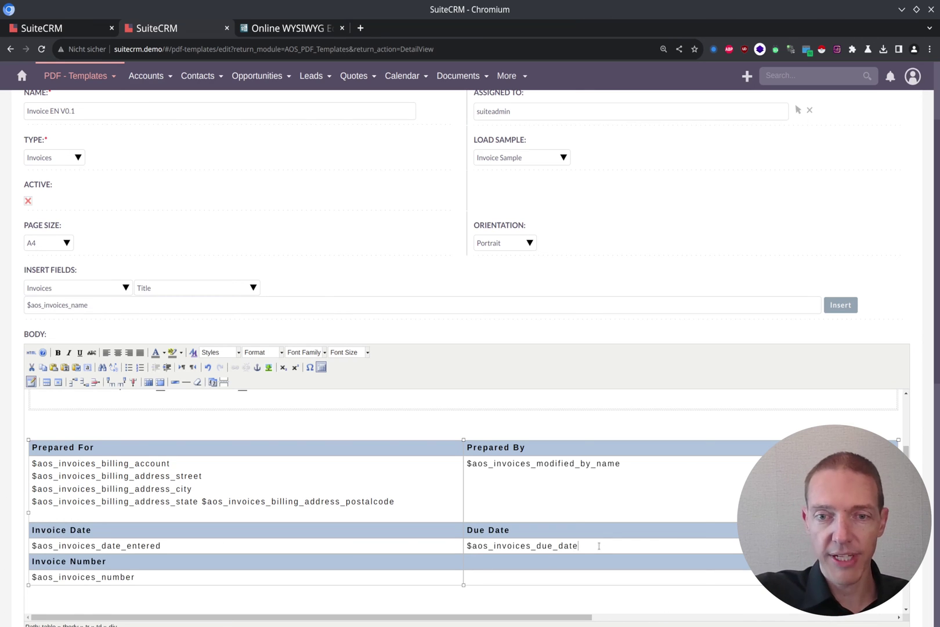
{"action": "left_click", "coordinate": [167, 546]}
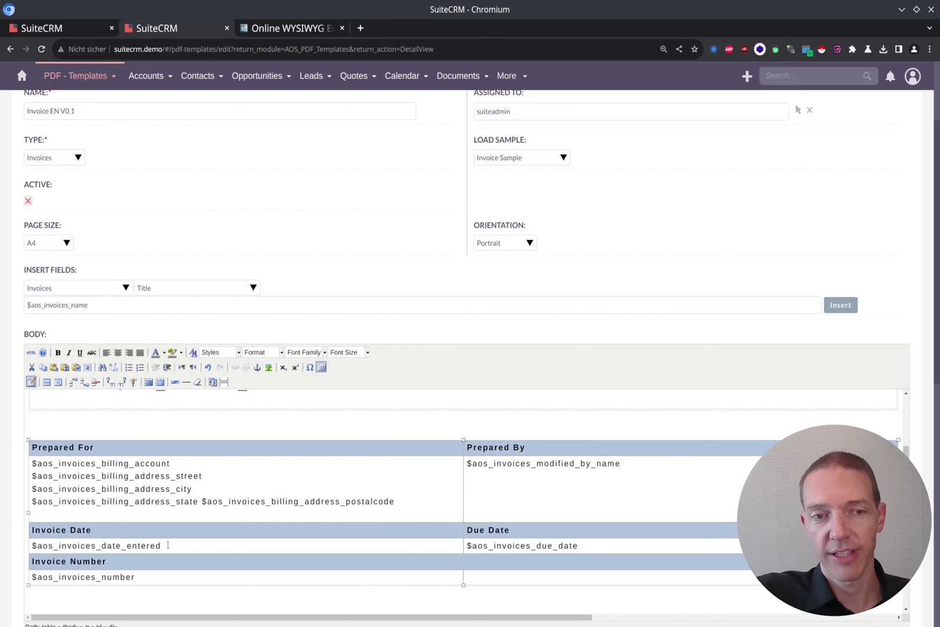
{"action": "triple_click", "coordinate": [168, 545]}
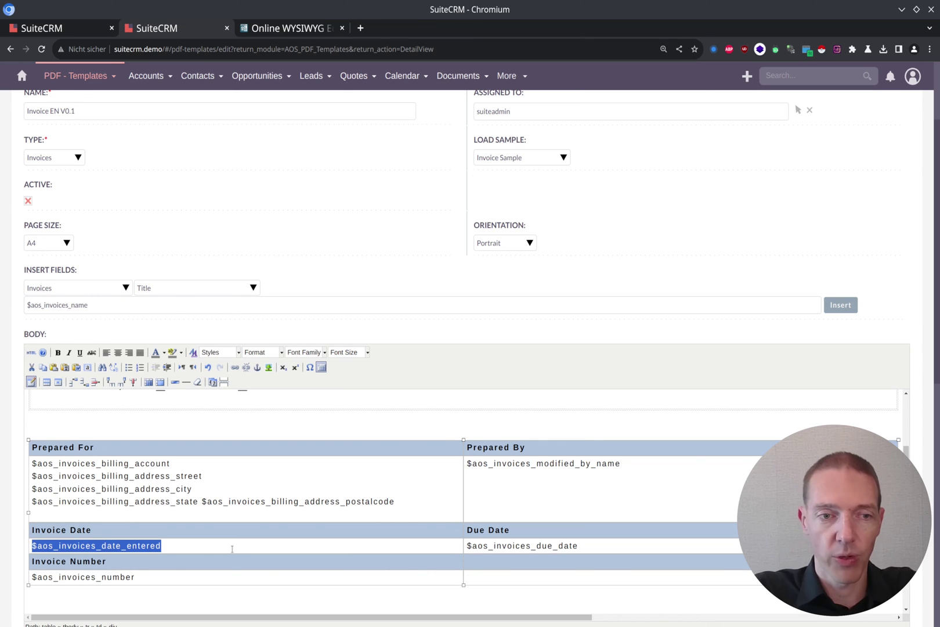
{"action": "scroll", "coordinate": [232, 549], "scroll_direction": "down", "scroll_amount": 2}
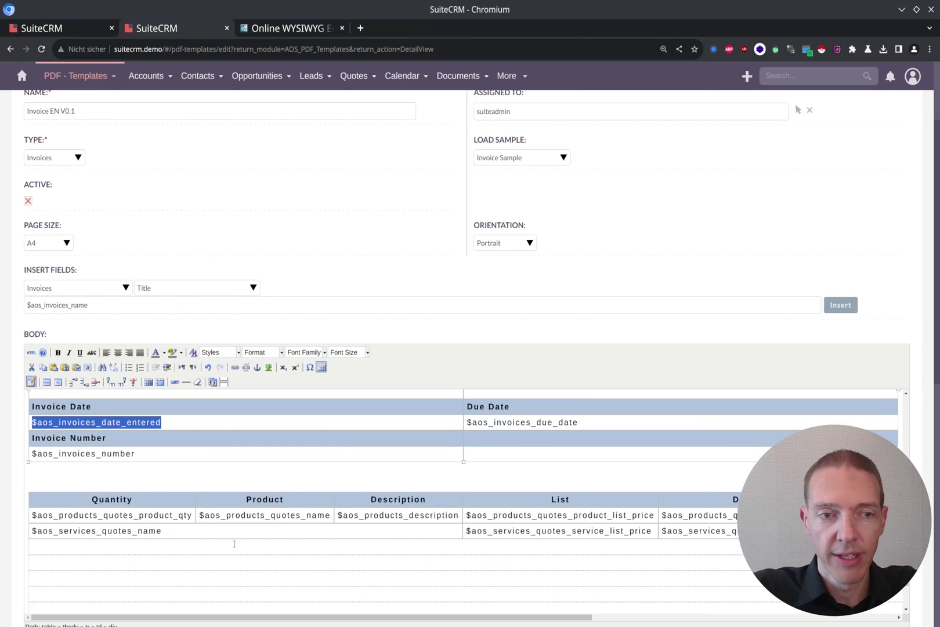
{"action": "left_click", "coordinate": [163, 453]}
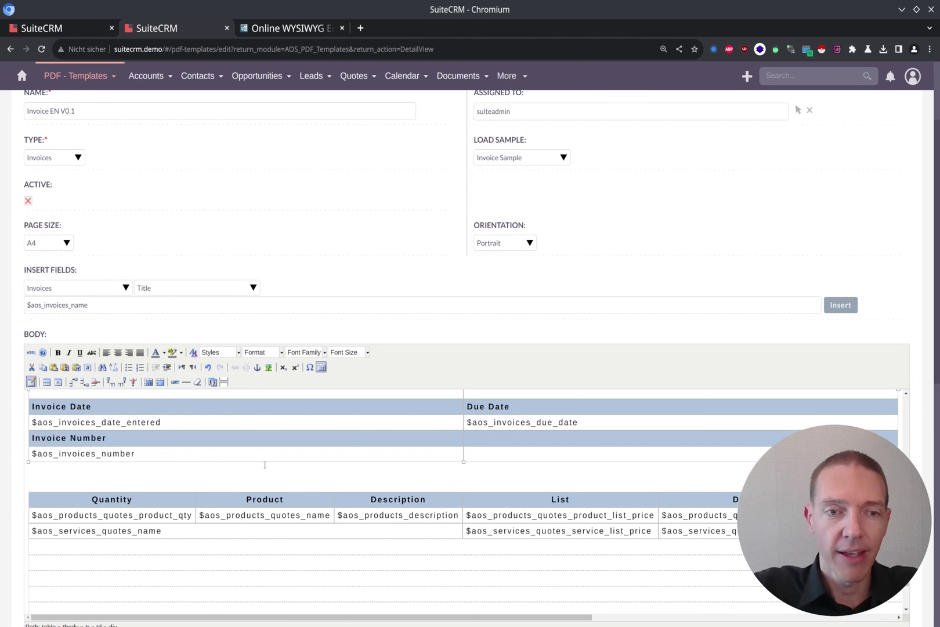
{"action": "scroll", "coordinate": [255, 463], "scroll_direction": "down", "scroll_amount": 1}
{"action": "scroll", "coordinate": [212, 483], "scroll_direction": "down", "scroll_amount": 1}
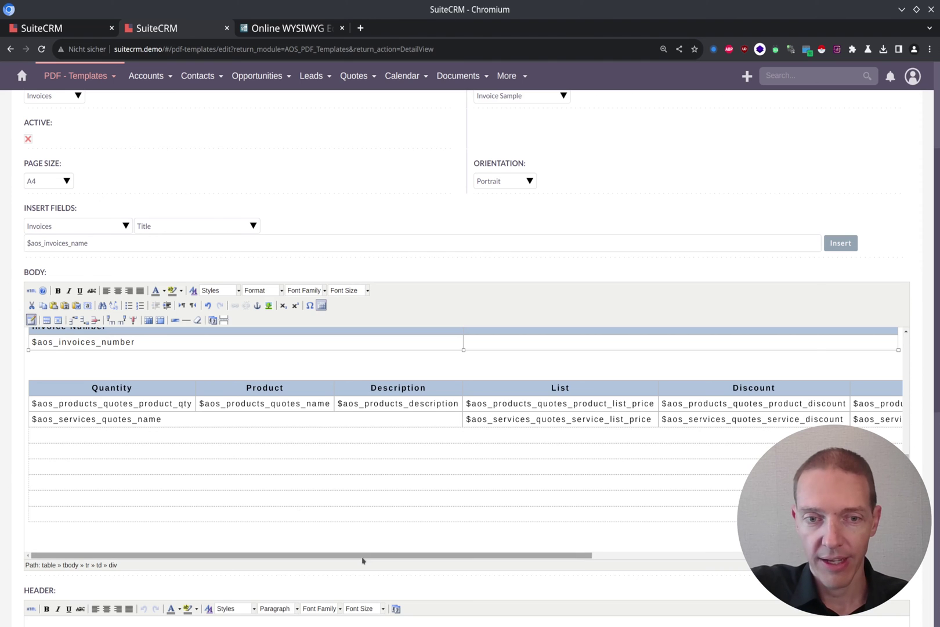
{"action": "left_click_drag", "start_coordinate": [363, 557], "coordinate": [666, 557]}
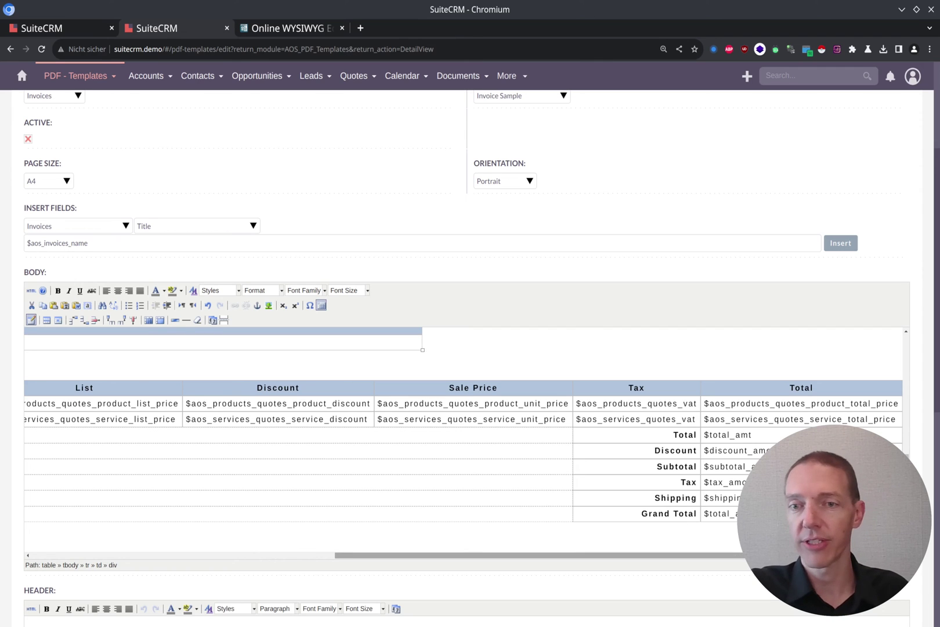
{"action": "left_click_drag", "start_coordinate": [675, 555], "coordinate": [349, 551]}
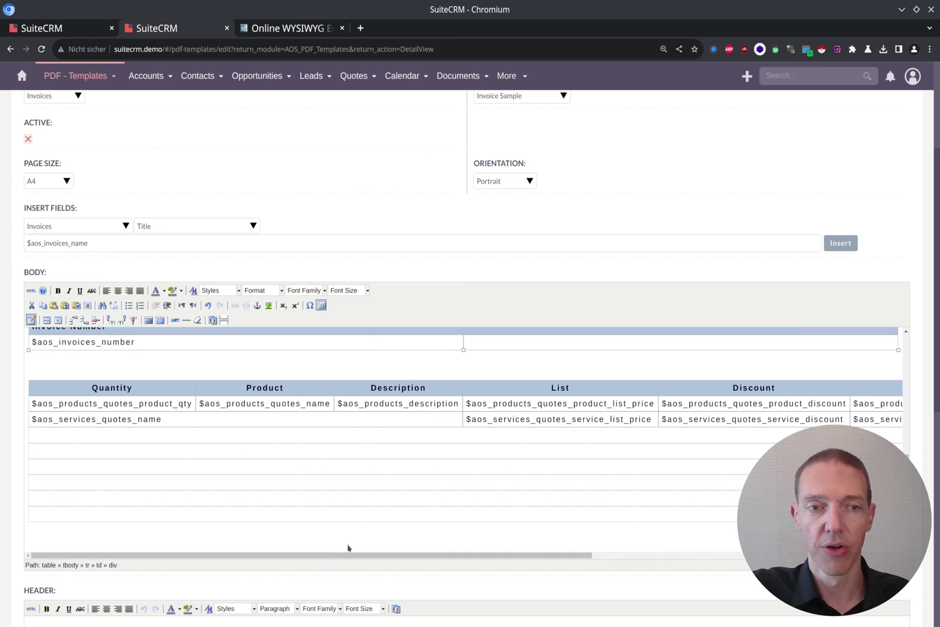
{"action": "scroll", "coordinate": [267, 548], "scroll_direction": "down", "scroll_amount": 4}
{"action": "scroll", "coordinate": [267, 547], "scroll_direction": "down", "scroll_amount": 6}
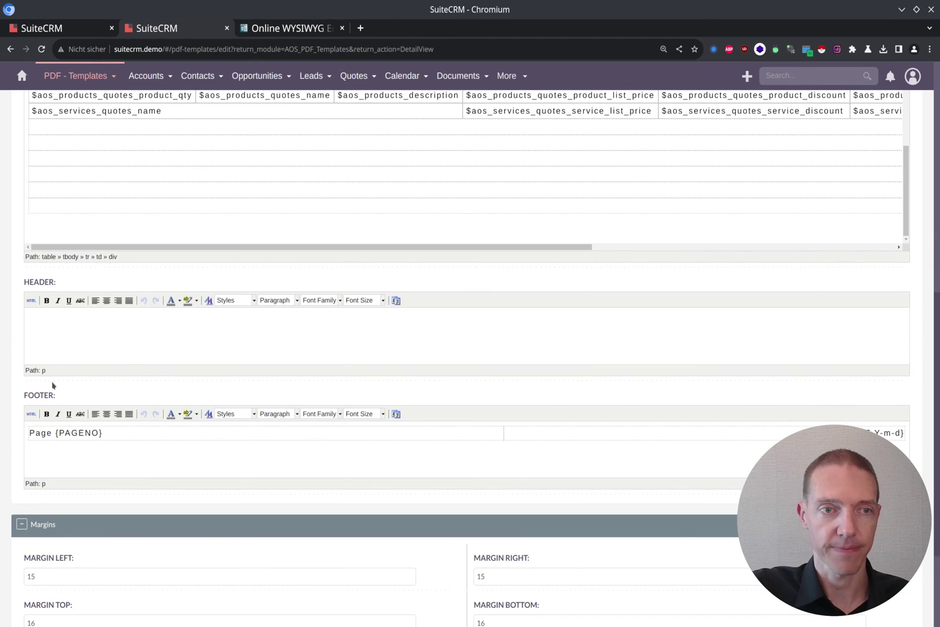
{"action": "left_click", "coordinate": [78, 313]}
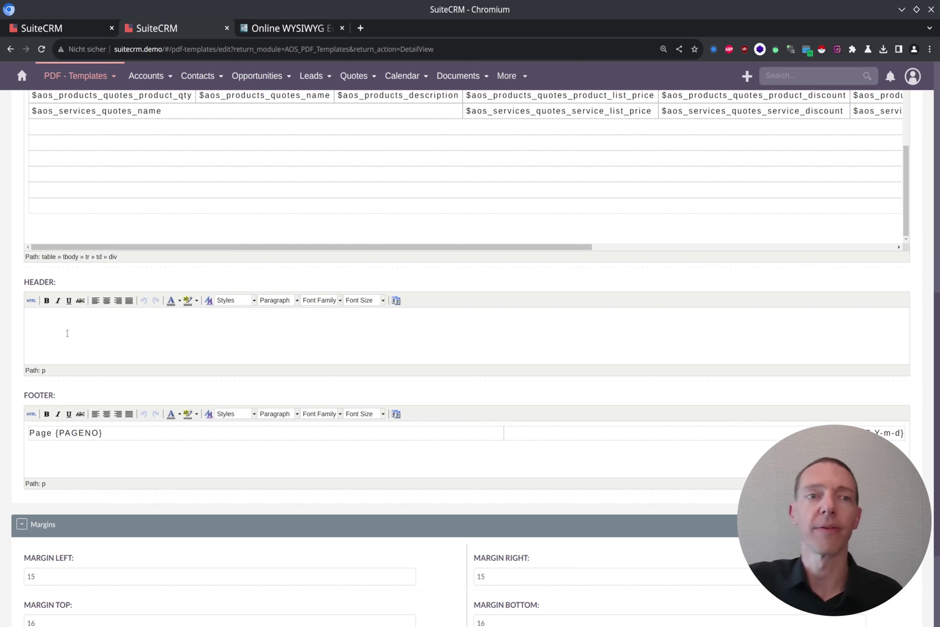
{"action": "left_click", "coordinate": [67, 332]}
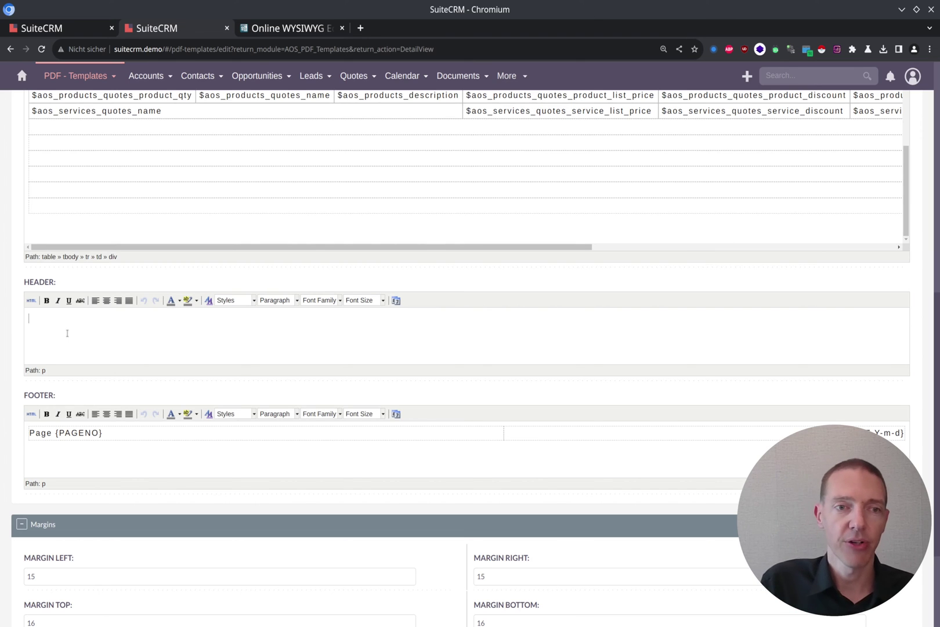
{"action": "left_click", "coordinate": [132, 433]}
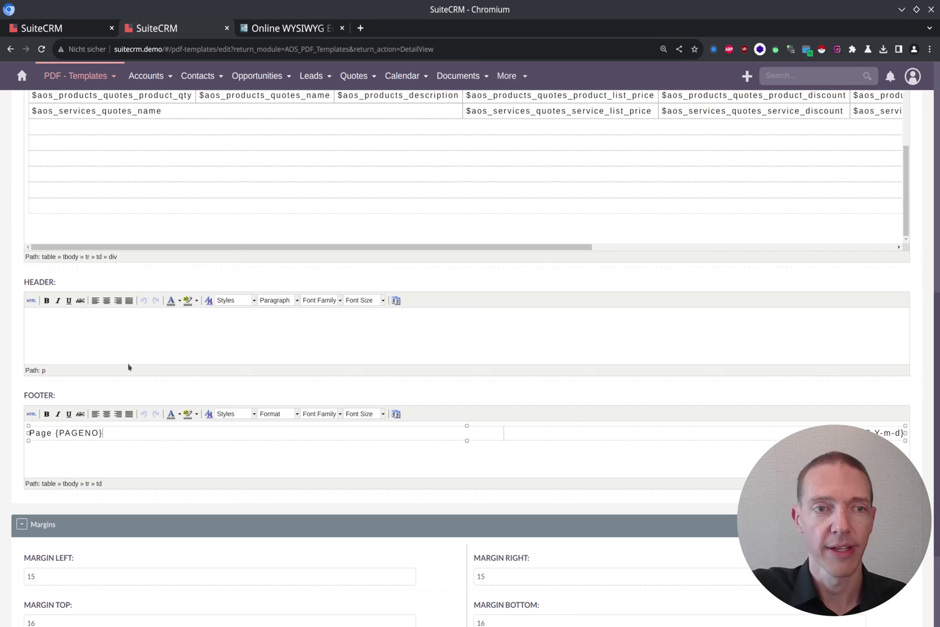
{"action": "left_click", "coordinate": [132, 339]}
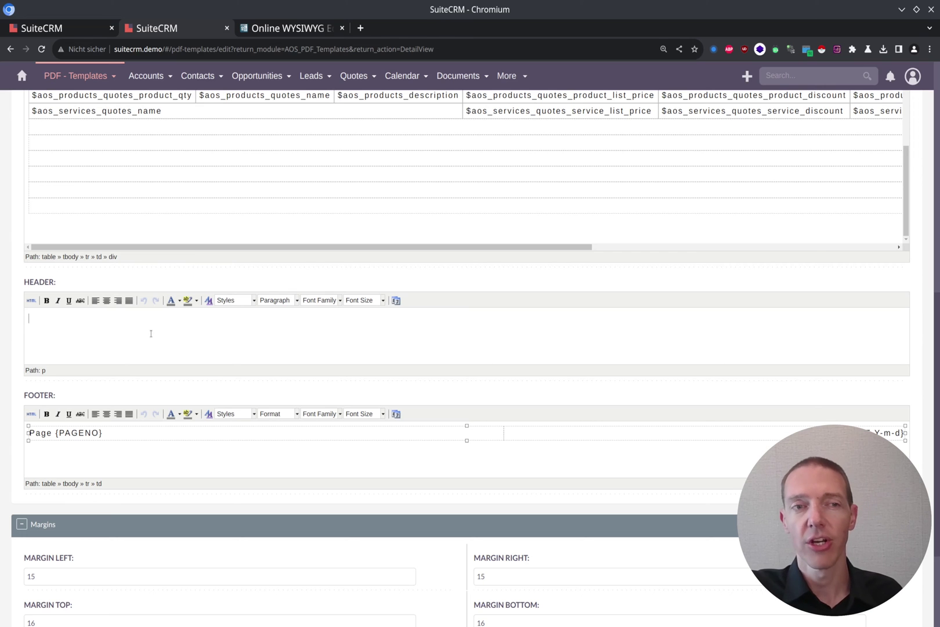
{"action": "scroll", "coordinate": [150, 333], "scroll_direction": "up", "scroll_amount": 6}
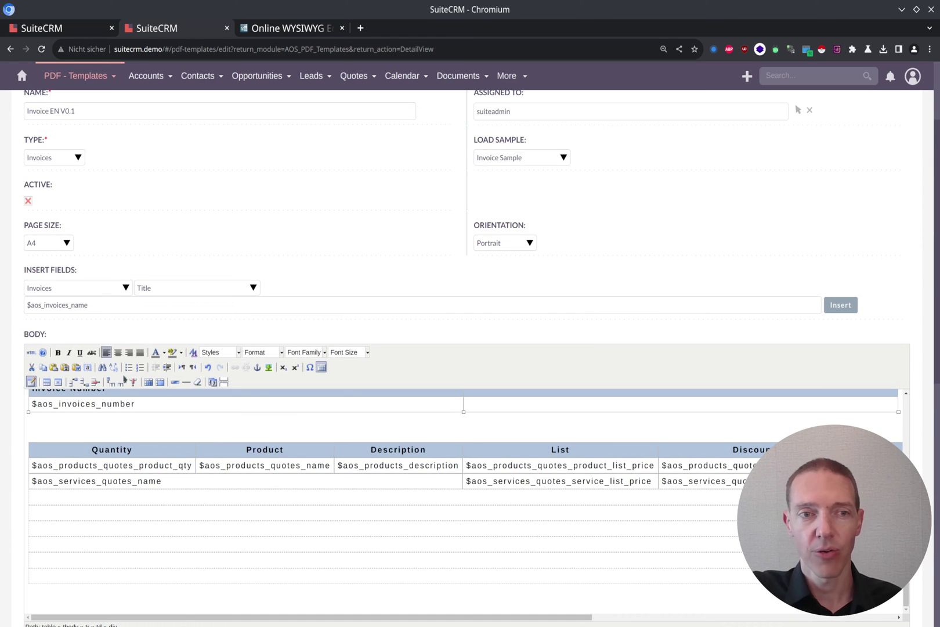
{"action": "scroll", "coordinate": [188, 408], "scroll_direction": "up", "scroll_amount": 5}
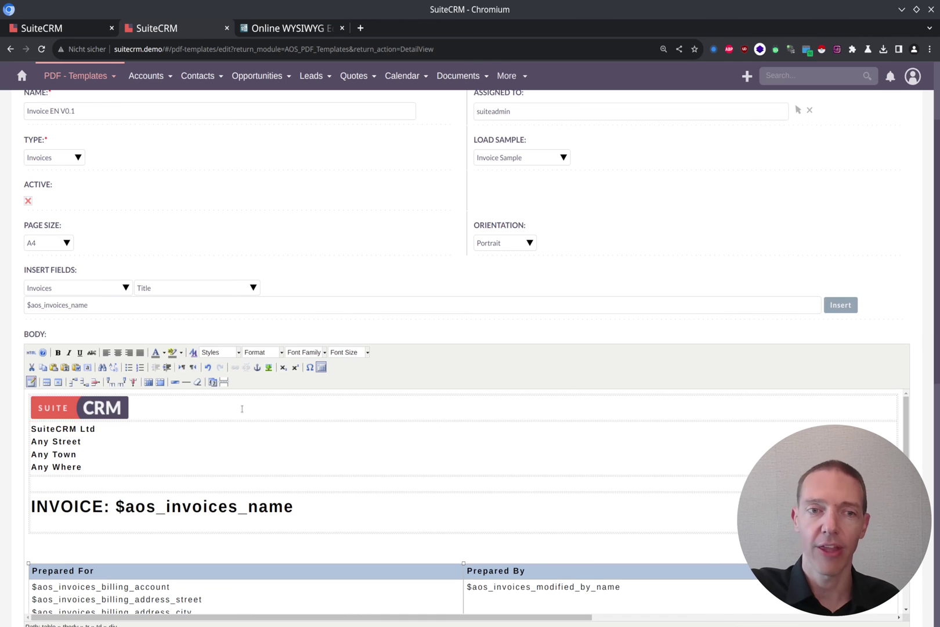
{"action": "scroll", "coordinate": [244, 412], "scroll_direction": "down", "scroll_amount": 5}
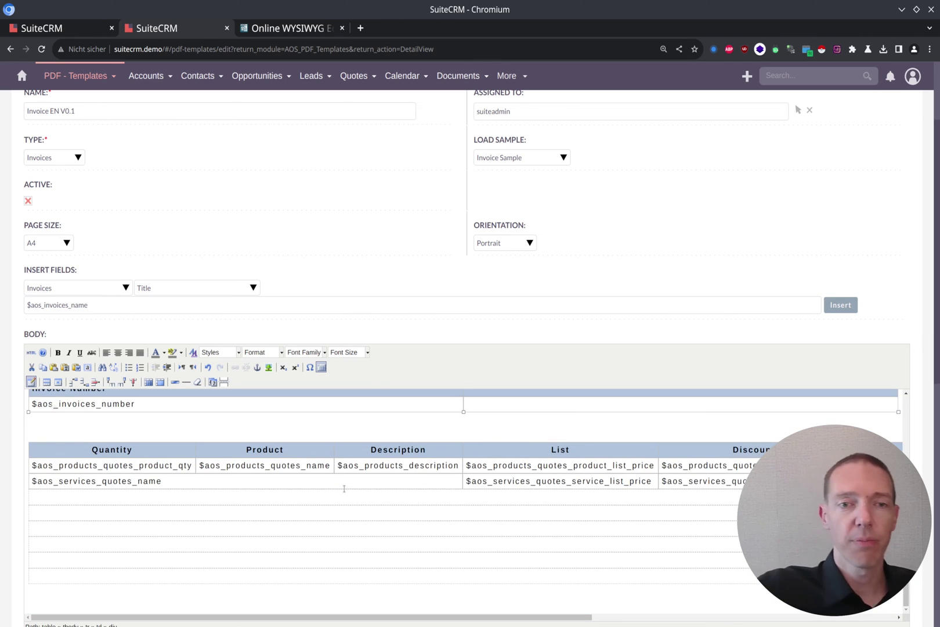
{"action": "scroll", "coordinate": [447, 514], "scroll_direction": "down", "scroll_amount": 3}
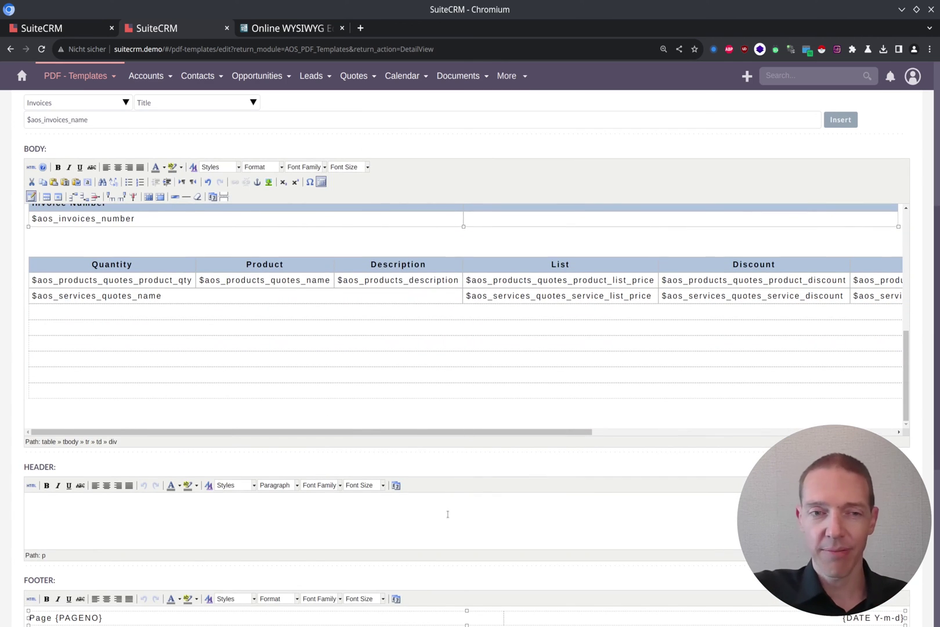
{"action": "left_click", "coordinate": [454, 517]}
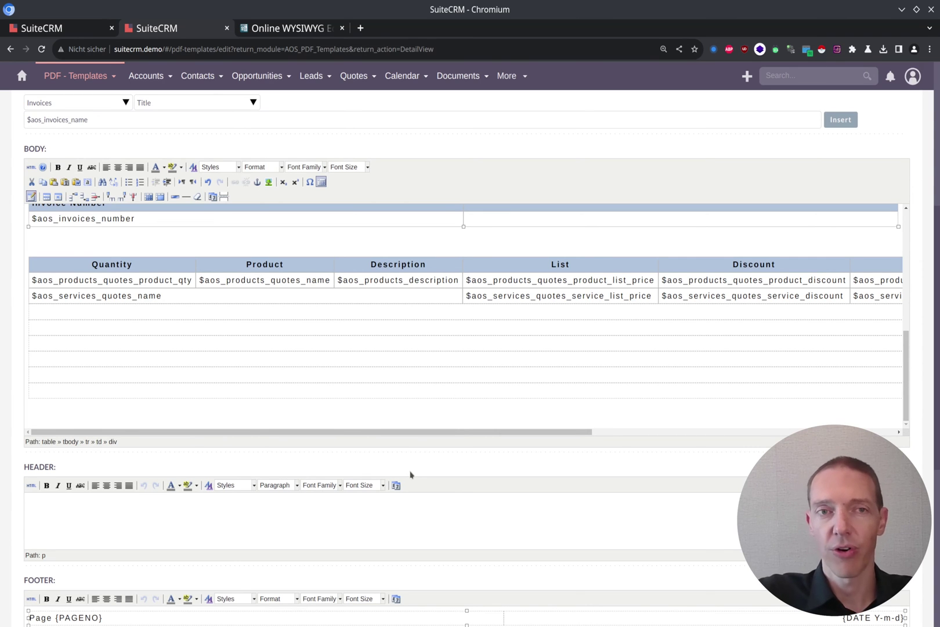
{"action": "scroll", "coordinate": [411, 475], "scroll_direction": "down", "scroll_amount": 3}
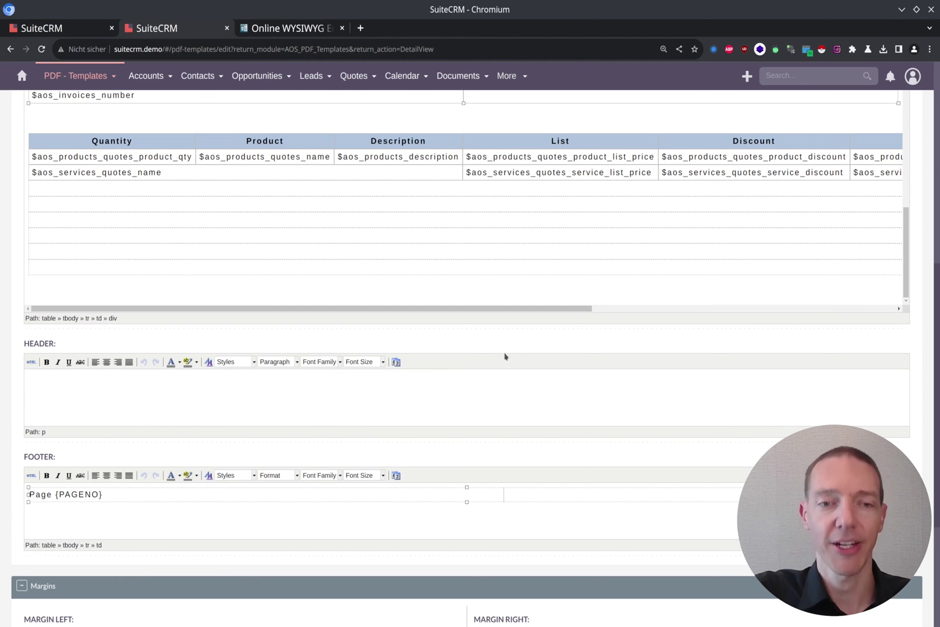
{"action": "scroll", "coordinate": [552, 313], "scroll_direction": "down", "scroll_amount": 4}
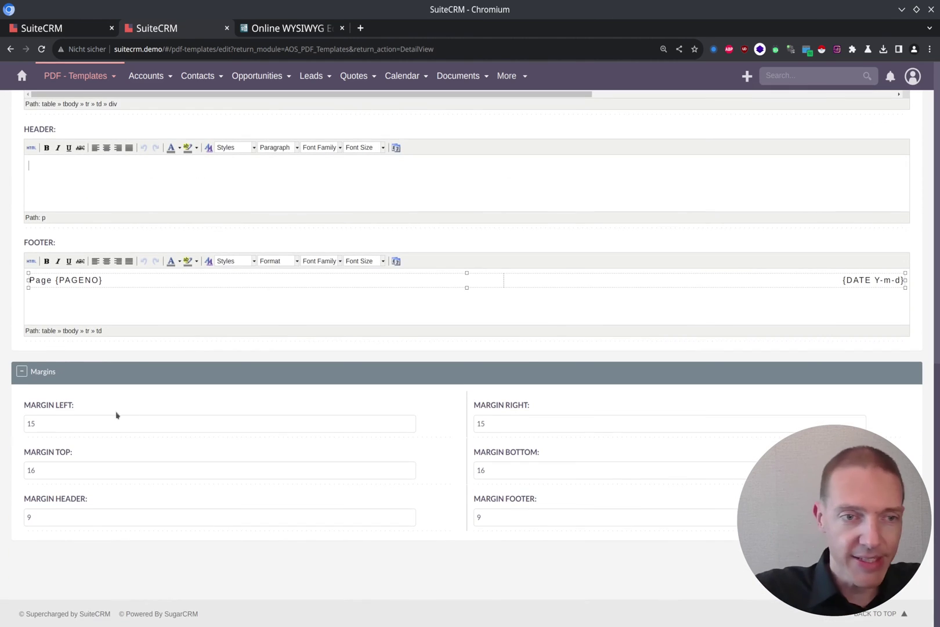
- Fill the footer with 'Page {PAGENO}' in the left cell and '{DATE Y-m-d}' in the right cell
{"action": "left_click", "coordinate": [53, 423]}
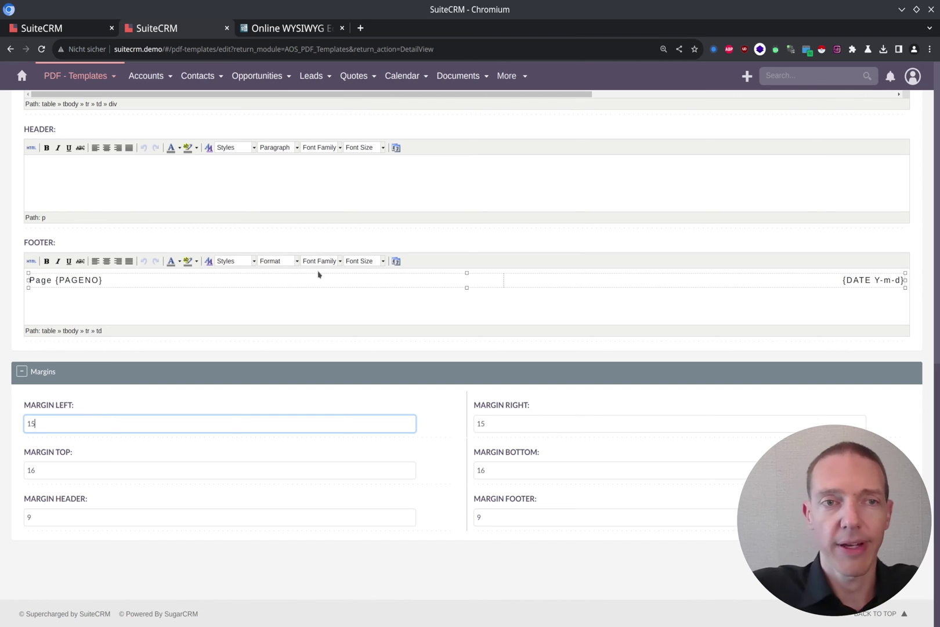
{"action": "scroll", "coordinate": [351, 245], "scroll_direction": "up", "scroll_amount": 1}
{"action": "scroll", "coordinate": [384, 258], "scroll_direction": "down", "scroll_amount": 1}
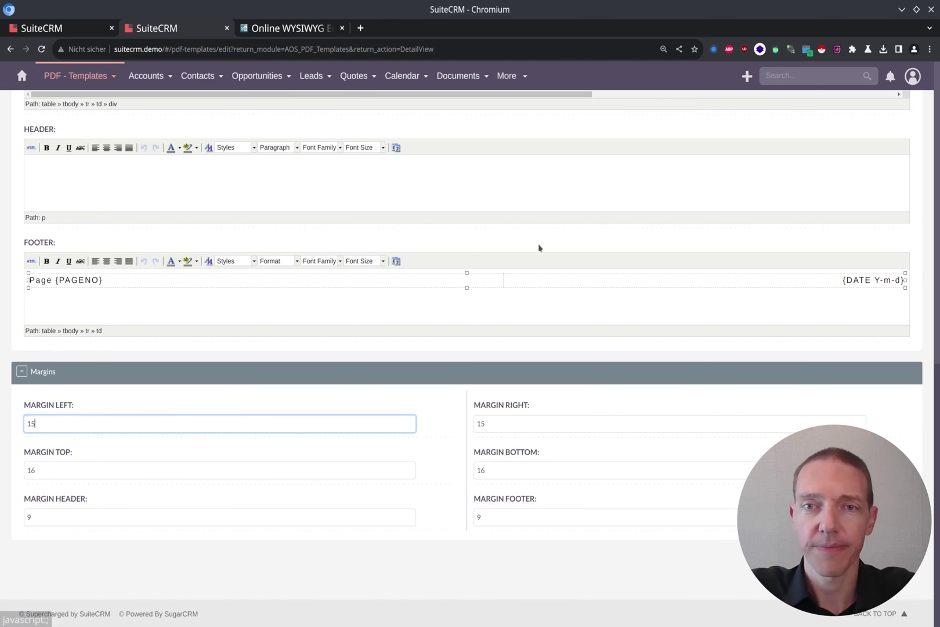
{"action": "scroll", "coordinate": [610, 261], "scroll_direction": "up", "scroll_amount": 1}
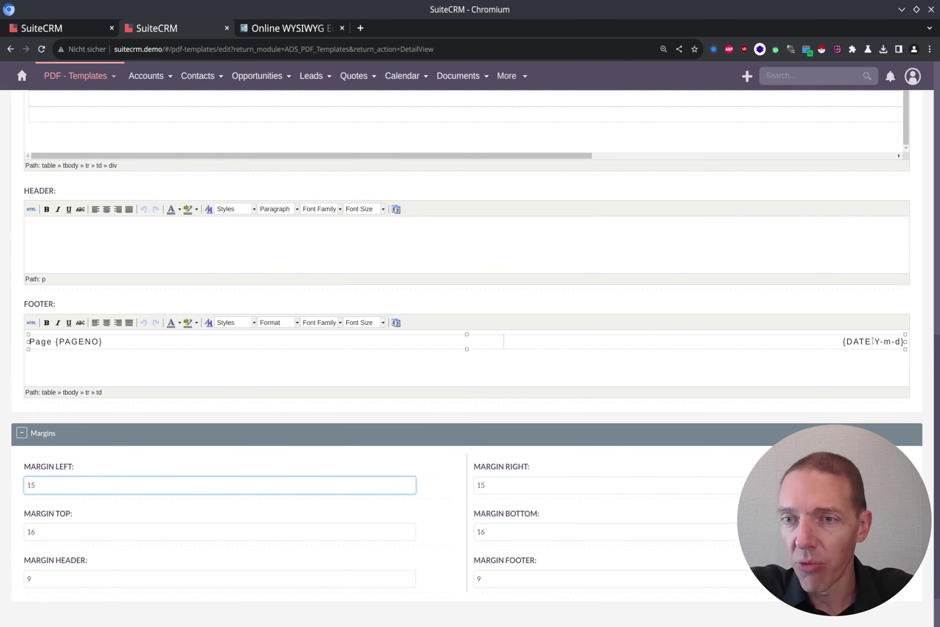
{"action": "left_click", "coordinate": [874, 342]}
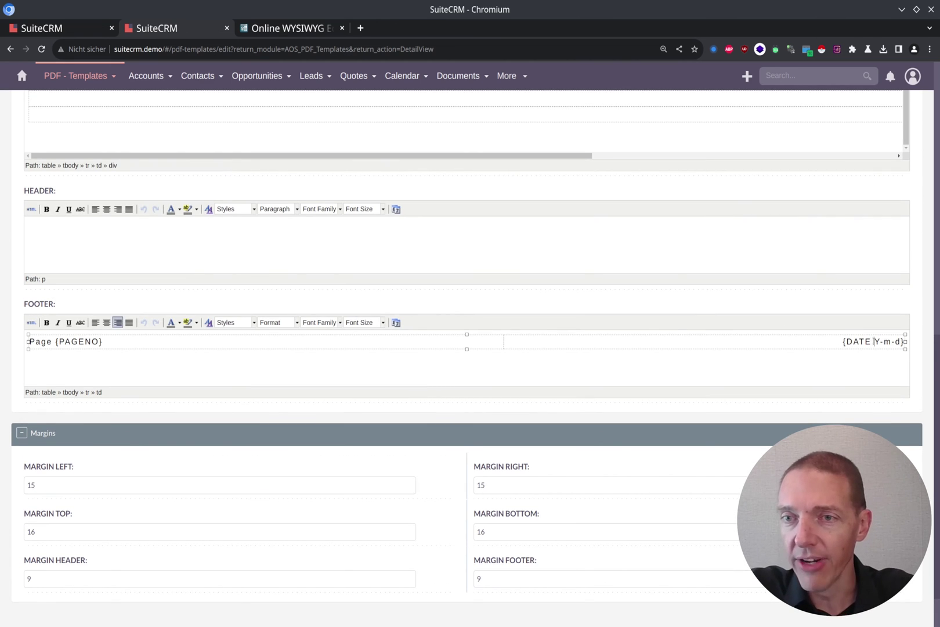
{"action": "left_click", "coordinate": [883, 342]}
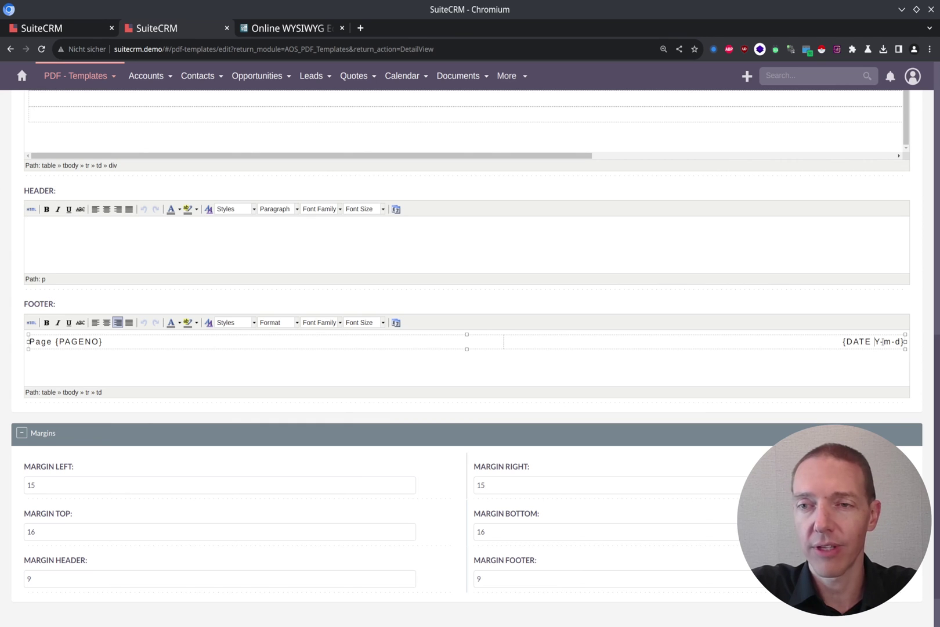
{"action": "scroll", "coordinate": [552, 264], "scroll_direction": "up", "scroll_amount": 15}
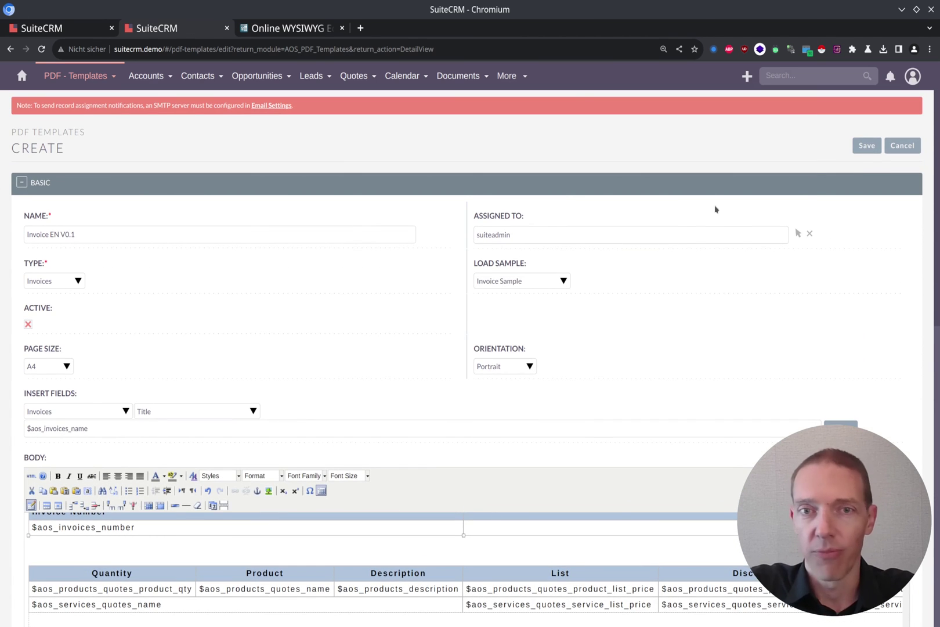
- Save the Invoice EN V0.1 template and open the Invoices list in a new tab
{"action": "left_click", "coordinate": [867, 146]}
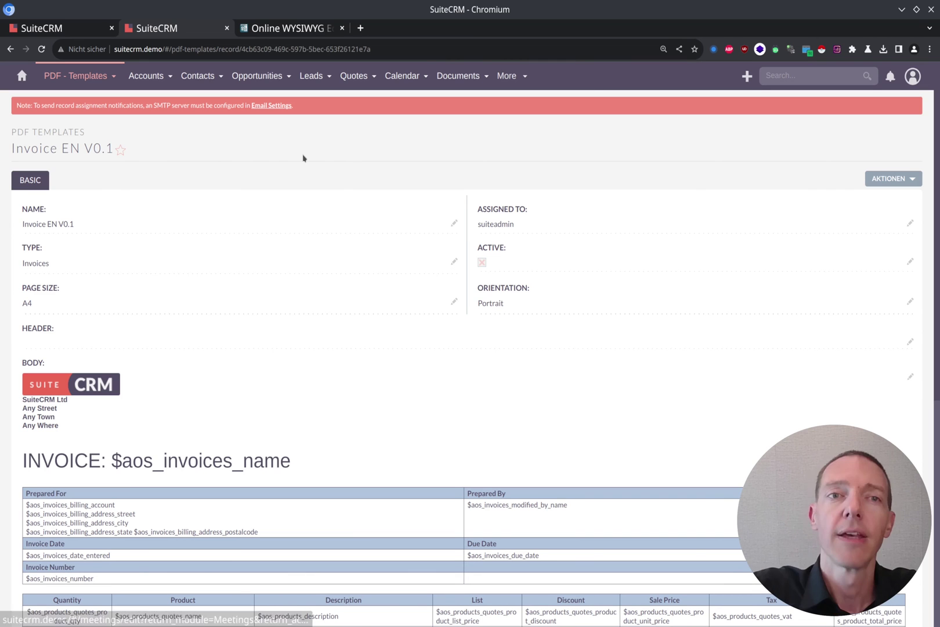
{"action": "mouse_move", "coordinate": [512, 78]}
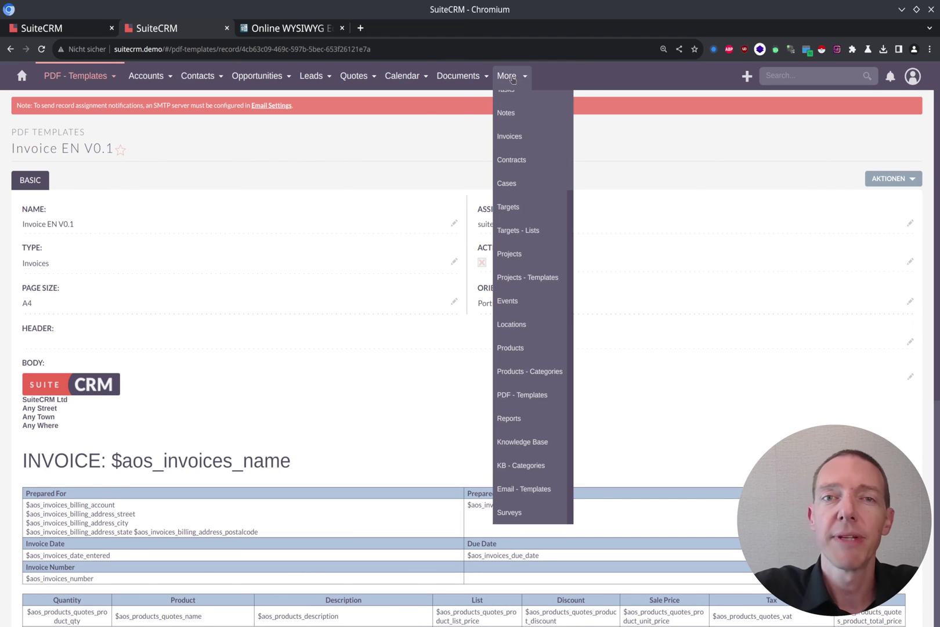
{"action": "middle_click", "coordinate": [514, 137]}
{"action": "key", "text": "ctrl+Tab"}
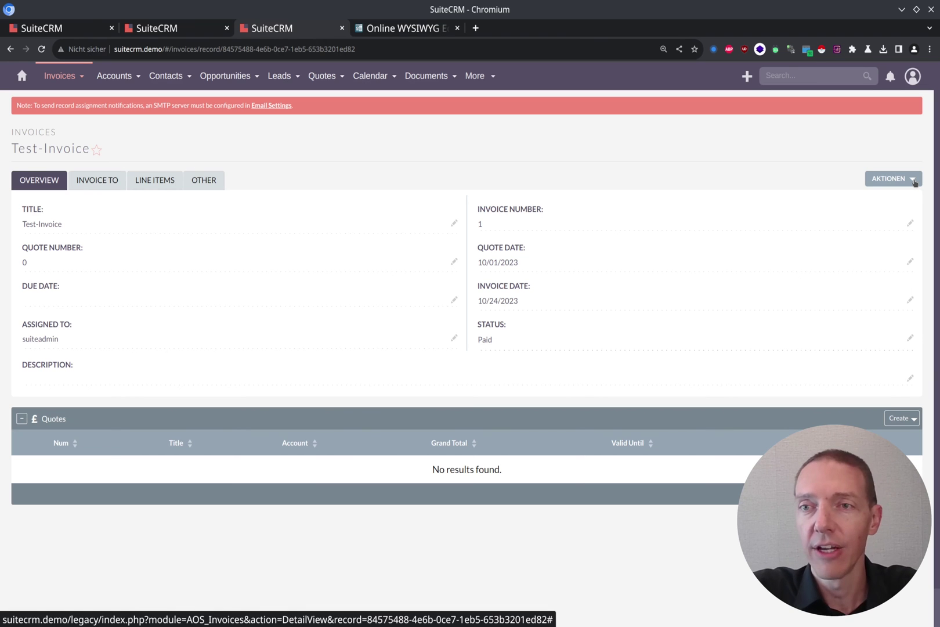
- Print Test-Invoice as PDF, save it as Invoice_Test-Invoice.pdf, and check the downloads list
{"action": "left_click", "coordinate": [914, 182]}
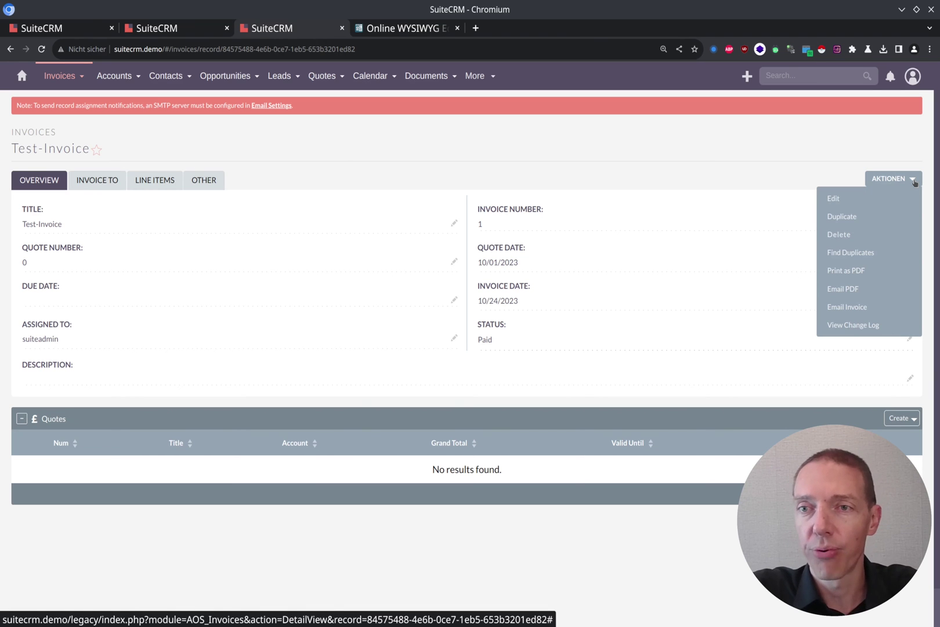
{"action": "left_click", "coordinate": [880, 271]}
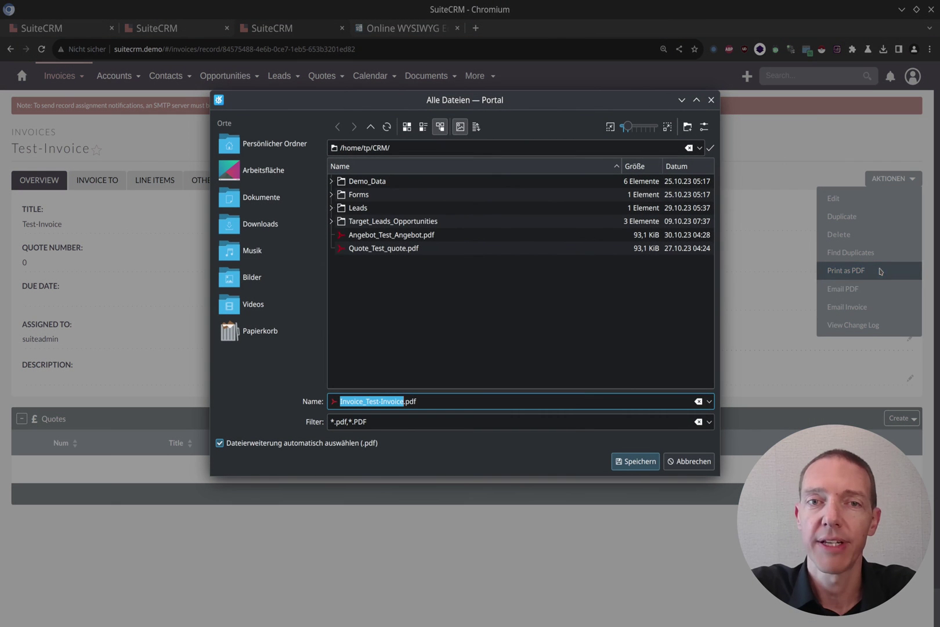
{"action": "left_click", "coordinate": [651, 463]}
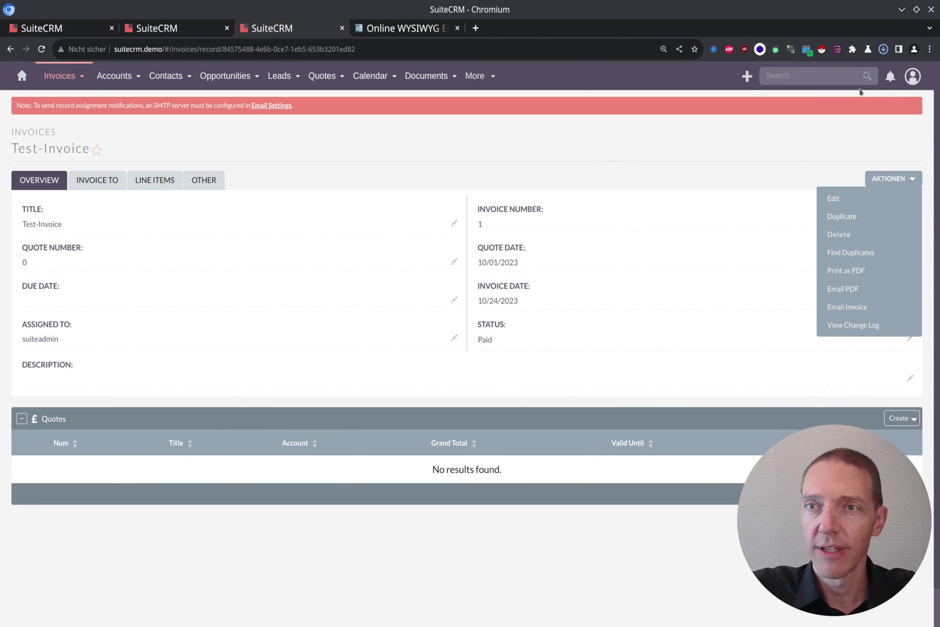
{"action": "left_click", "coordinate": [883, 49]}
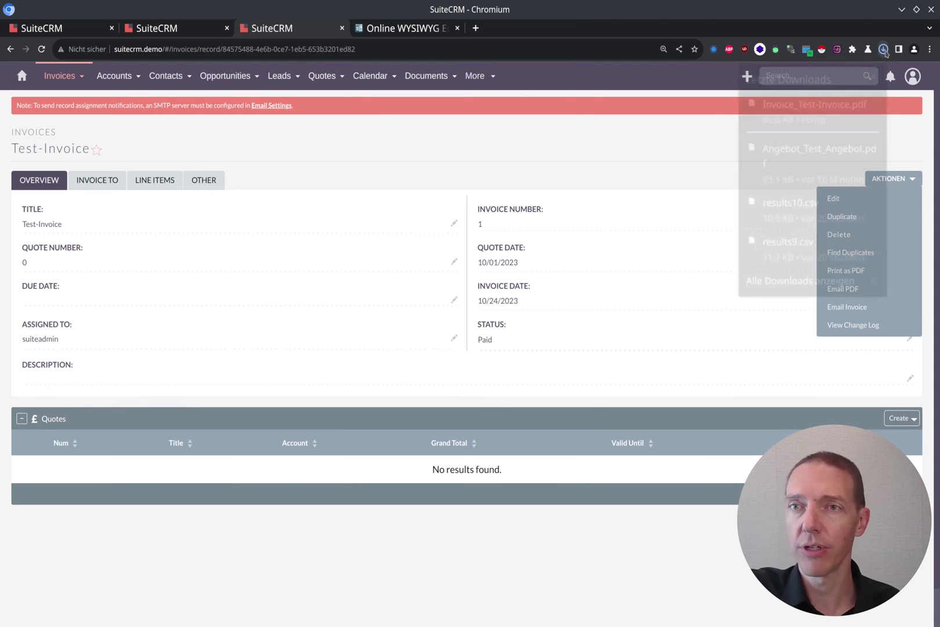
- Open Invoice_Test-Invoice.pdf and scroll through it to check the footer
{"action": "left_click", "coordinate": [819, 118]}
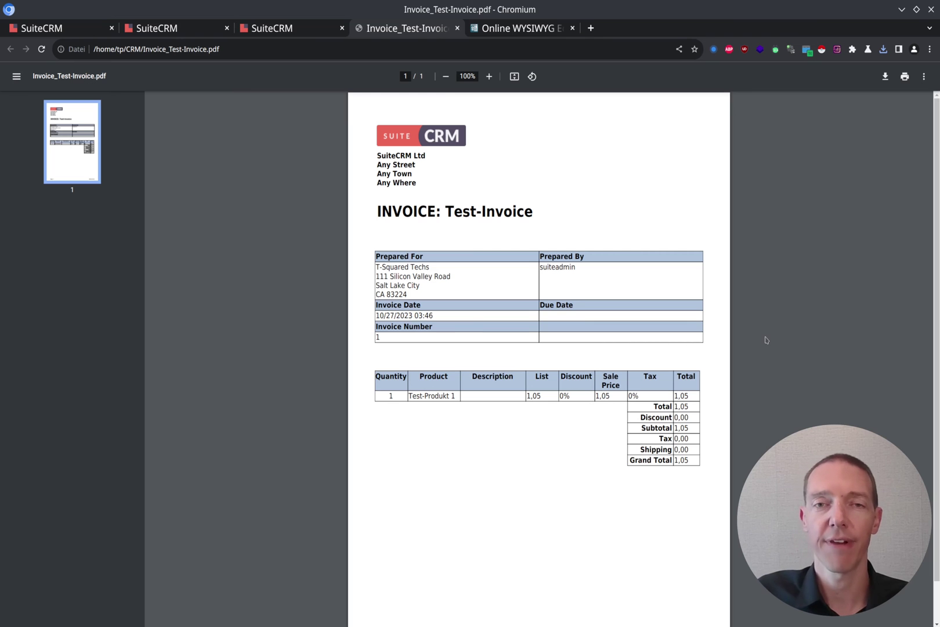
{"action": "scroll", "coordinate": [737, 389], "scroll_direction": "down", "scroll_amount": 2}
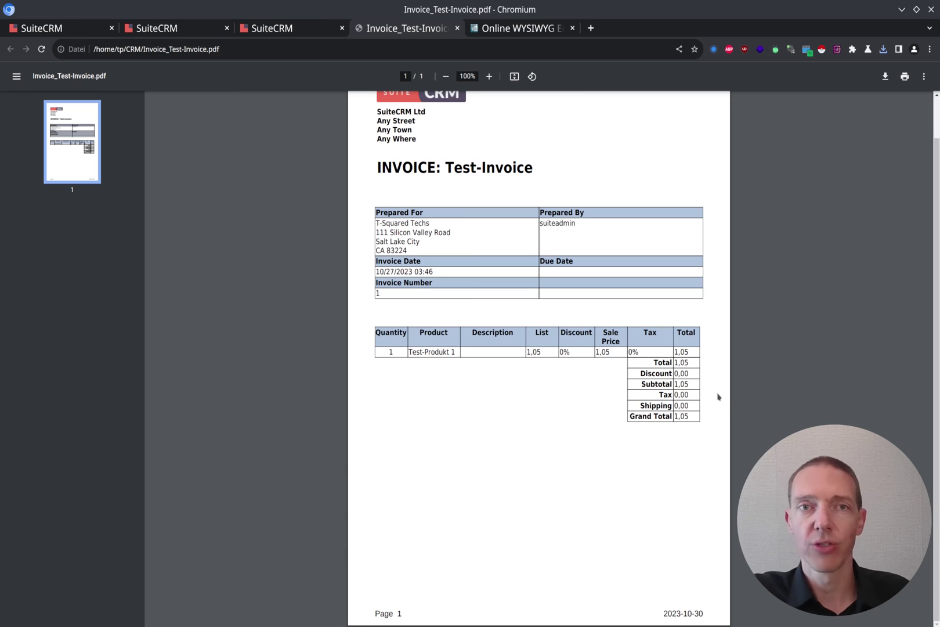
{"action": "scroll", "coordinate": [714, 403], "scroll_direction": "up", "scroll_amount": 1}
{"action": "scroll", "coordinate": [711, 404], "scroll_direction": "up", "scroll_amount": 1}
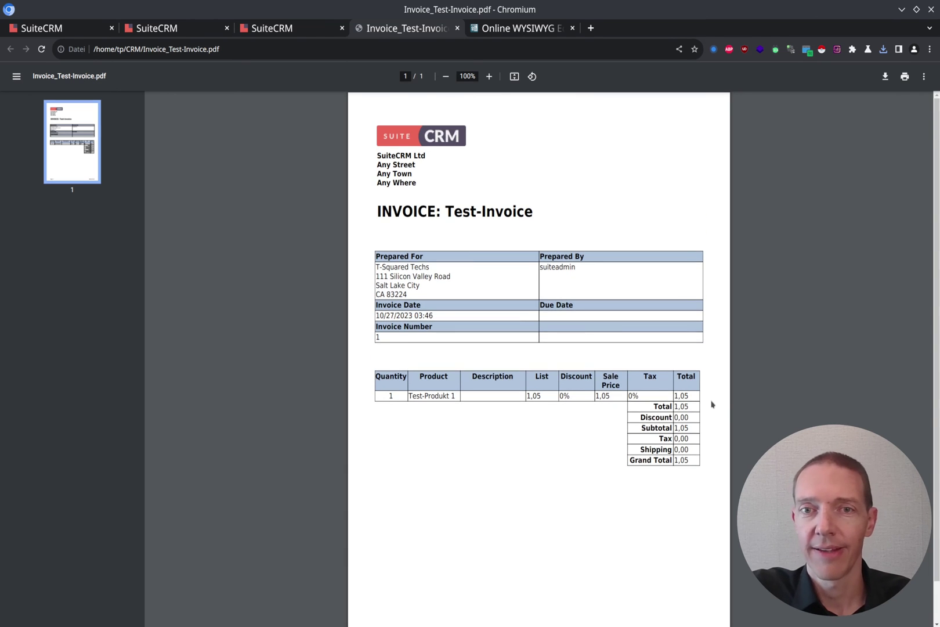
{"action": "scroll", "coordinate": [709, 409], "scroll_direction": "down", "scroll_amount": 2}
{"action": "scroll", "coordinate": [708, 414], "scroll_direction": "up", "scroll_amount": 2}
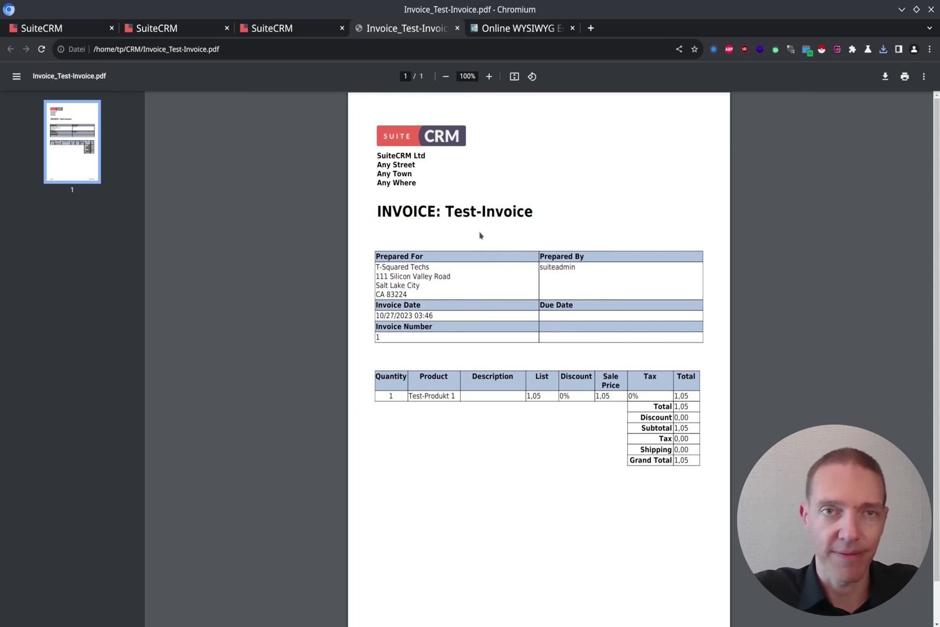
- Go back to the Invoice EN V0.1 template record
{"action": "key", "text": "ctrl+shift+Tab"}
{"action": "key", "text": "ctrl+Tab"}
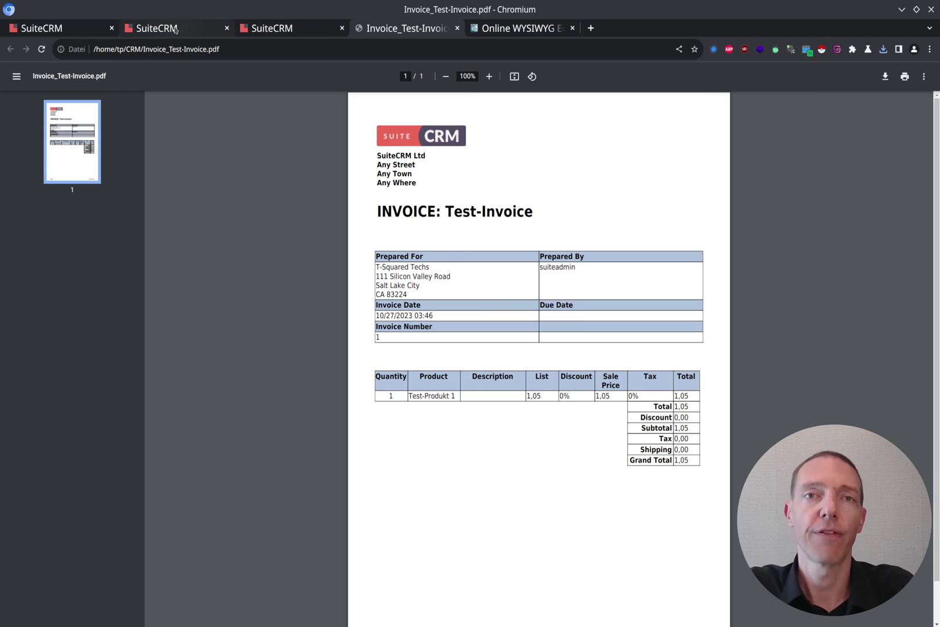
{"action": "mouse_move", "coordinate": [175, 29]}
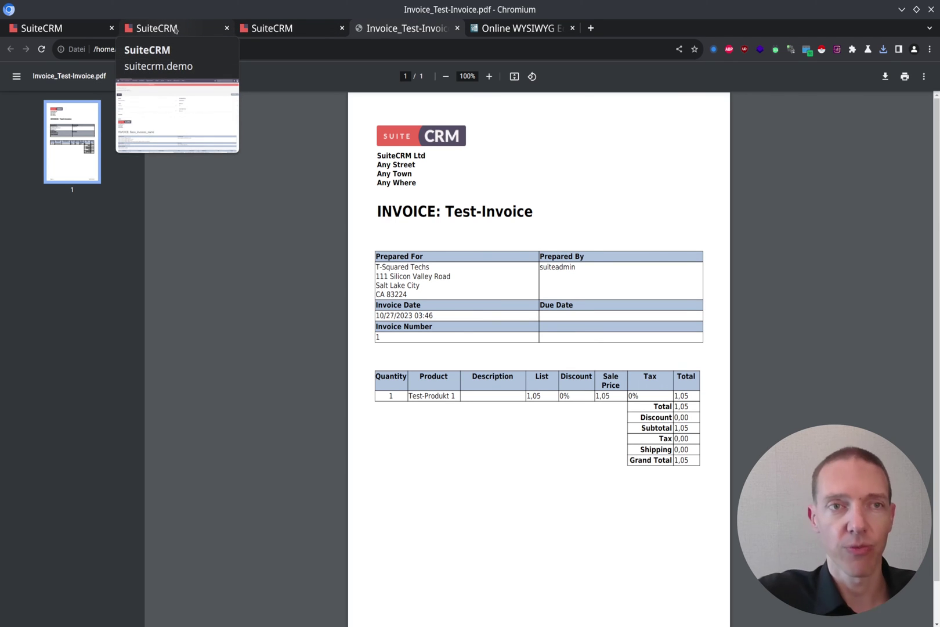
{"action": "left_click", "coordinate": [174, 29]}
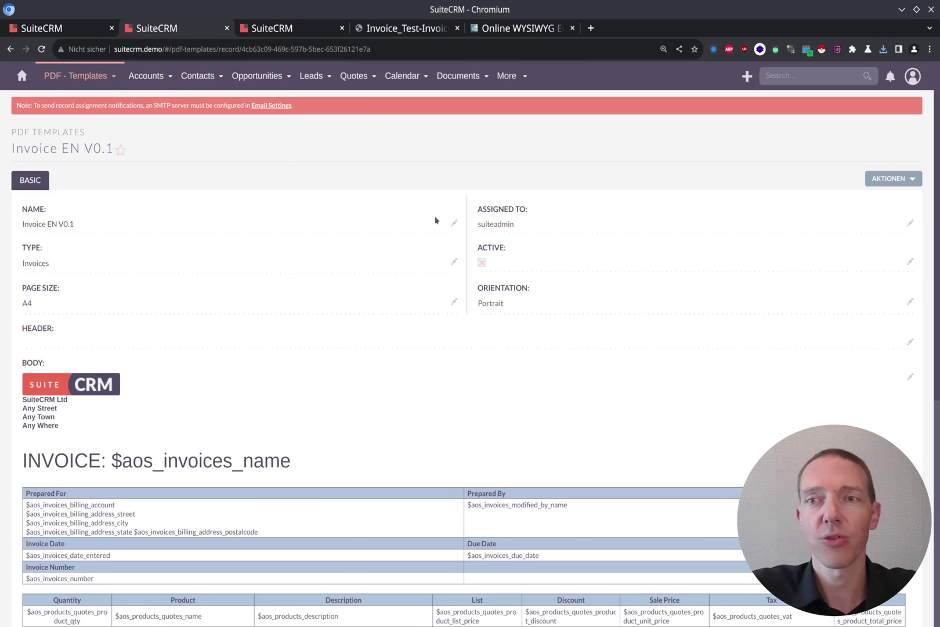
- Reopen Invoice EN V0.1 for editing and inspect the logo image's options in the body
{"action": "left_click", "coordinate": [917, 182]}
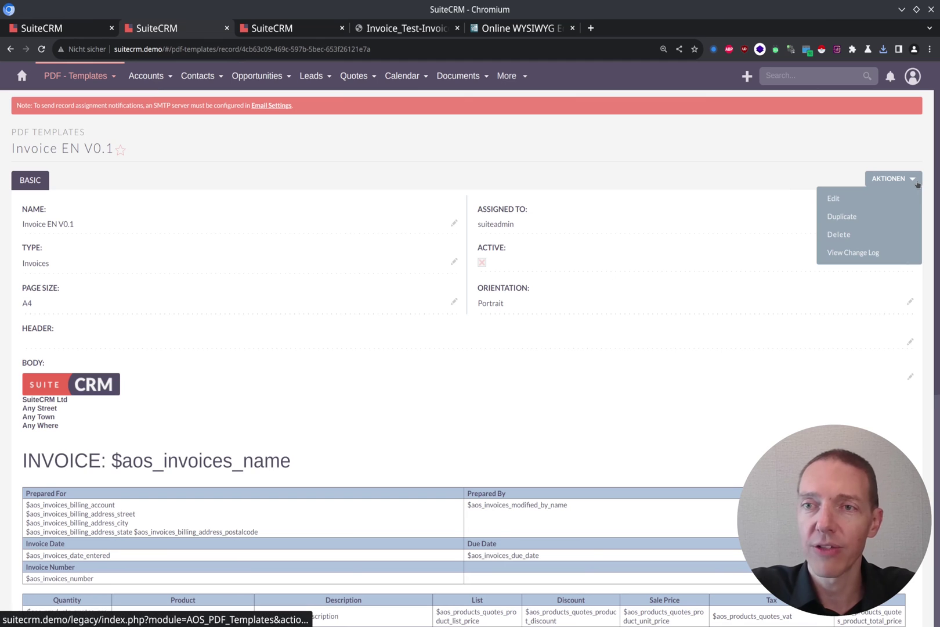
{"action": "left_click", "coordinate": [862, 199]}
{"action": "scroll", "coordinate": [616, 244], "scroll_direction": "down", "scroll_amount": 4}
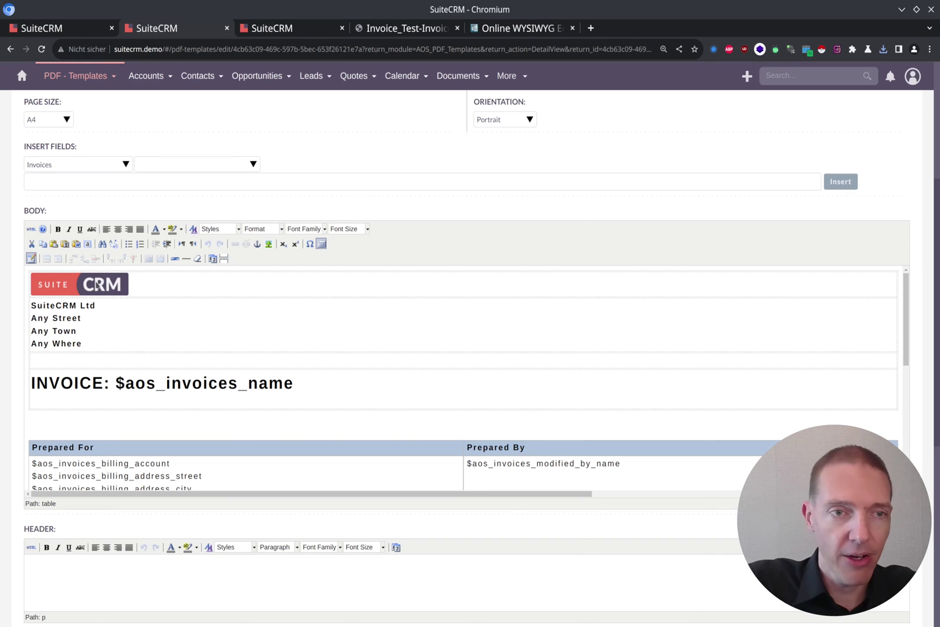
{"action": "right_click", "coordinate": [93, 281]}
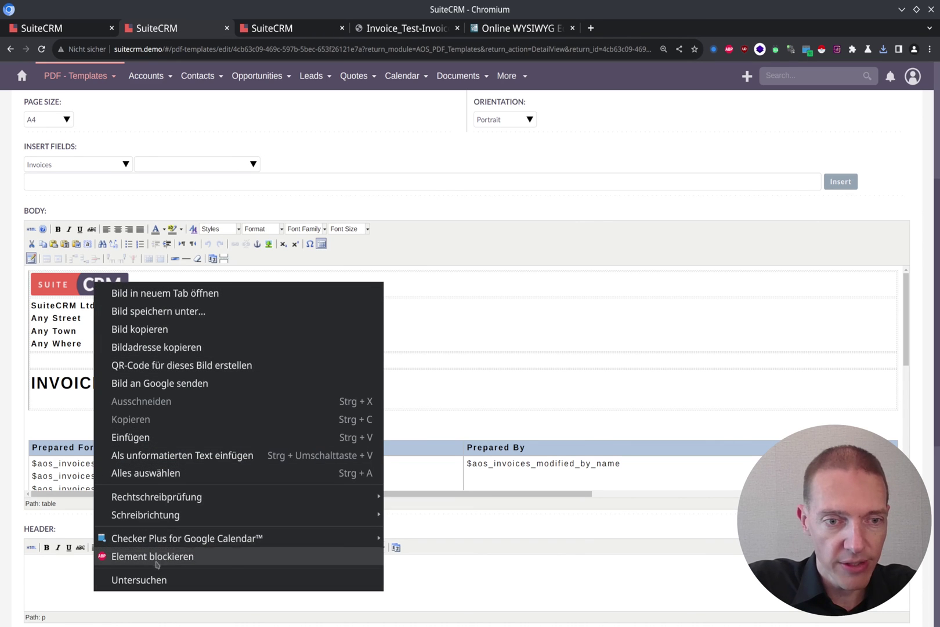
{"action": "left_click", "coordinate": [441, 289]}
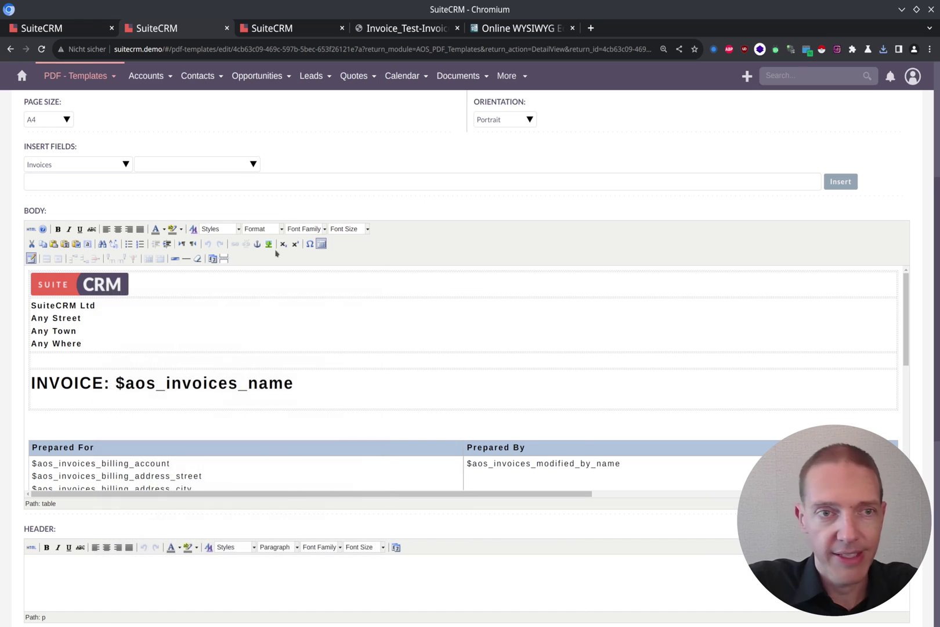
- In the body's HTML source, replace the logo image path with 'bastian_hammer' and apply it
{"action": "left_click", "coordinate": [31, 230]}
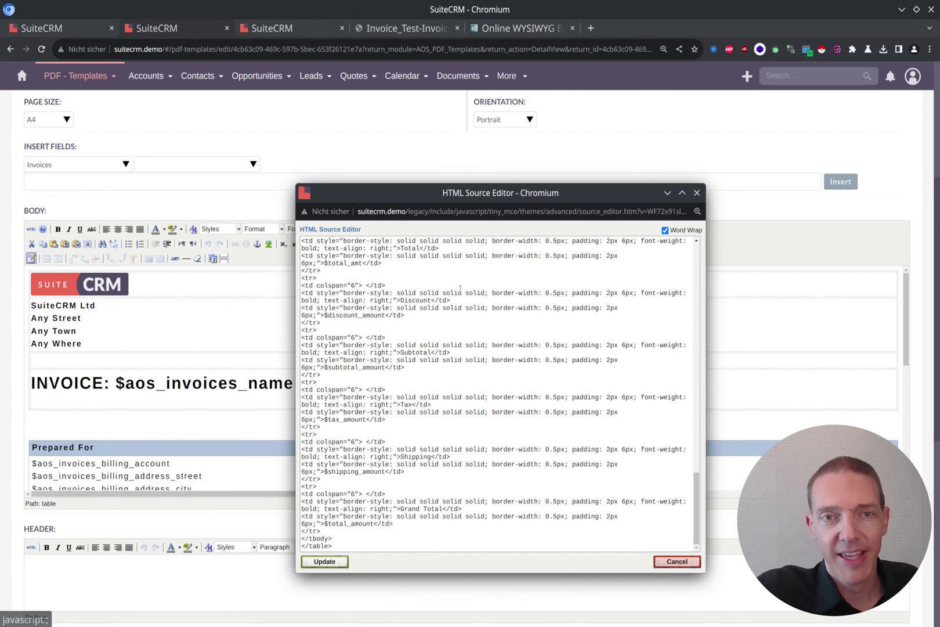
{"action": "scroll", "coordinate": [460, 288], "scroll_direction": "up", "scroll_amount": 15}
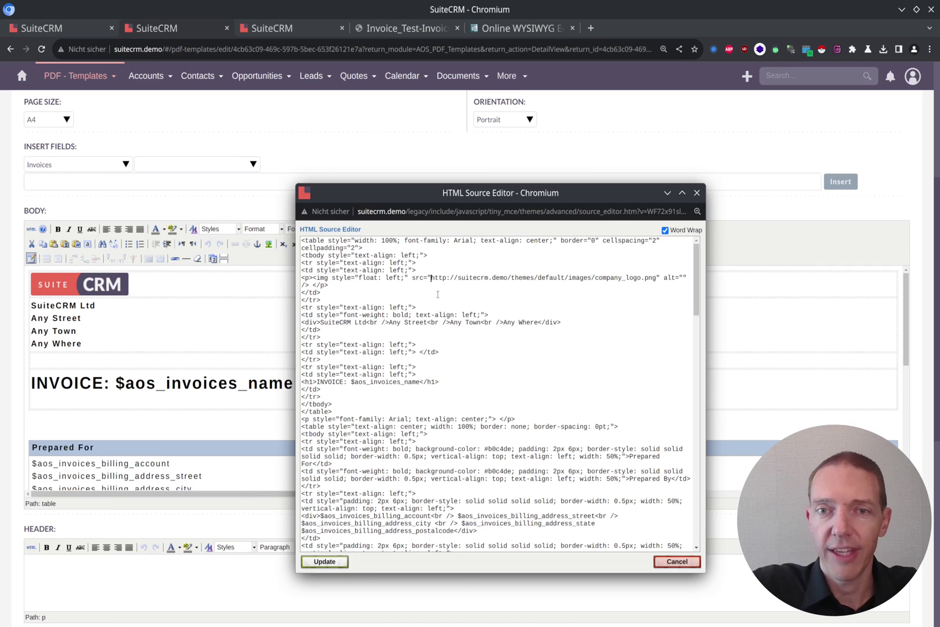
{"action": "left_click_drag", "start_coordinate": [431, 277], "coordinate": [508, 277]}
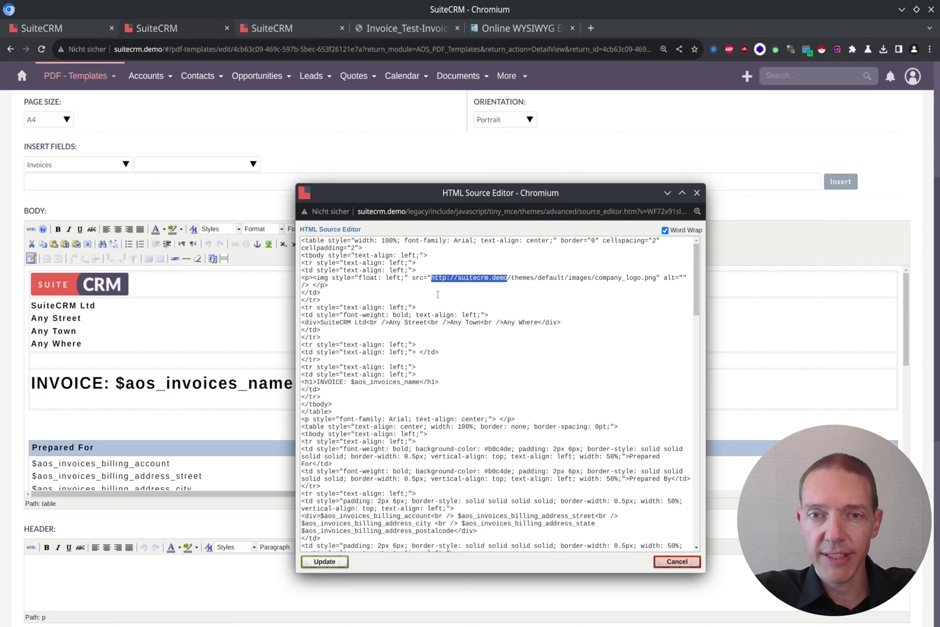
{"action": "key", "text": "ctrl+shift+Right"}
{"action": "key", "text": "ctrl+shift+Right"}
{"action": "key", "text": "ctrl+shift+Right"}
{"action": "key", "text": "ctrl+shift+Right"}
{"action": "key", "text": "ctrl+shift+Right"}
{"action": "key", "text": "ctrl+shift+Right"}
{"action": "key", "text": "ctrl+shift+Right"}
{"action": "key", "text": "ctrl+shift+Right"}
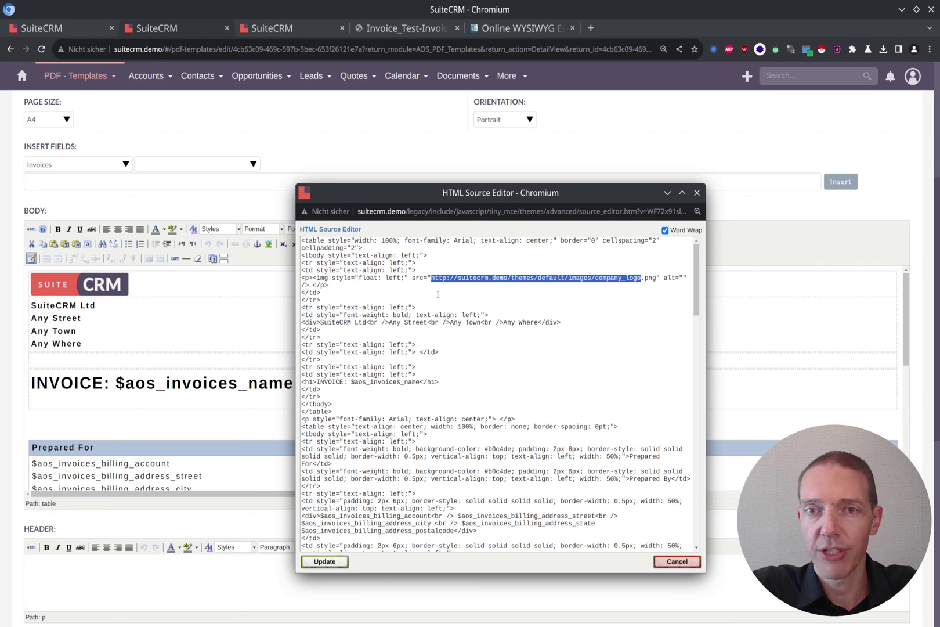
{"action": "key", "text": "ctrl+shift+Right"}
{"action": "key", "text": "ctrl+shift+Right"}
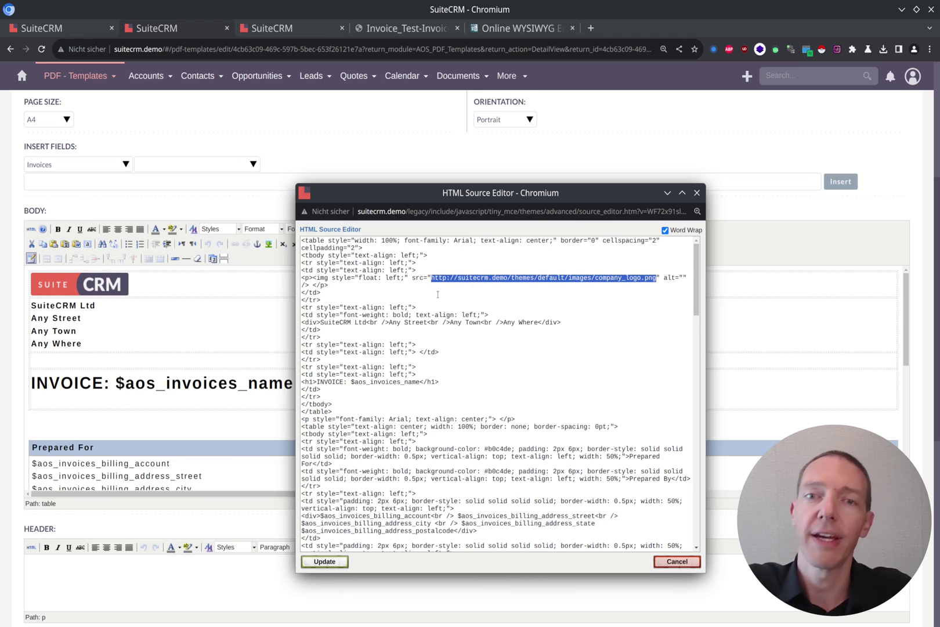
{"action": "left_click", "coordinate": [515, 278]}
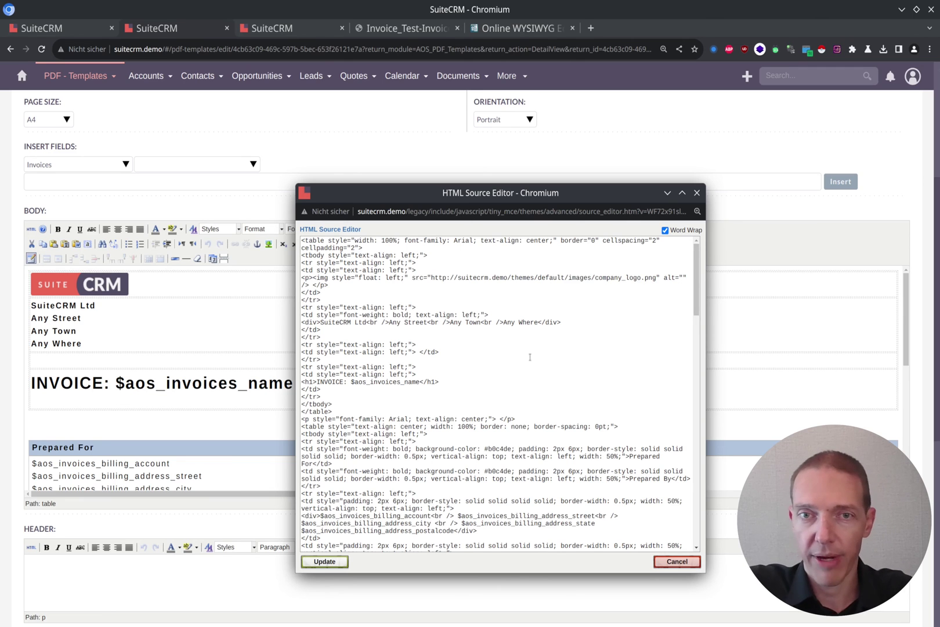
{"action": "key", "text": "ctrl+shift+Right"}
{"action": "key", "text": "ctrl+shift+Right"}
{"action": "key", "text": "ctrl+shift+Right"}
{"action": "key", "text": "ctrl+shift+Right"}
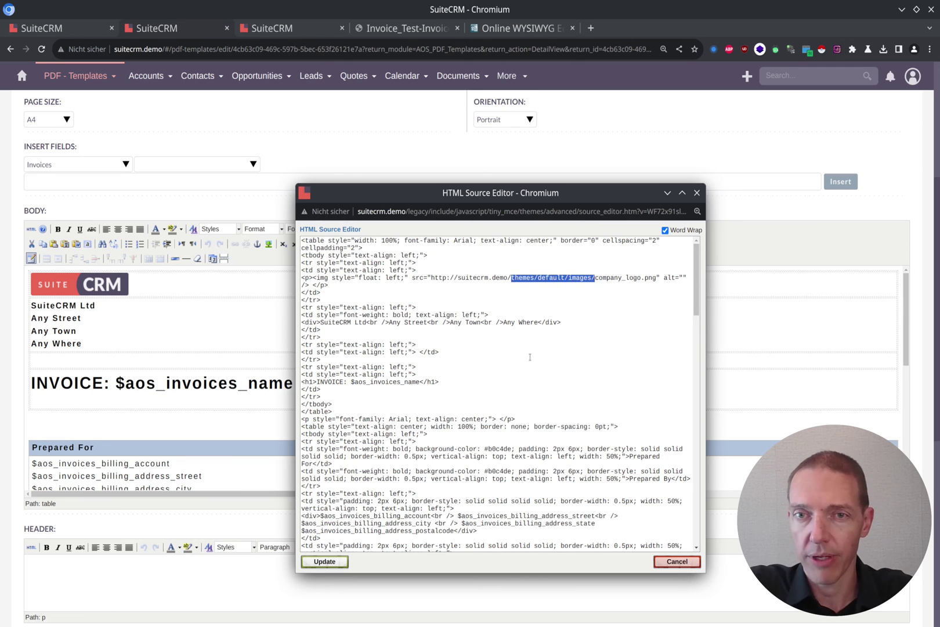
{"action": "type", "text": "bastian"}
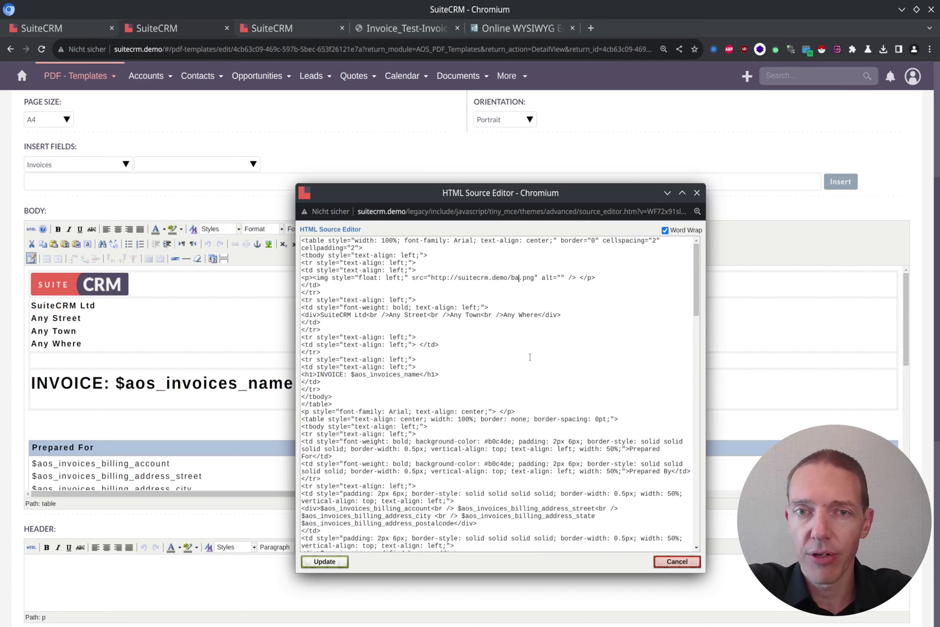
{"action": "type", "text": "_"}
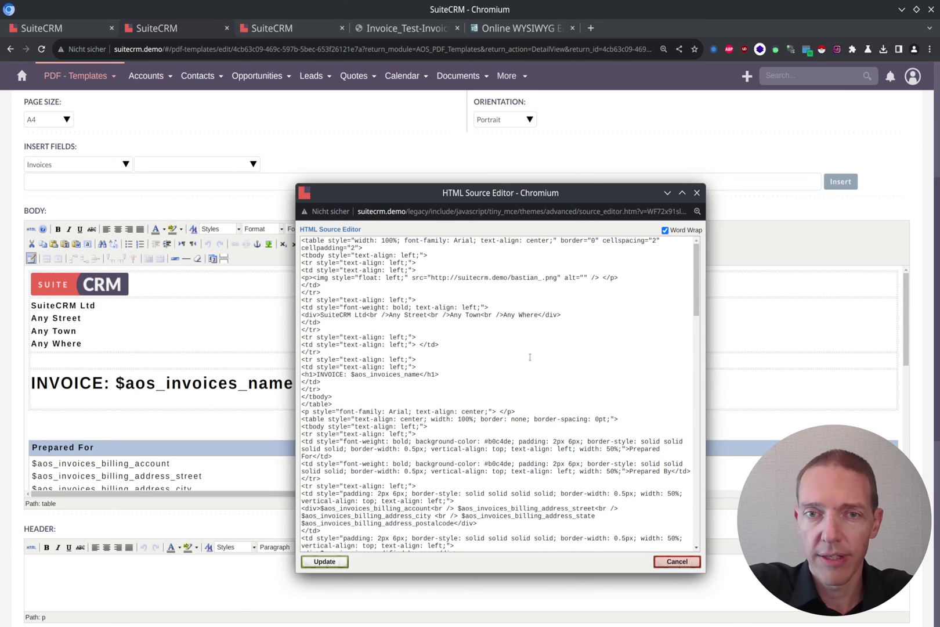
{"action": "type", "text": "hammer"}
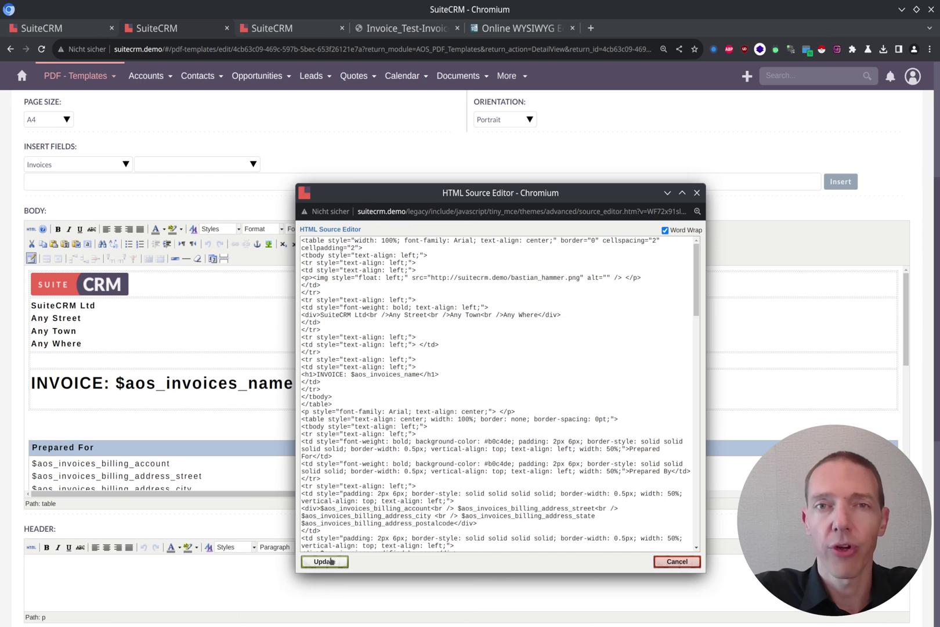
{"action": "left_click", "coordinate": [325, 562]}
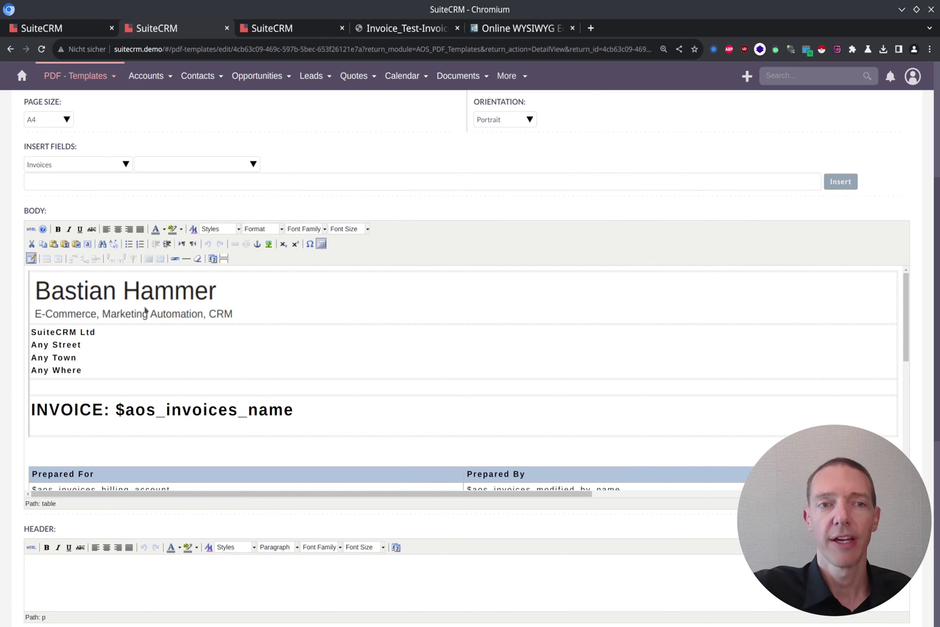
- Save the edited Invoice EN V0.1 PDF template
{"action": "left_click", "coordinate": [335, 305]}
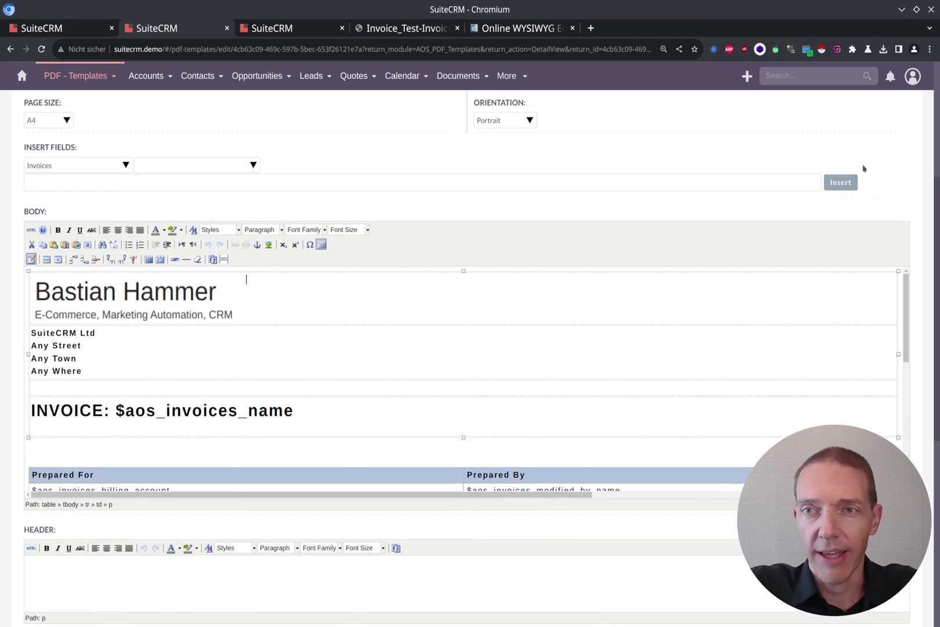
{"action": "scroll", "coordinate": [863, 168], "scroll_direction": "up", "scroll_amount": 5}
{"action": "left_click", "coordinate": [797, 150]}
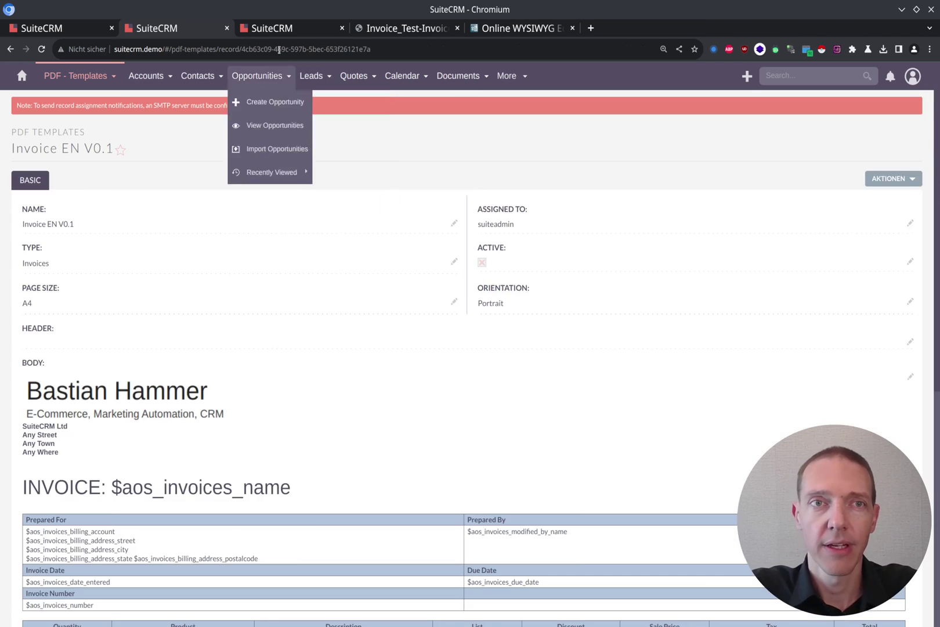
- Print Test-Invoice as PDF, save it as Invoice_Test-Invoice (1).pdf, and open the download
{"action": "left_click", "coordinate": [272, 28]}
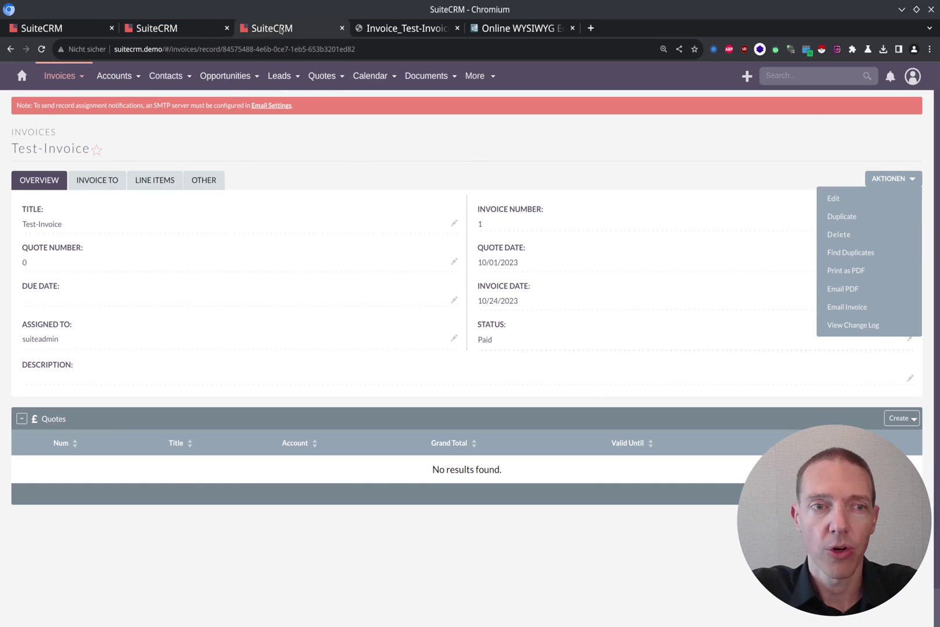
{"action": "left_click", "coordinate": [864, 273]}
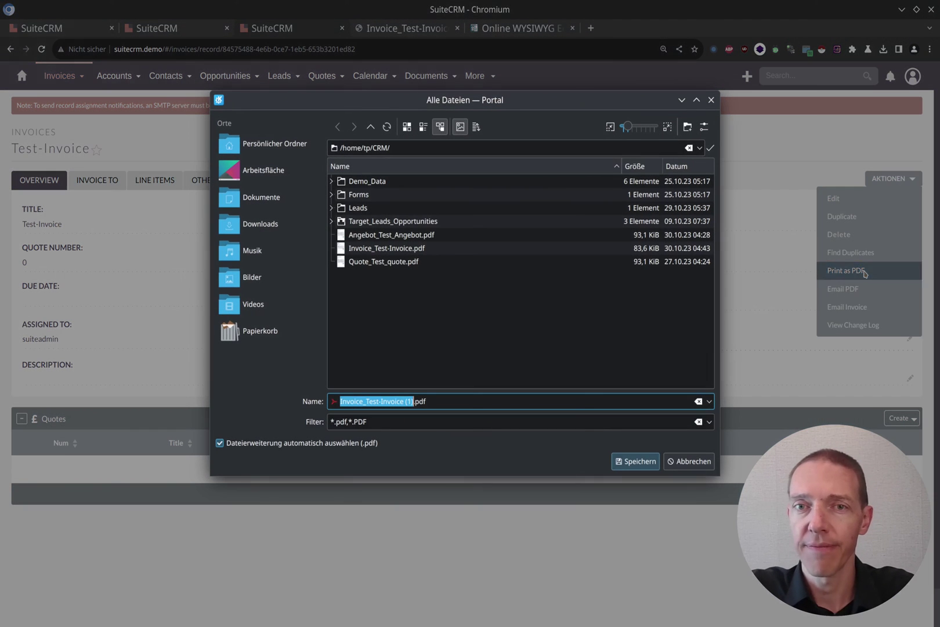
{"action": "left_click", "coordinate": [653, 464]}
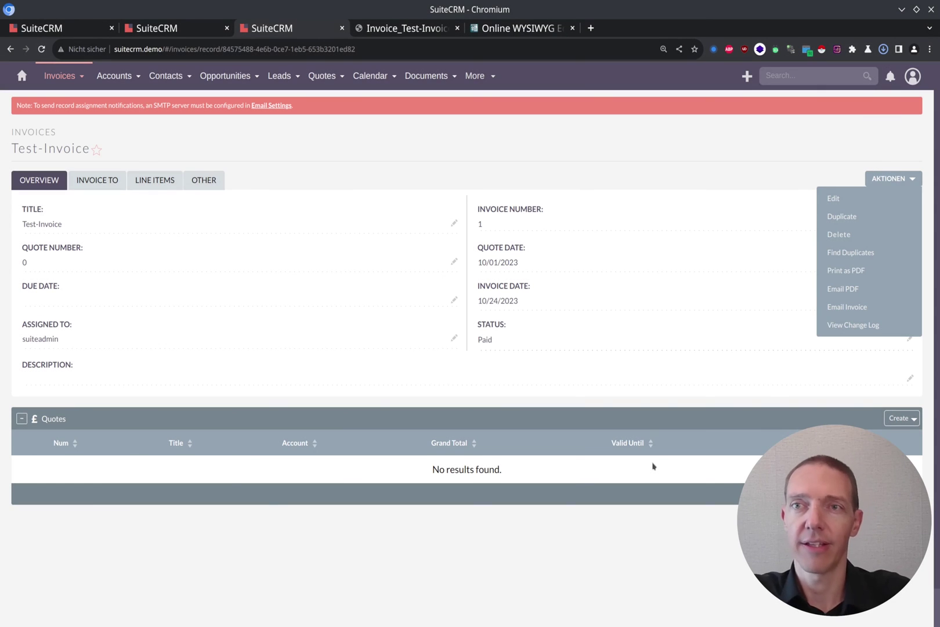
{"action": "left_click", "coordinate": [884, 49]}
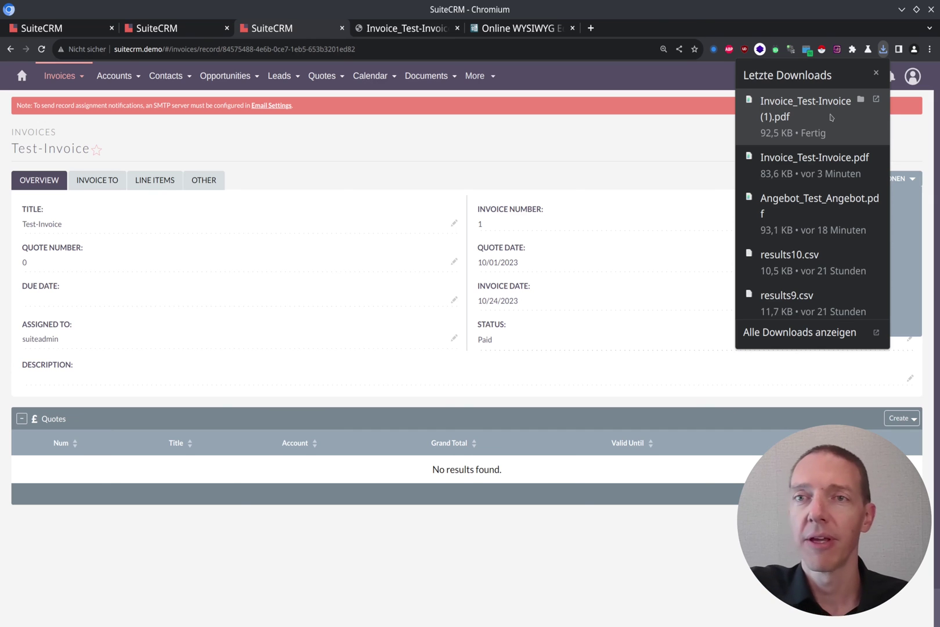
{"action": "left_click", "coordinate": [833, 117]}
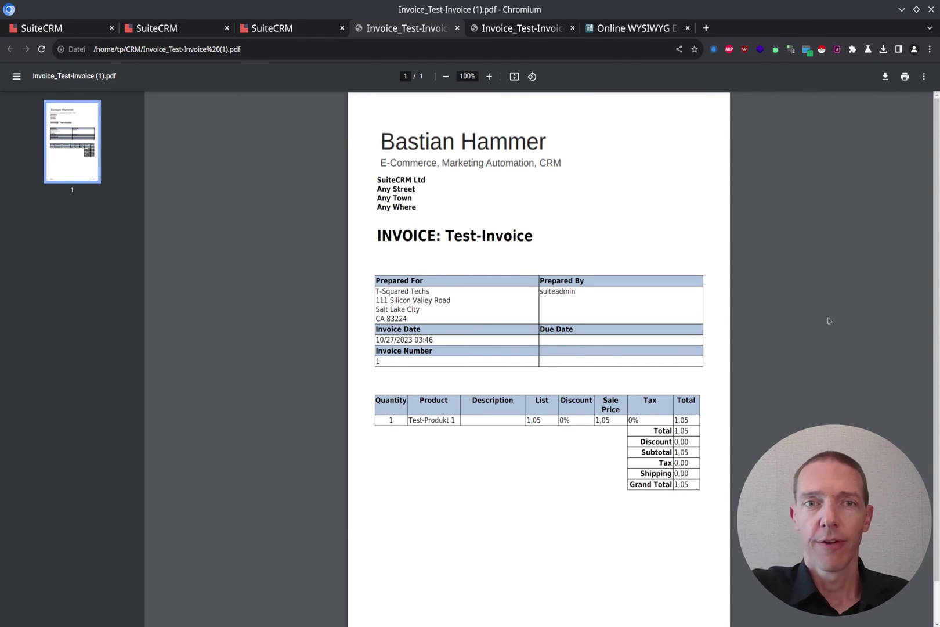
{"action": "left_click_drag", "start_coordinate": [377, 181], "coordinate": [426, 181]}
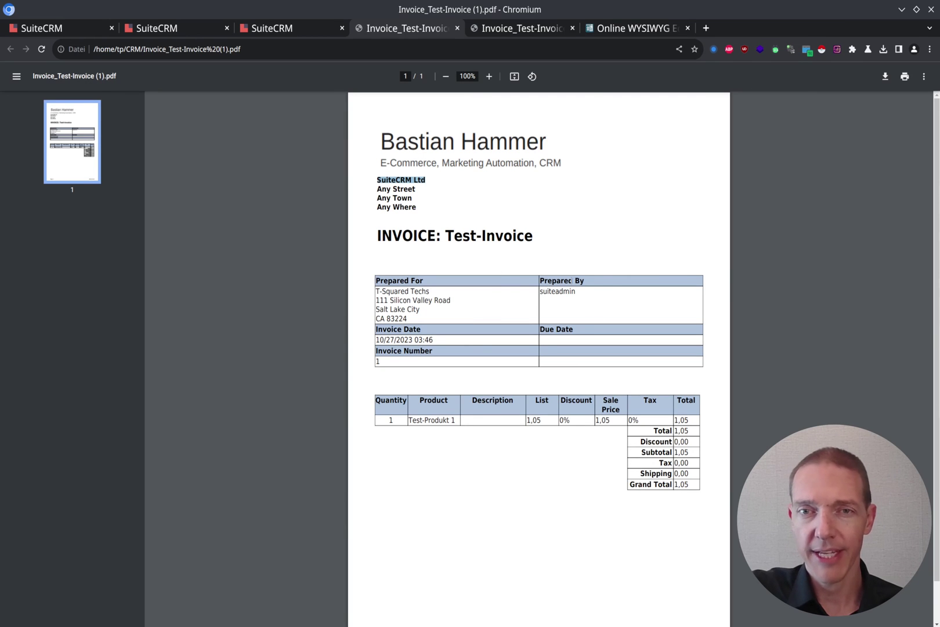
{"action": "left_click", "coordinate": [607, 284]}
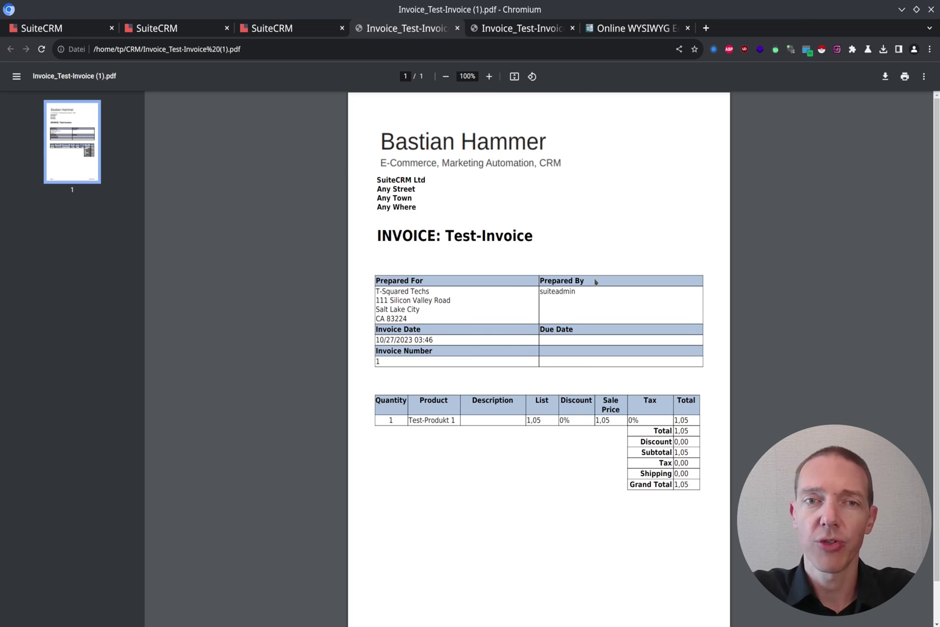
{"action": "scroll", "coordinate": [772, 293], "scroll_direction": "down", "scroll_amount": 1}
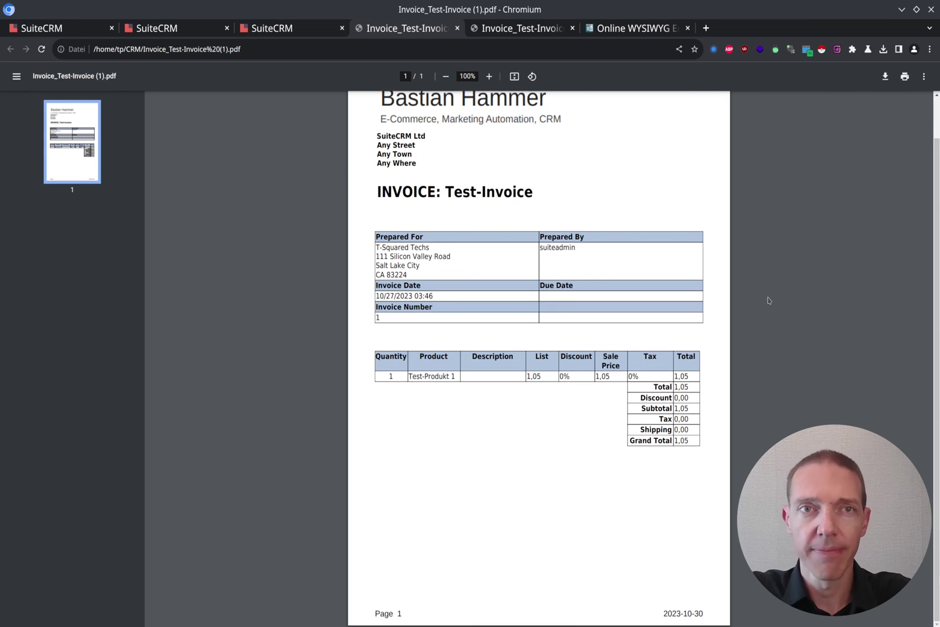
{"action": "scroll", "coordinate": [768, 300], "scroll_direction": "up", "scroll_amount": 1}
- Open the Invoice EN V0.1 template record in edit mode
{"action": "left_click", "coordinate": [284, 28]}
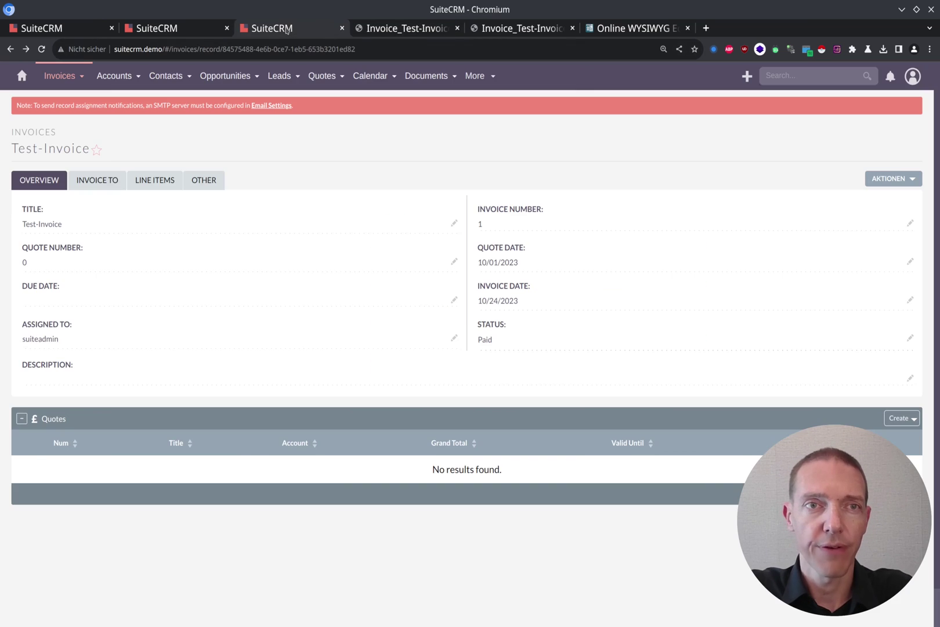
{"action": "left_click", "coordinate": [186, 27]}
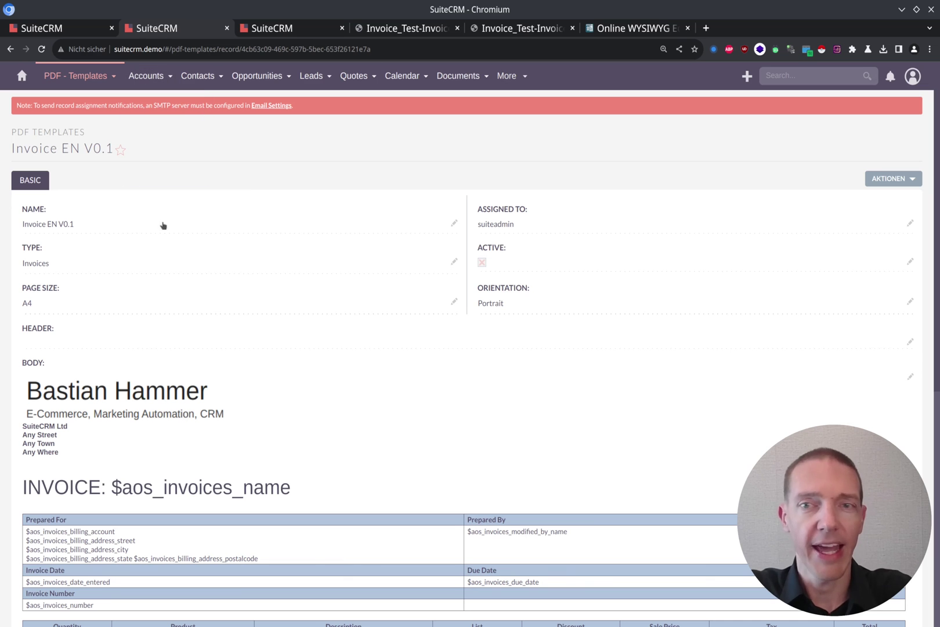
{"action": "left_click", "coordinate": [917, 180]}
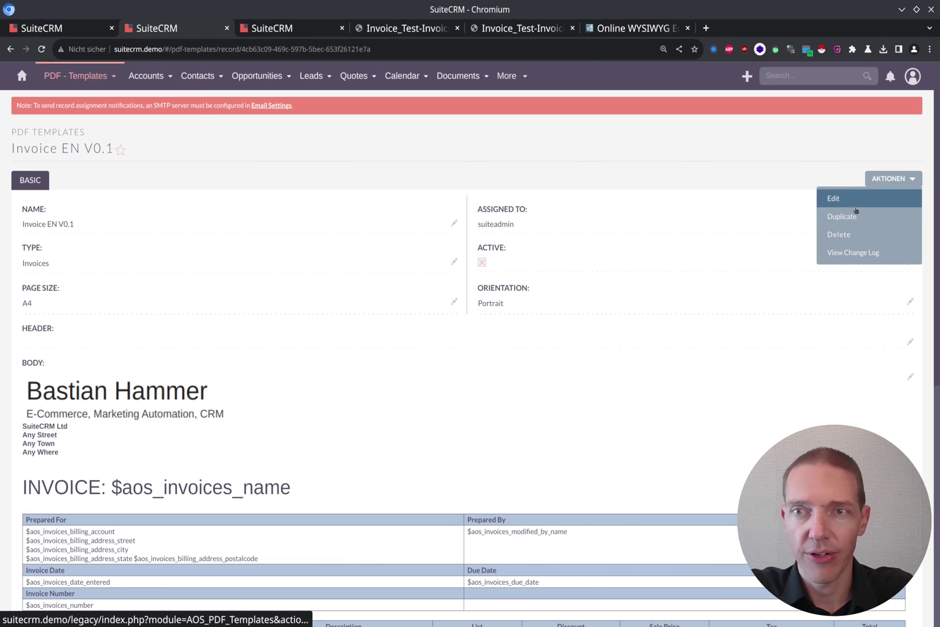
{"action": "left_click", "coordinate": [833, 198]}
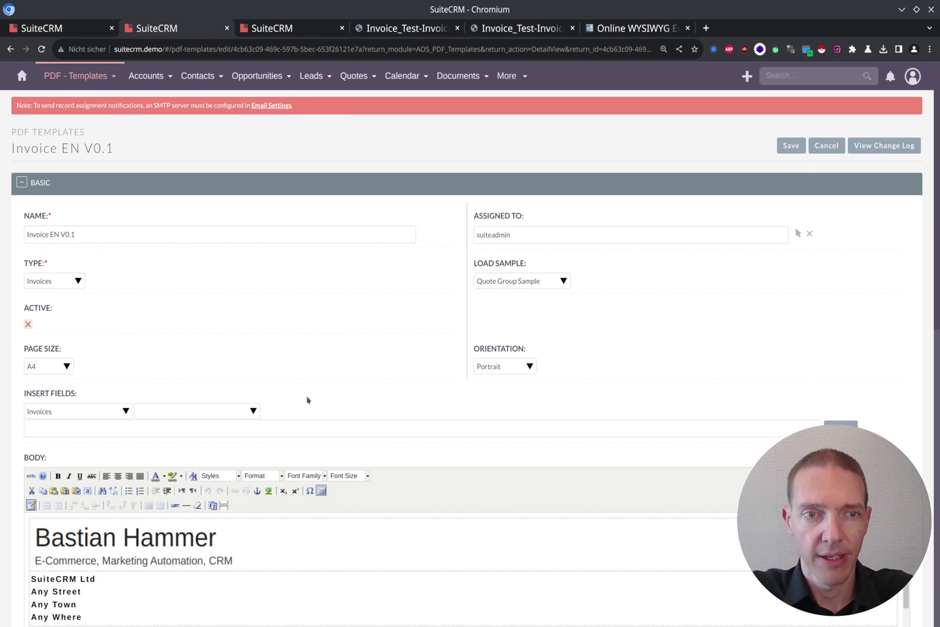
{"action": "scroll", "coordinate": [142, 346], "scroll_direction": "down", "scroll_amount": 7}
{"action": "scroll", "coordinate": [142, 346], "scroll_direction": "up", "scroll_amount": 3}
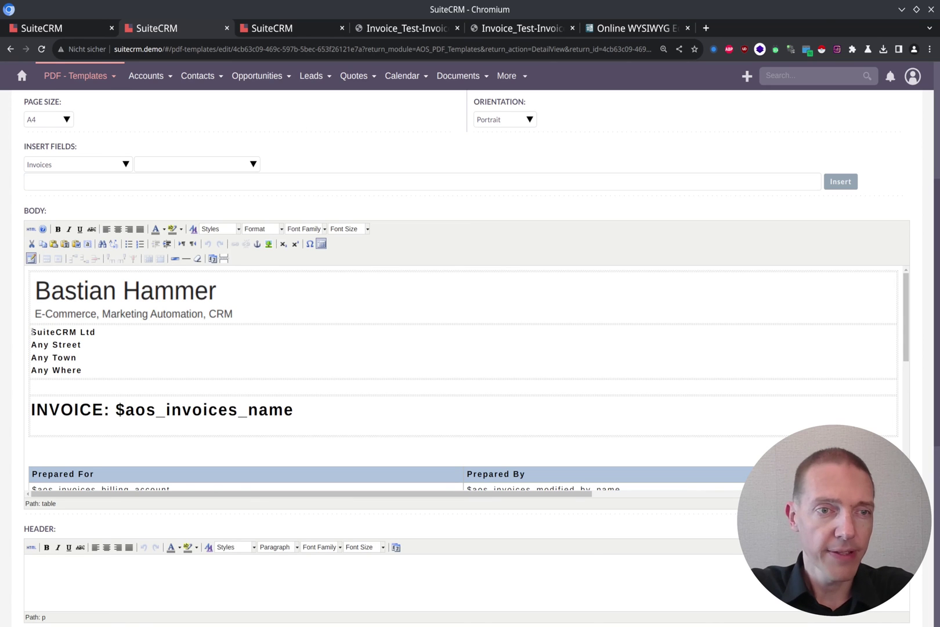
- Insert a blank line above the SuiteCRM Ltd address in the template body
{"action": "left_click", "coordinate": [32, 332]}
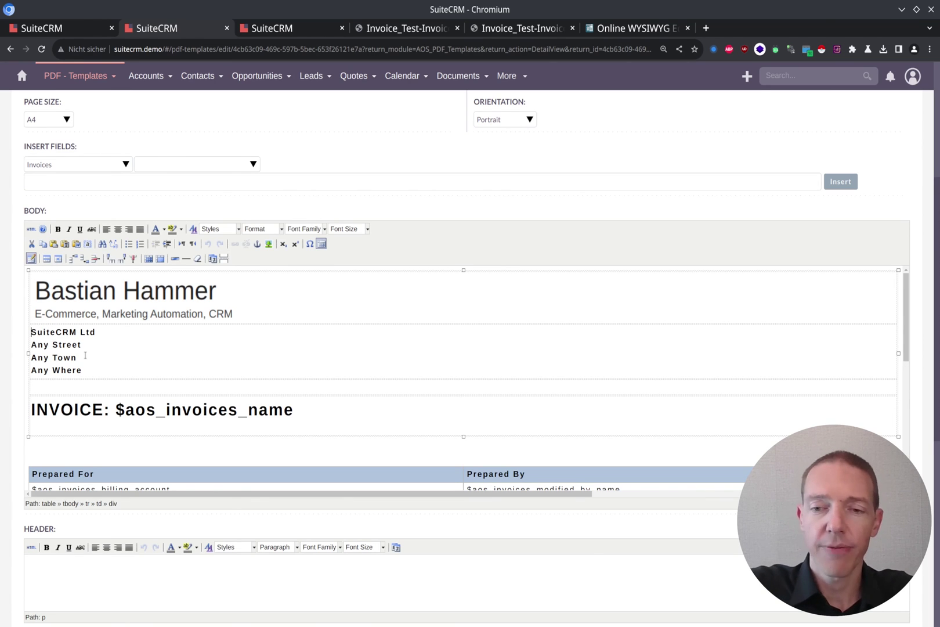
{"action": "key", "text": "Return"}
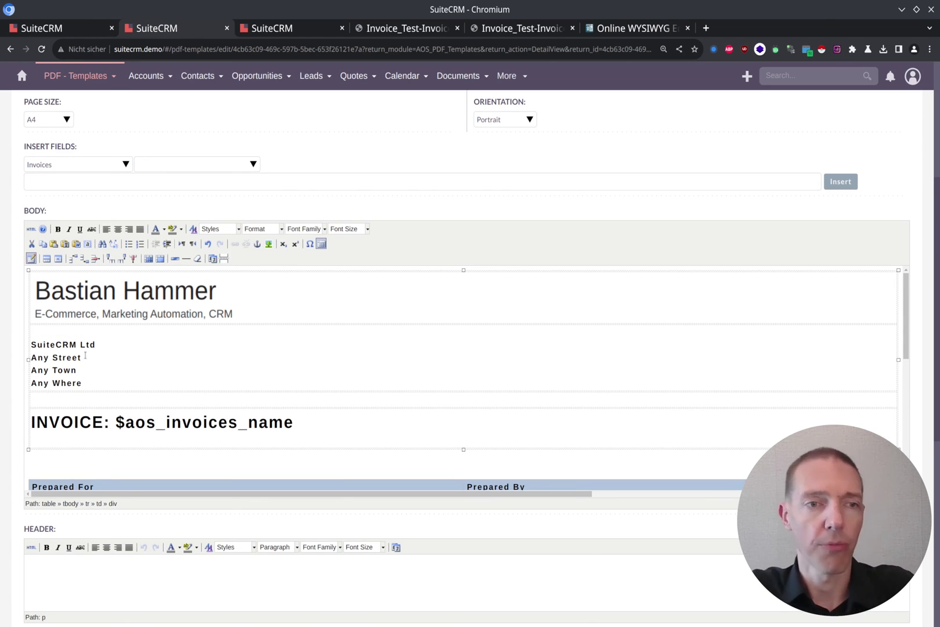
{"action": "scroll", "coordinate": [324, 343], "scroll_direction": "down", "scroll_amount": 3}
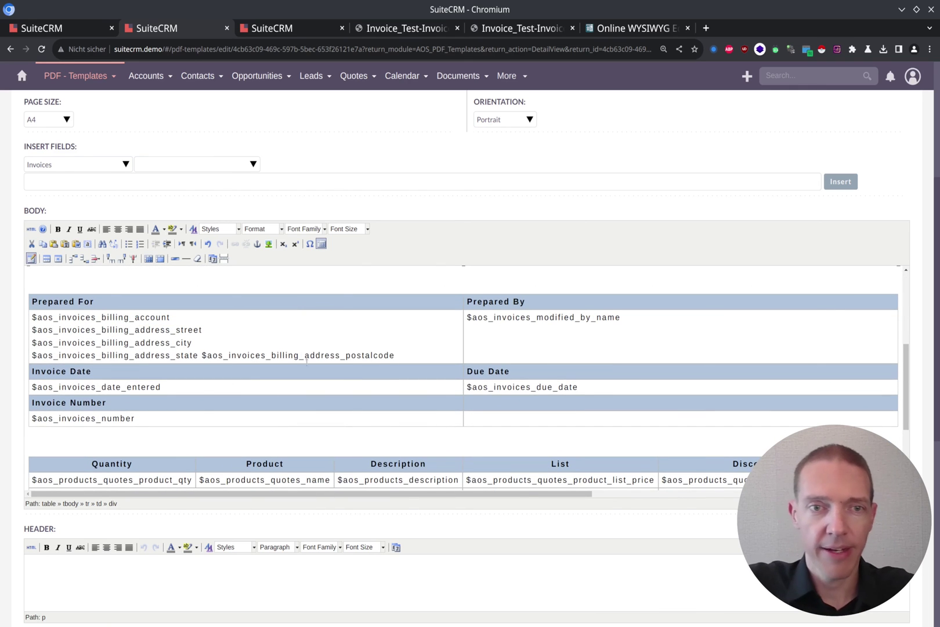
{"action": "scroll", "coordinate": [427, 330], "scroll_direction": "up", "scroll_amount": 1}
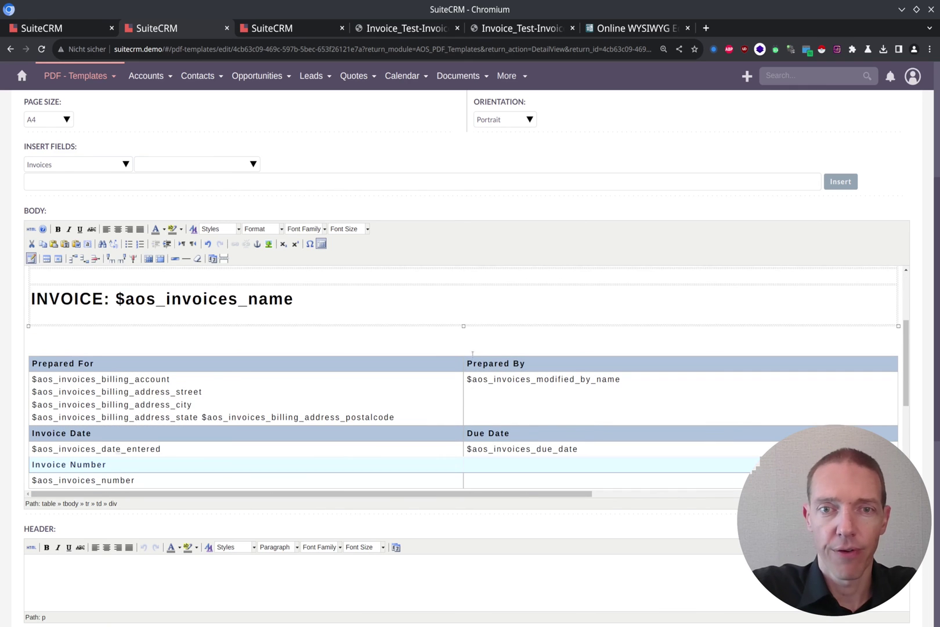
{"action": "left_click", "coordinate": [431, 362]}
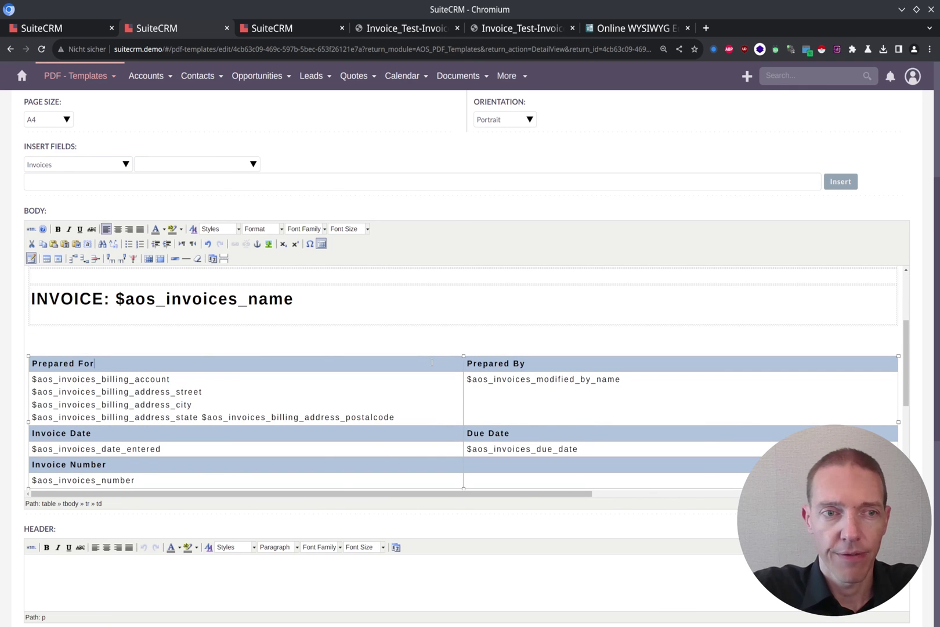
- Remove the Prepared For cell's light blue background colour in Table Cell Properties
{"action": "left_click", "coordinate": [31, 258]}
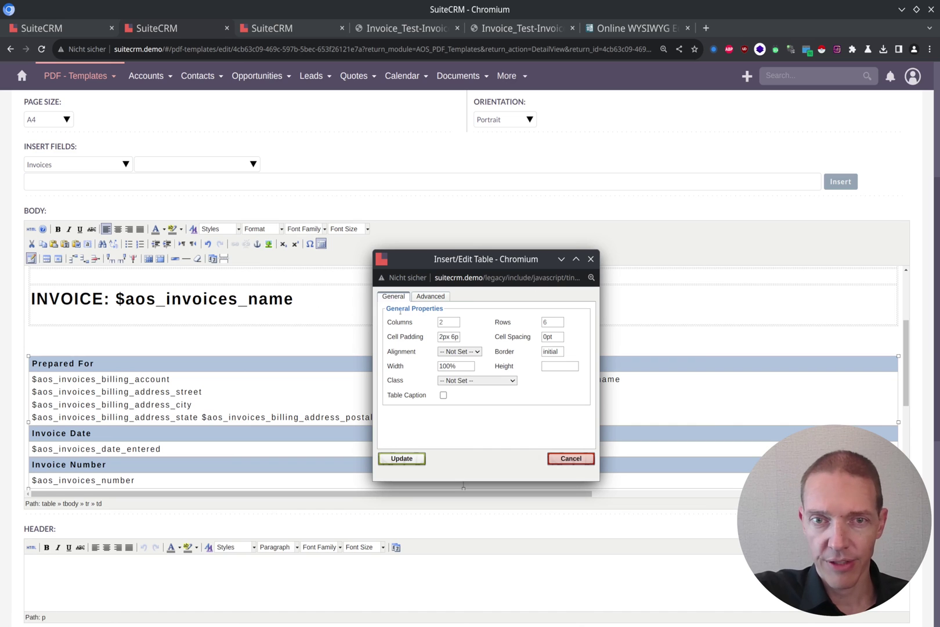
{"action": "left_click", "coordinate": [432, 297]}
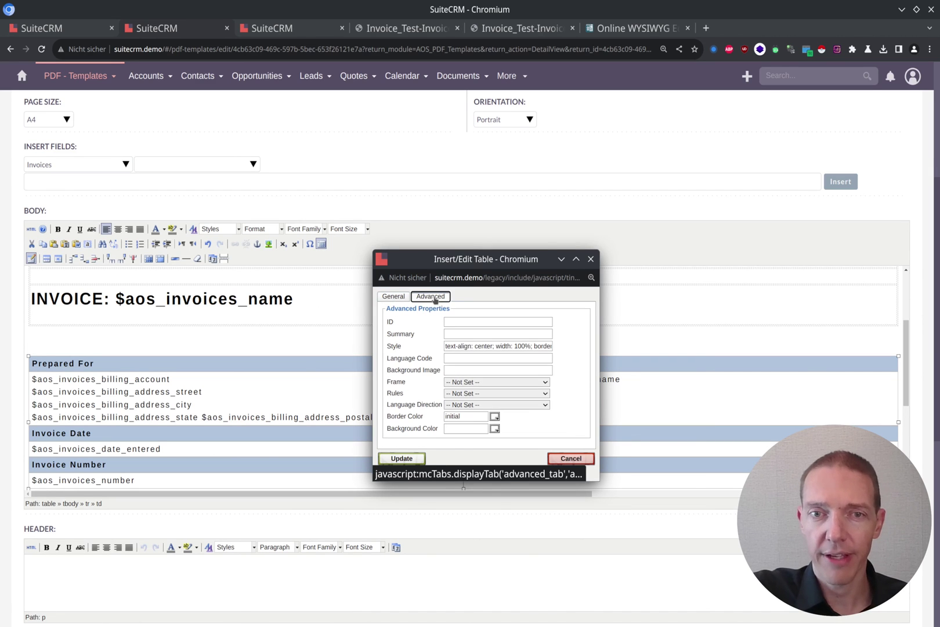
{"action": "left_click", "coordinate": [591, 258]}
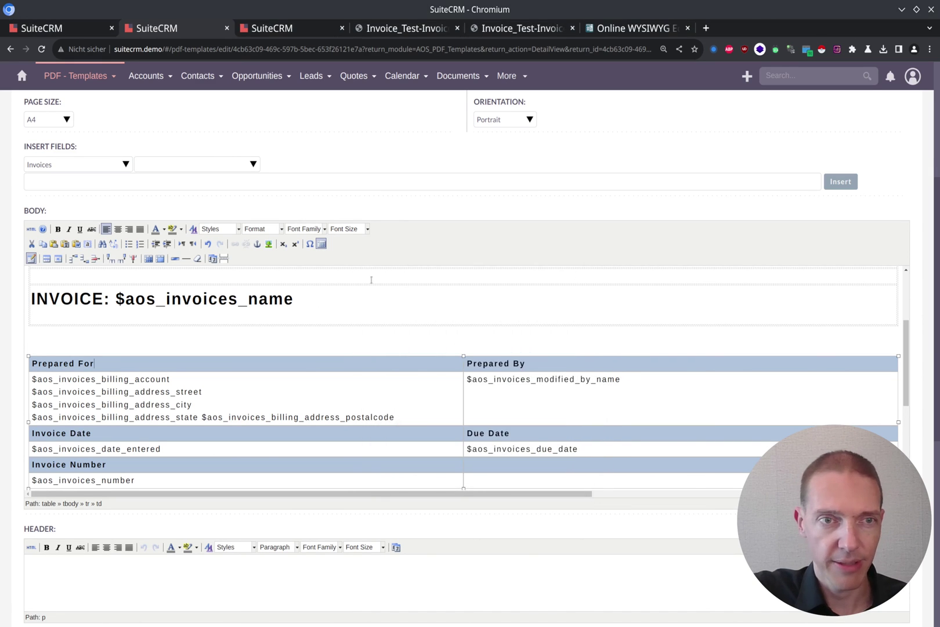
{"action": "left_click", "coordinate": [58, 259]}
{"action": "left_click", "coordinate": [432, 306]}
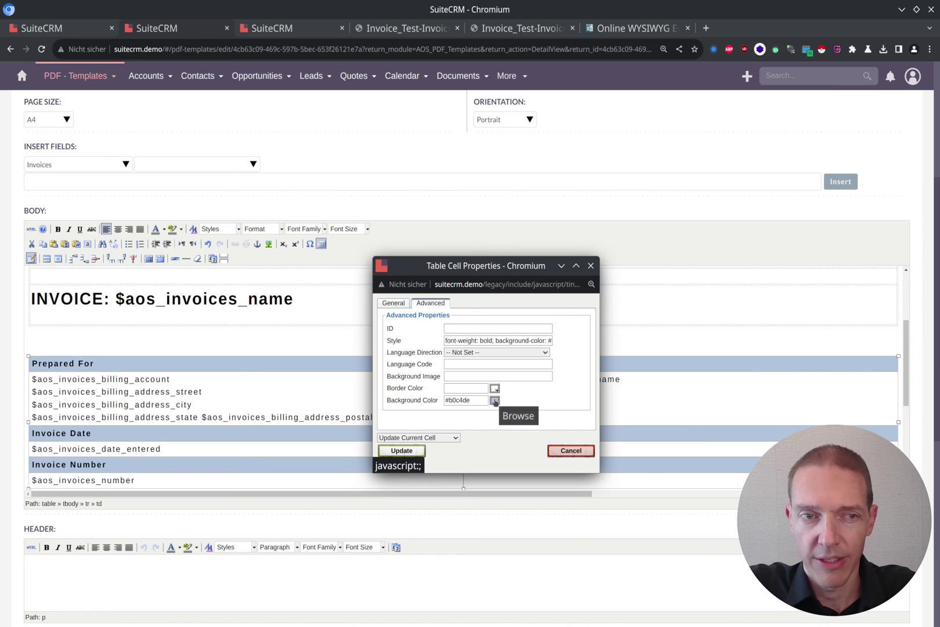
{"action": "left_click_drag", "start_coordinate": [471, 400], "coordinate": [445, 400]}
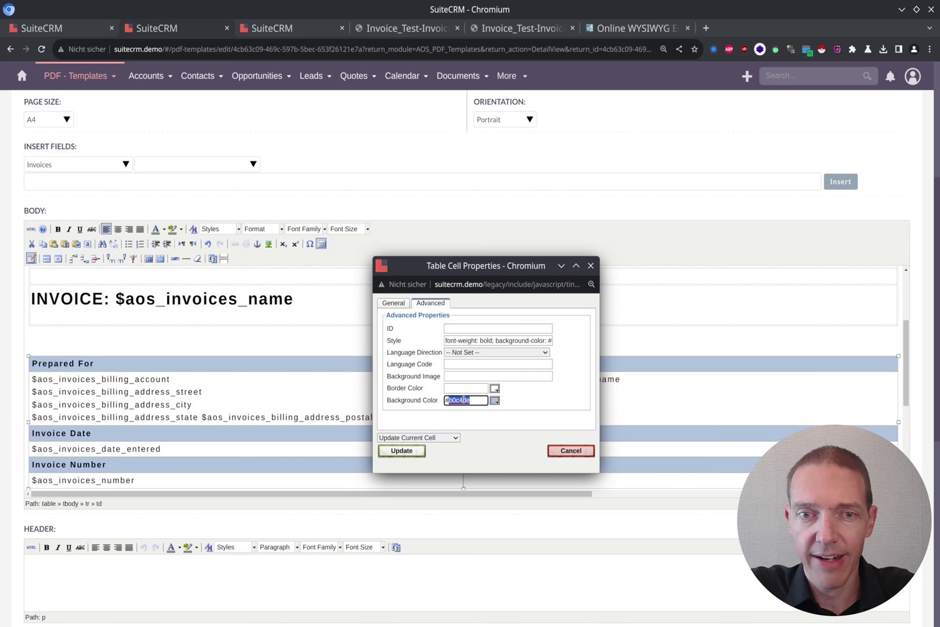
{"action": "key", "text": "BackSpace"}
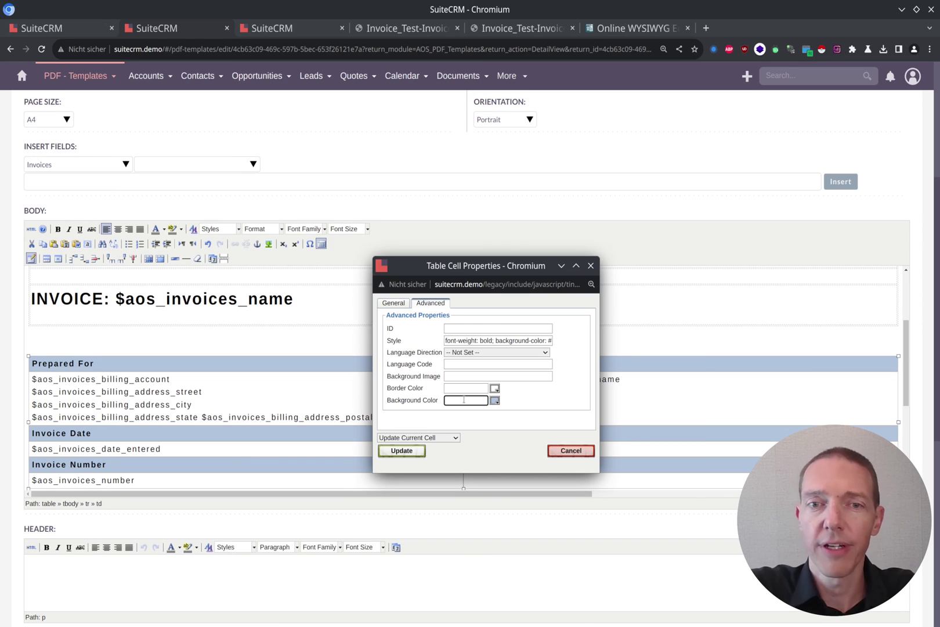
{"action": "key", "text": "Tab"}
{"action": "left_click", "coordinate": [410, 450]}
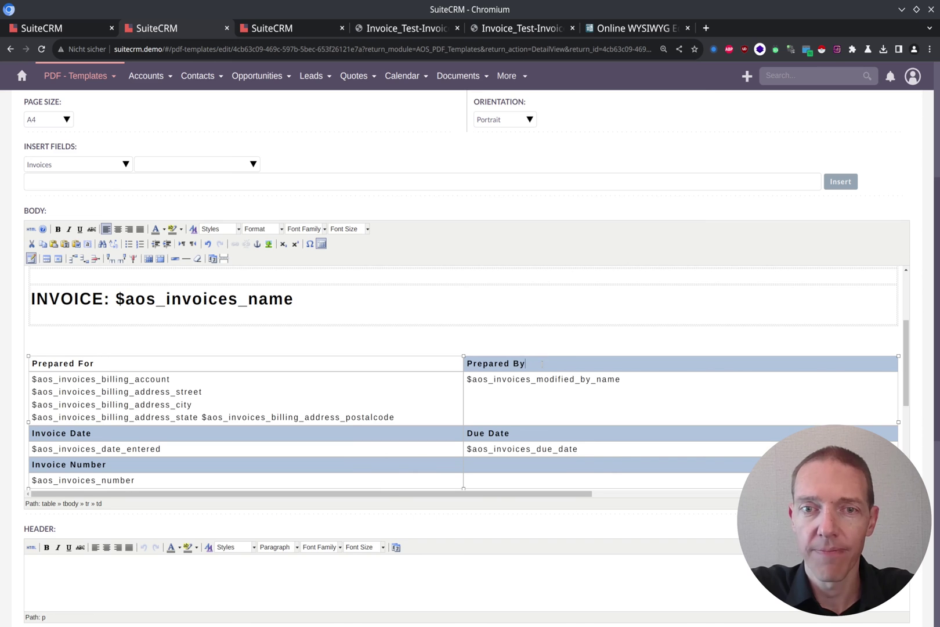
- Delete the Prepared By cell's background colour value as well
{"action": "left_click", "coordinate": [57, 259]}
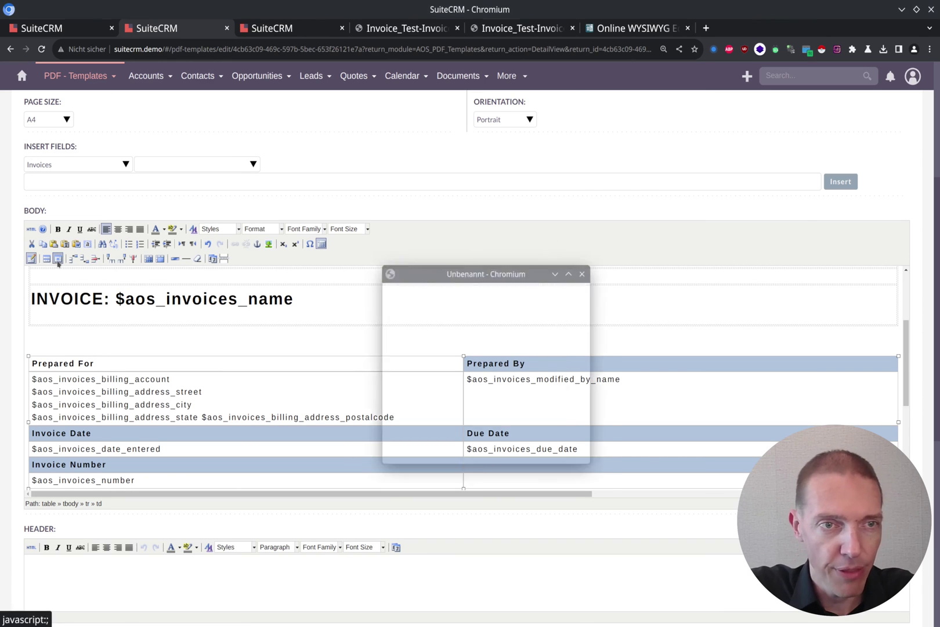
{"action": "left_click", "coordinate": [431, 303]}
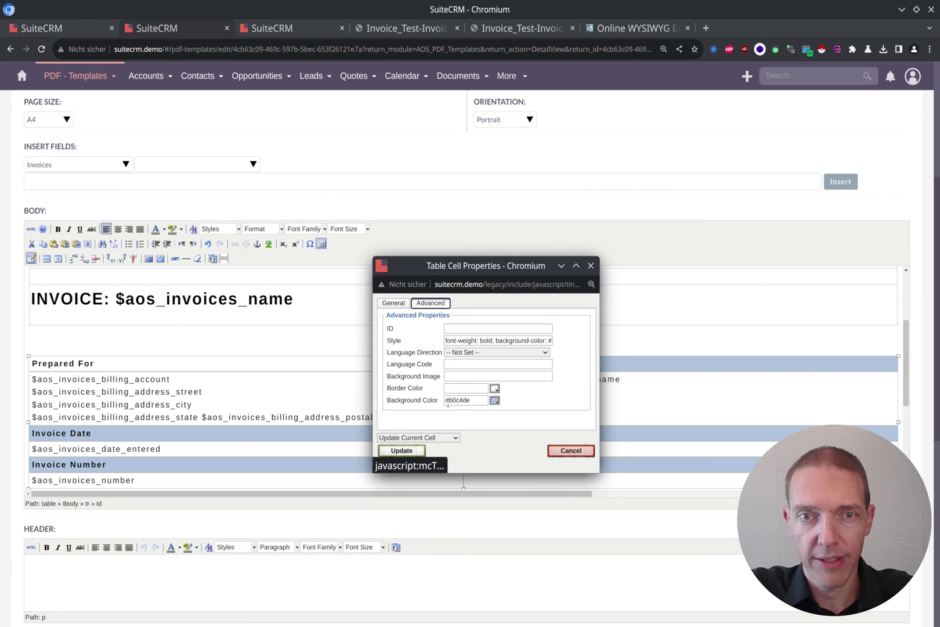
{"action": "triple_click", "coordinate": [461, 400]}
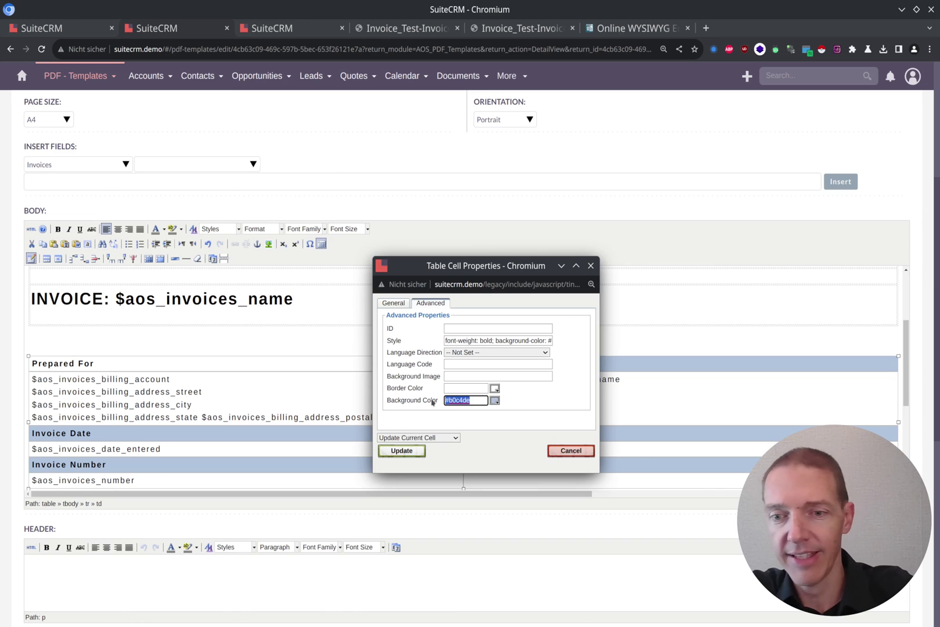
{"action": "key", "text": "BackSpace"}
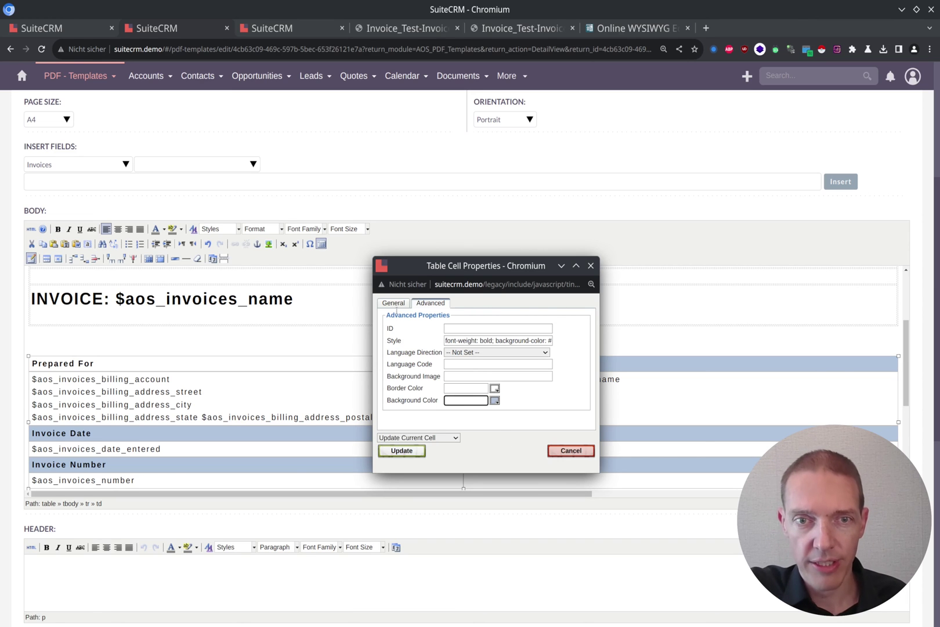
{"action": "left_click", "coordinate": [398, 305]}
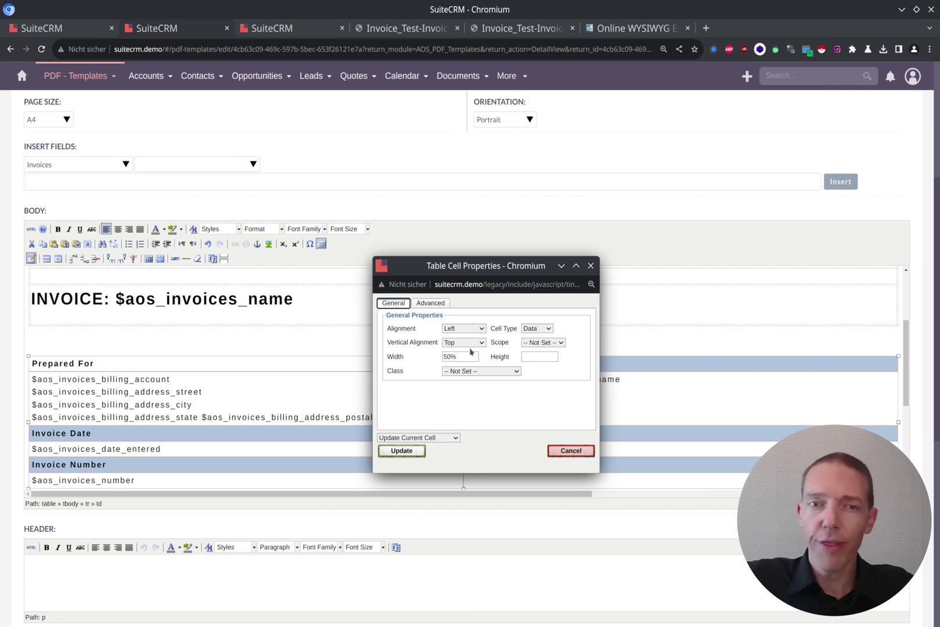
- Set the Prepared By cell width to 30% and the Prepared For cell width to 70%
{"action": "left_click", "coordinate": [449, 358]}
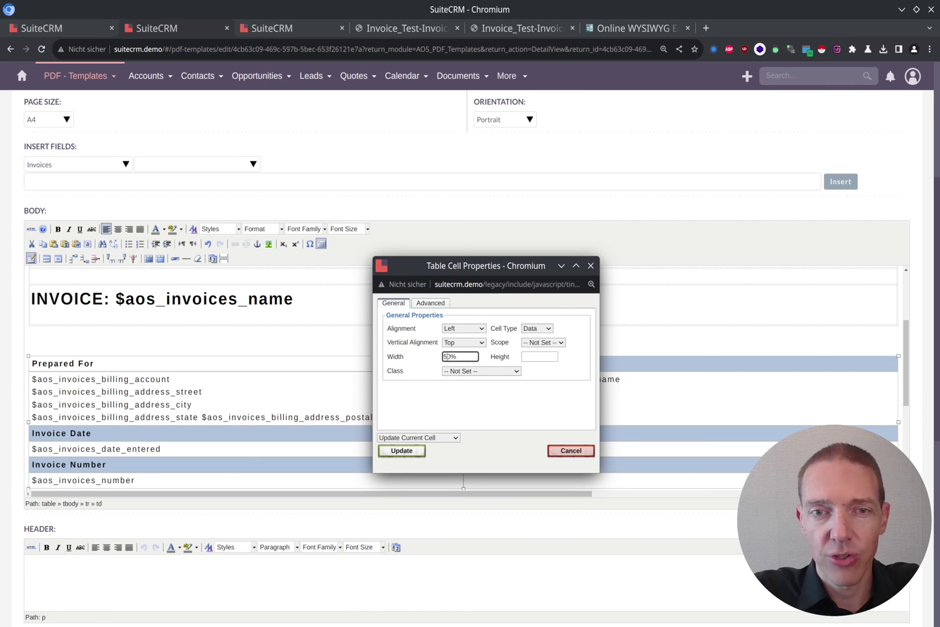
{"action": "key", "text": "shift+Home"}
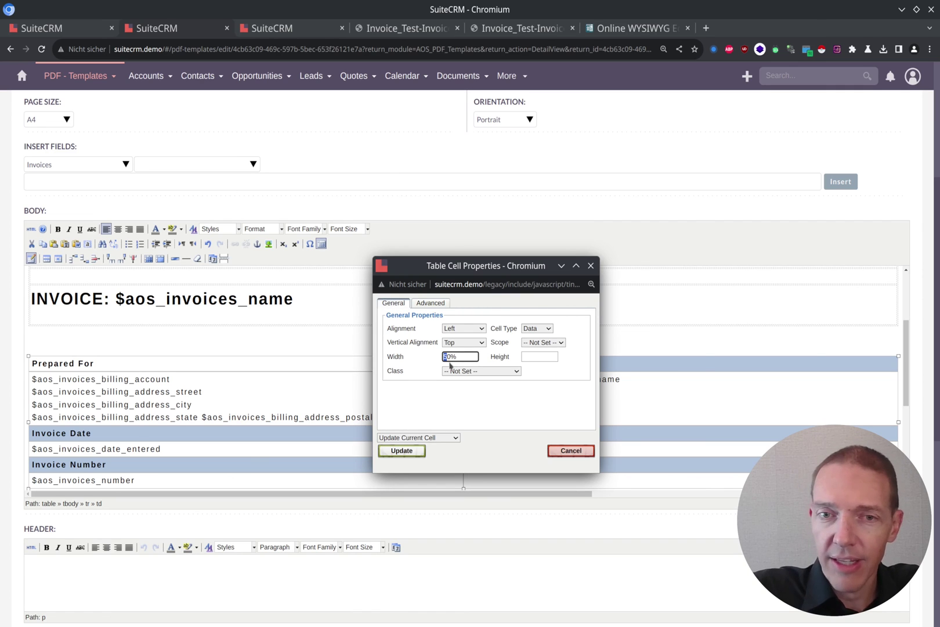
{"action": "type", "text": "3"}
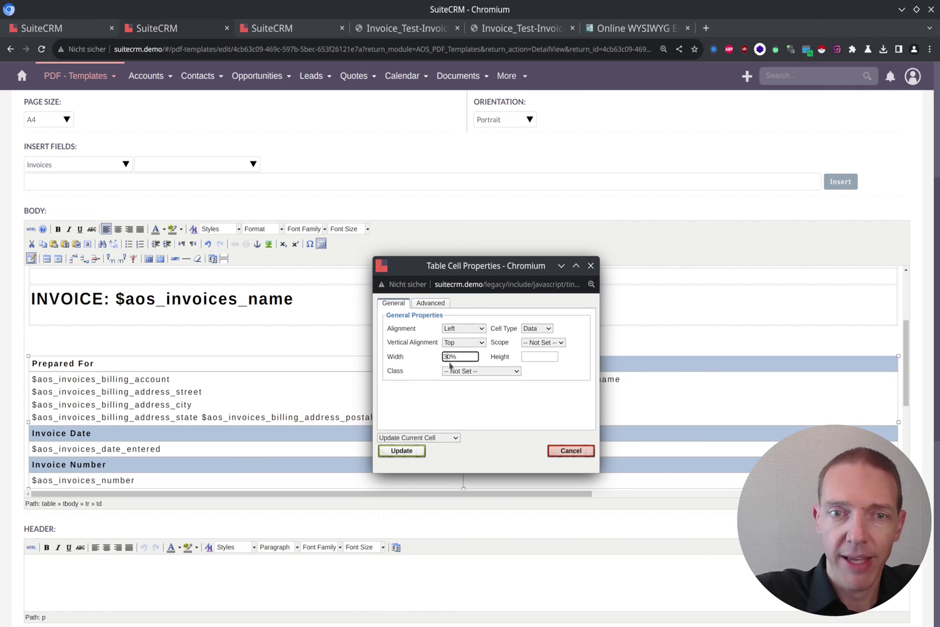
{"action": "left_click", "coordinate": [409, 450]}
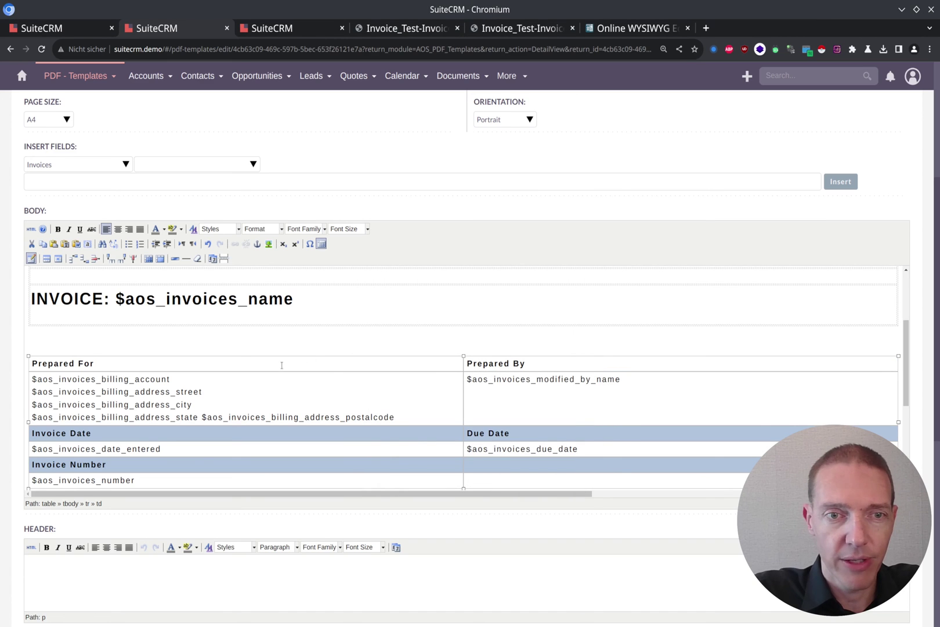
{"action": "left_click", "coordinate": [58, 258]}
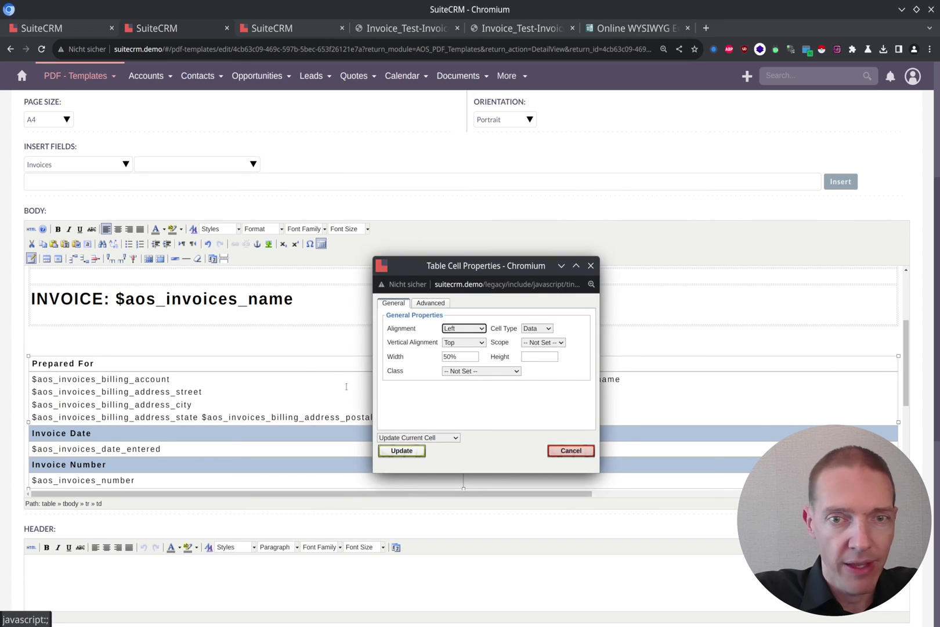
{"action": "double_click", "coordinate": [445, 356]}
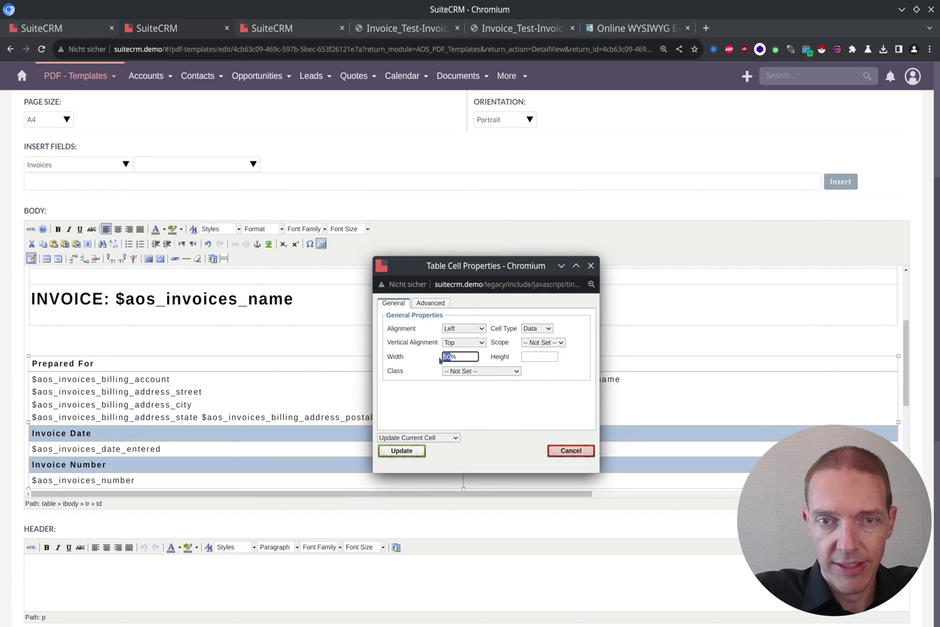
{"action": "type", "text": "70"}
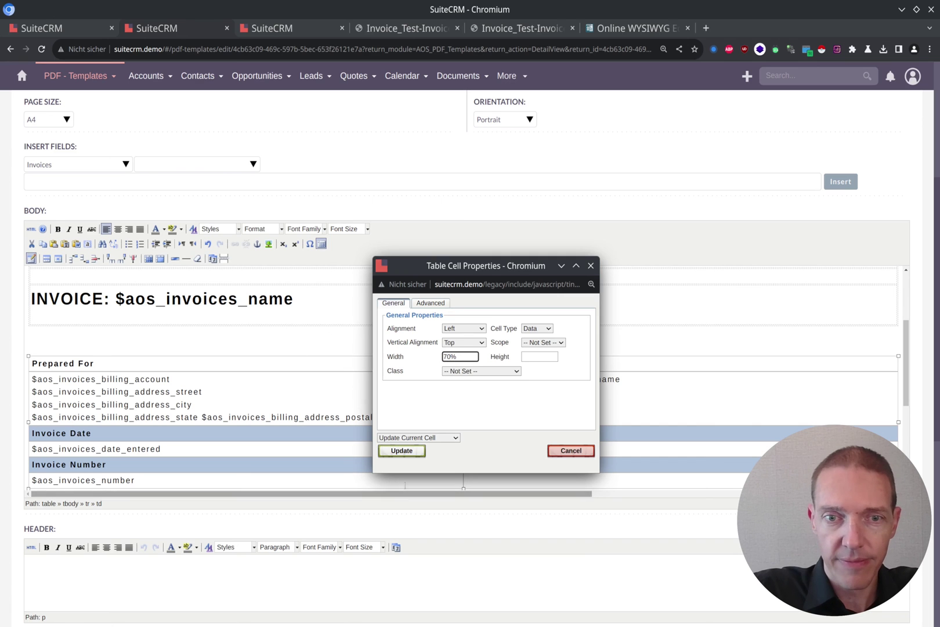
{"action": "left_click", "coordinate": [400, 451]}
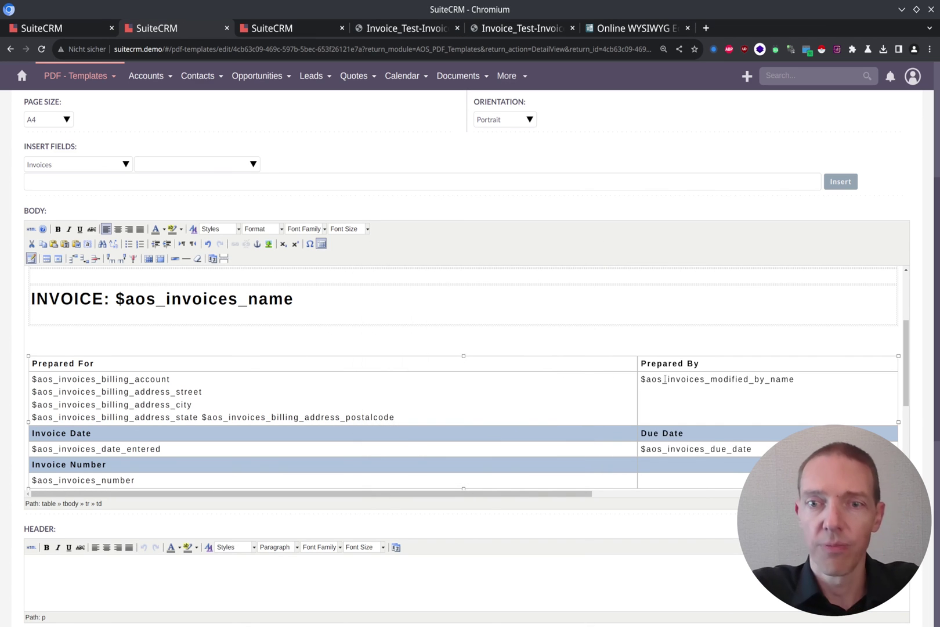
{"action": "scroll", "coordinate": [665, 378], "scroll_direction": "down", "scroll_amount": 3}
{"action": "scroll", "coordinate": [665, 378], "scroll_direction": "up", "scroll_amount": 3}
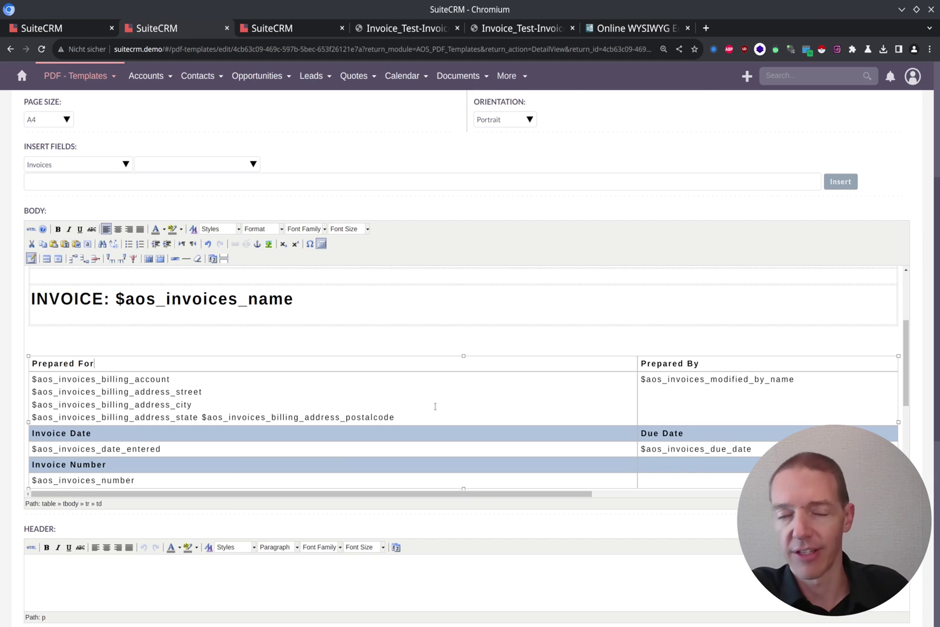
{"action": "scroll", "coordinate": [396, 347], "scroll_direction": "down", "scroll_amount": 1}
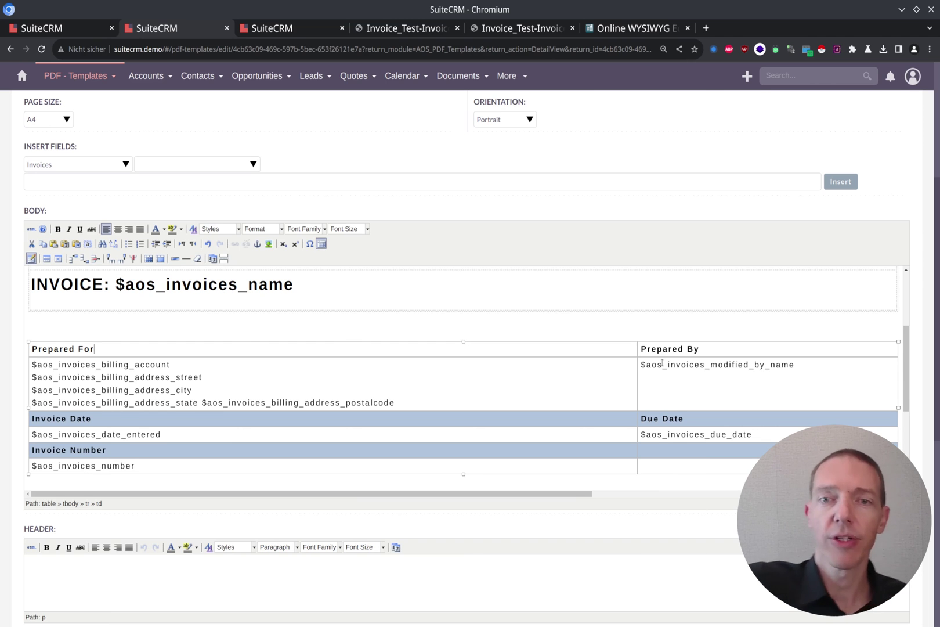
{"action": "scroll", "coordinate": [632, 372], "scroll_direction": "down", "scroll_amount": 3}
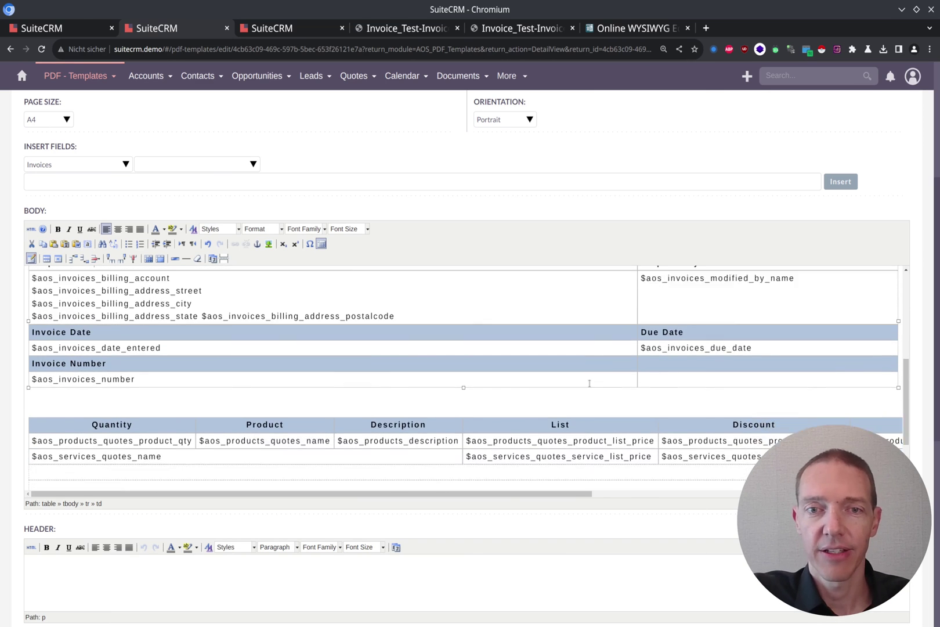
{"action": "scroll", "coordinate": [377, 410], "scroll_direction": "down", "scroll_amount": 2}
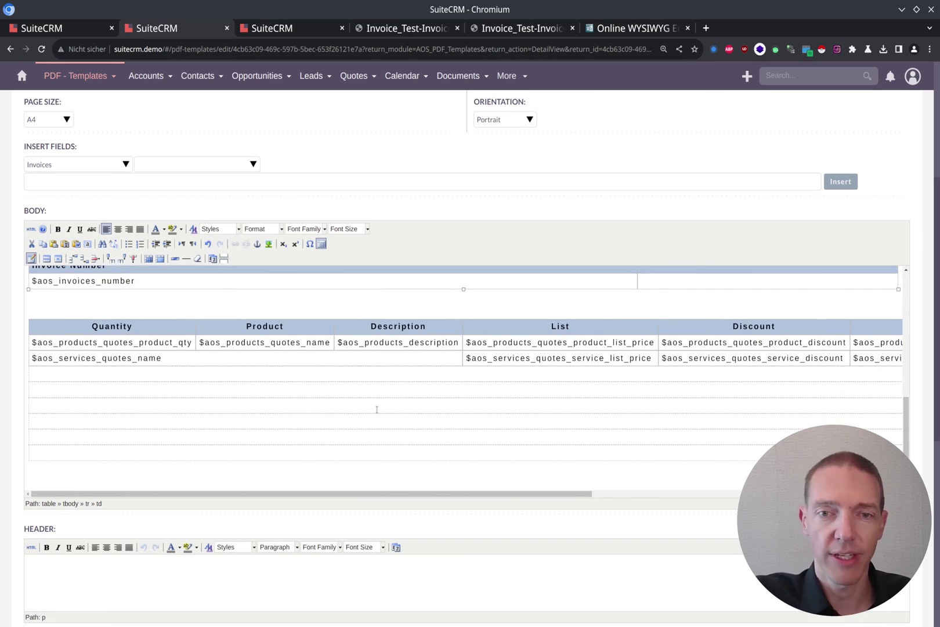
{"action": "scroll", "coordinate": [377, 409], "scroll_direction": "up", "scroll_amount": 8}
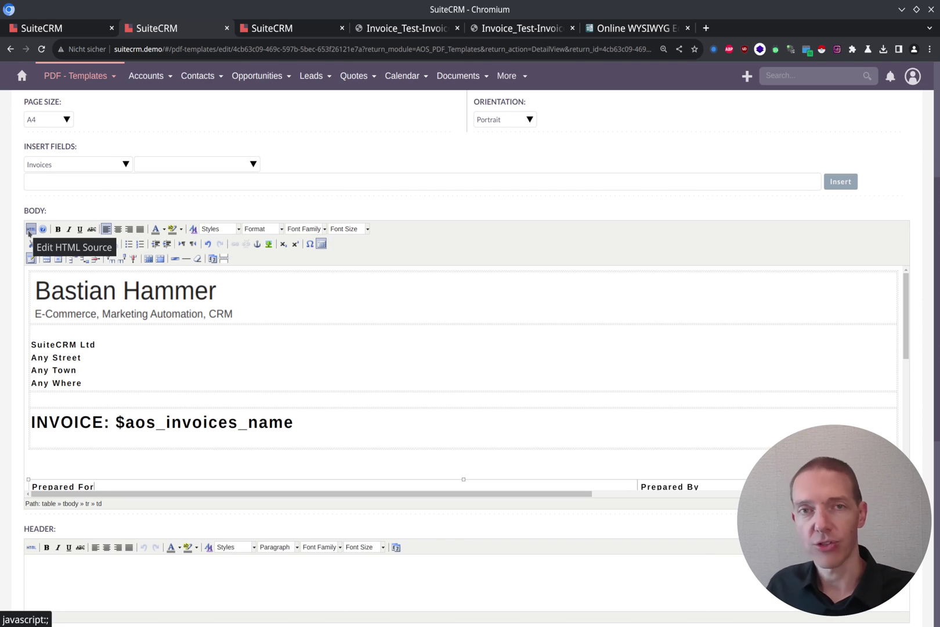
- Copy the template body's full HTML source and go to the online WYSIWYG editor
{"action": "left_click", "coordinate": [30, 230]}
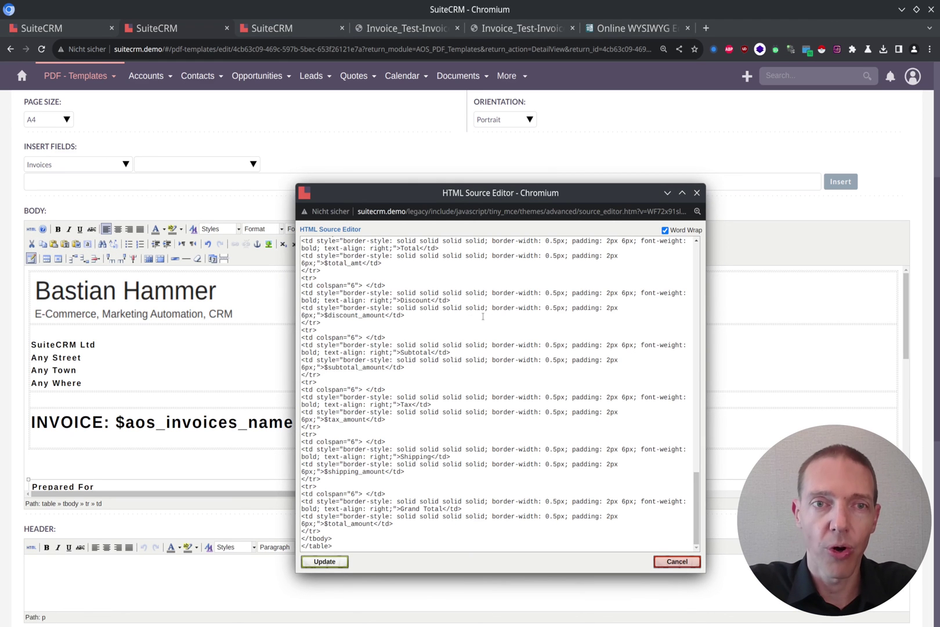
{"action": "key", "text": "ctrl+a"}
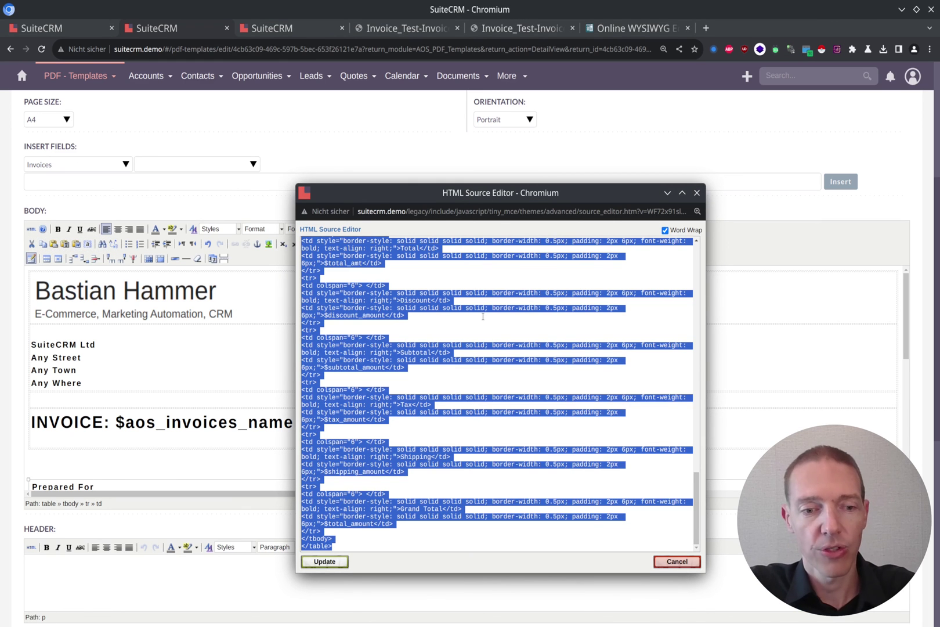
{"action": "left_click", "coordinate": [698, 194]}
{"action": "left_click", "coordinate": [637, 29]}
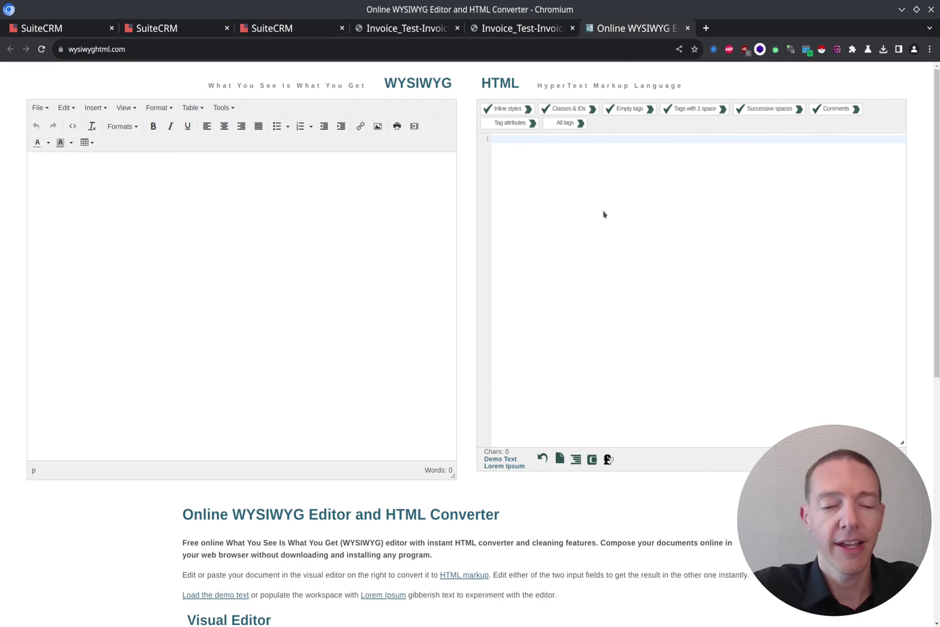
- Paste the template HTML into the converter and clean its markup to 7878 characters
{"action": "key", "text": "ctrl+v"}
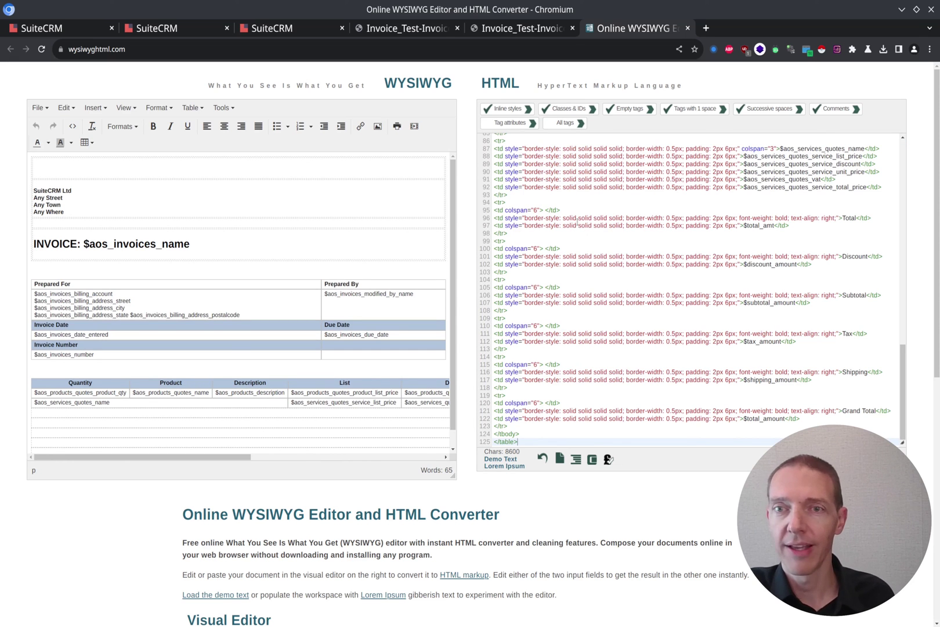
{"action": "left_click", "coordinate": [315, 283]}
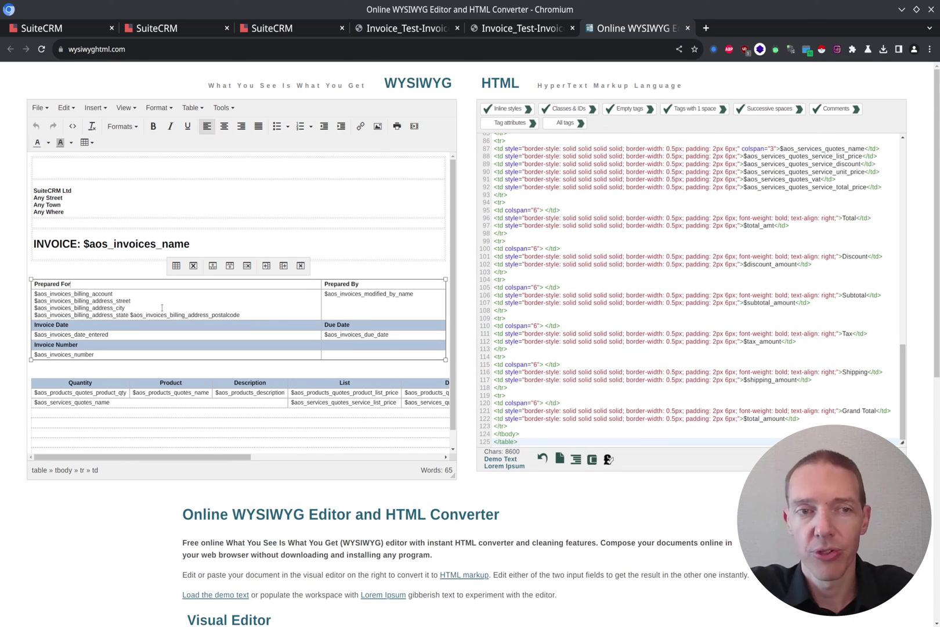
{"action": "left_click", "coordinate": [723, 218]}
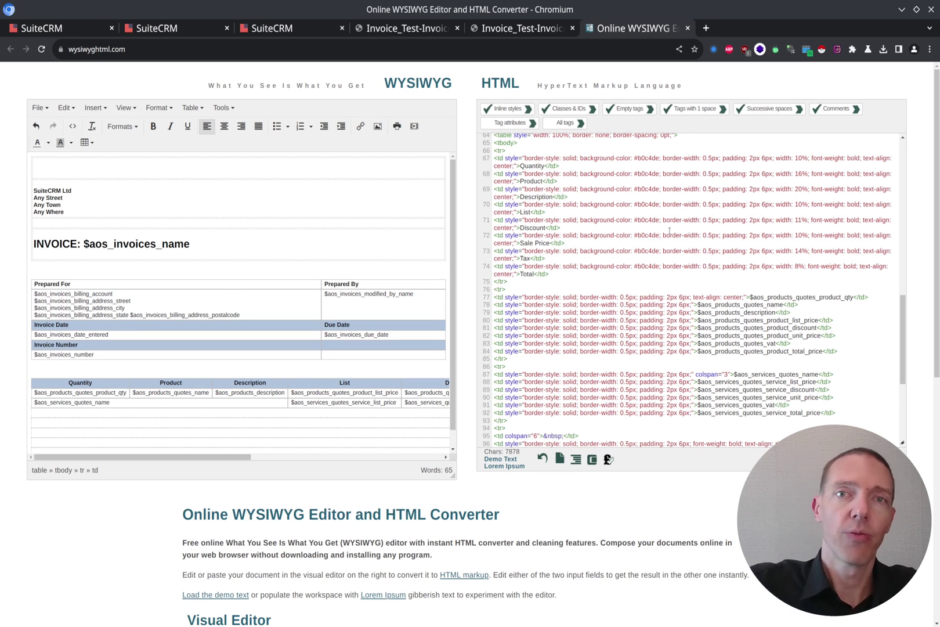
- Return to the Invoice EN V0.1 template editor and review the Header, Footer and Margins
{"action": "left_click", "coordinate": [271, 29]}
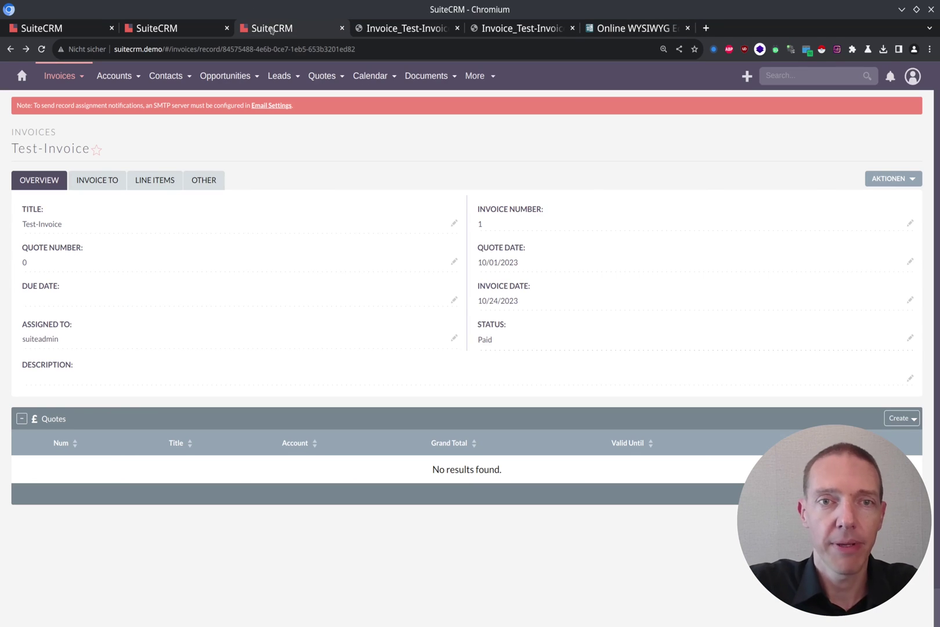
{"action": "left_click", "coordinate": [204, 31]}
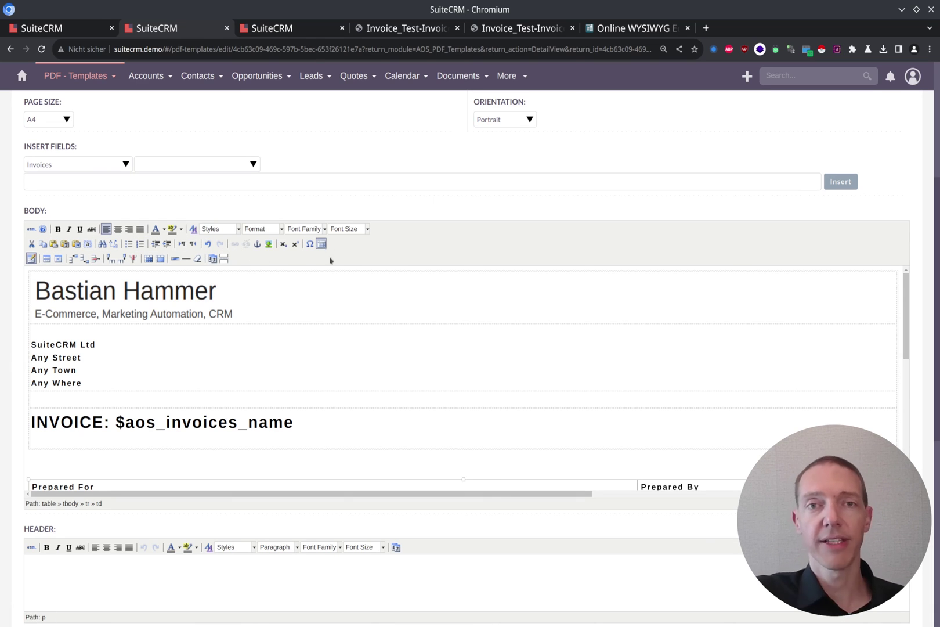
{"action": "scroll", "coordinate": [347, 275], "scroll_direction": "down", "scroll_amount": 3}
{"action": "scroll", "coordinate": [429, 530], "scroll_direction": "down", "scroll_amount": 3}
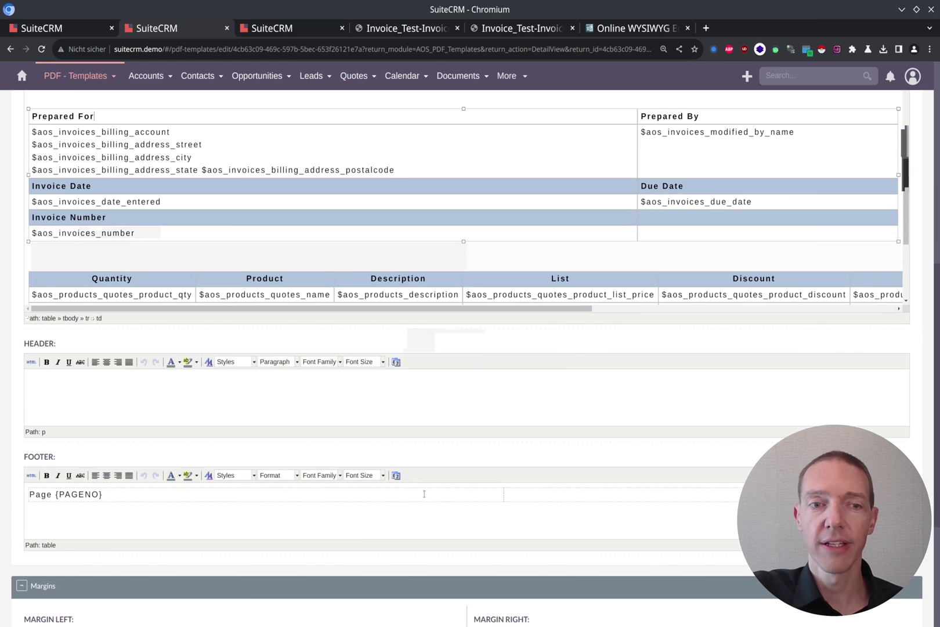
{"action": "scroll", "coordinate": [423, 490], "scroll_direction": "down", "scroll_amount": 3}
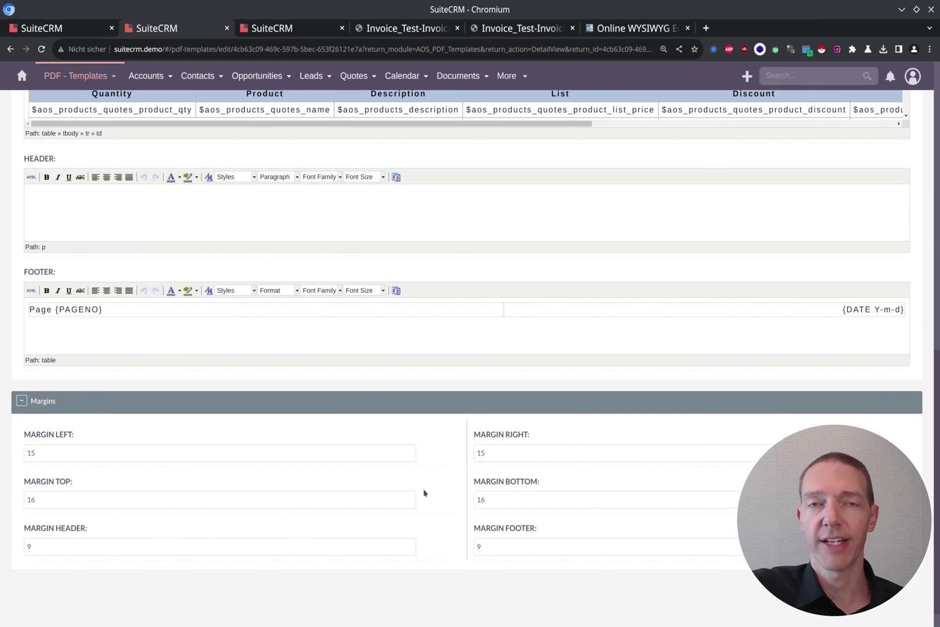
{"action": "scroll", "coordinate": [423, 492], "scroll_direction": "up", "scroll_amount": 10}
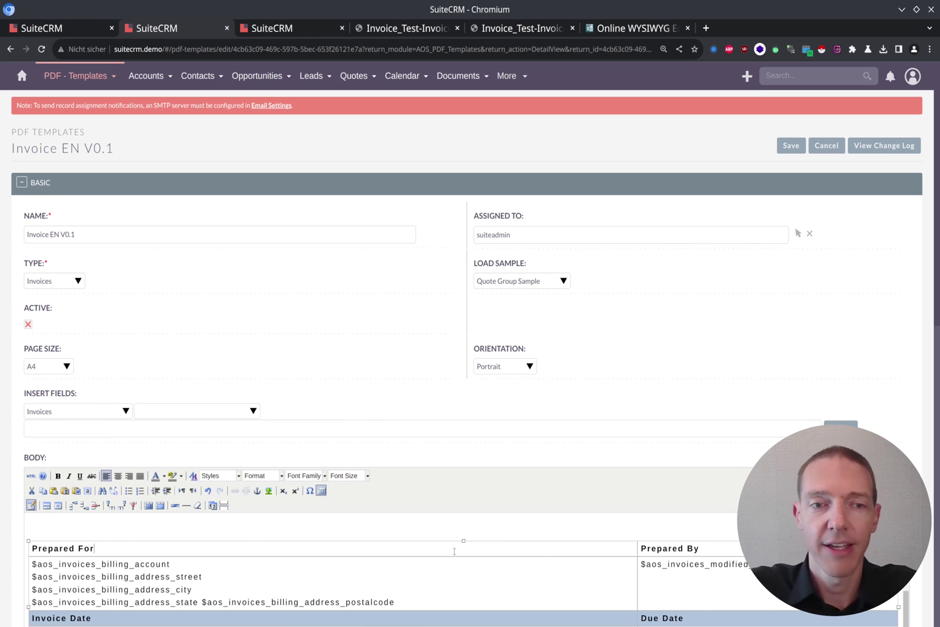
{"action": "scroll", "coordinate": [645, 572], "scroll_direction": "down", "scroll_amount": 3}
{"action": "scroll", "coordinate": [648, 571], "scroll_direction": "up", "scroll_amount": 5}
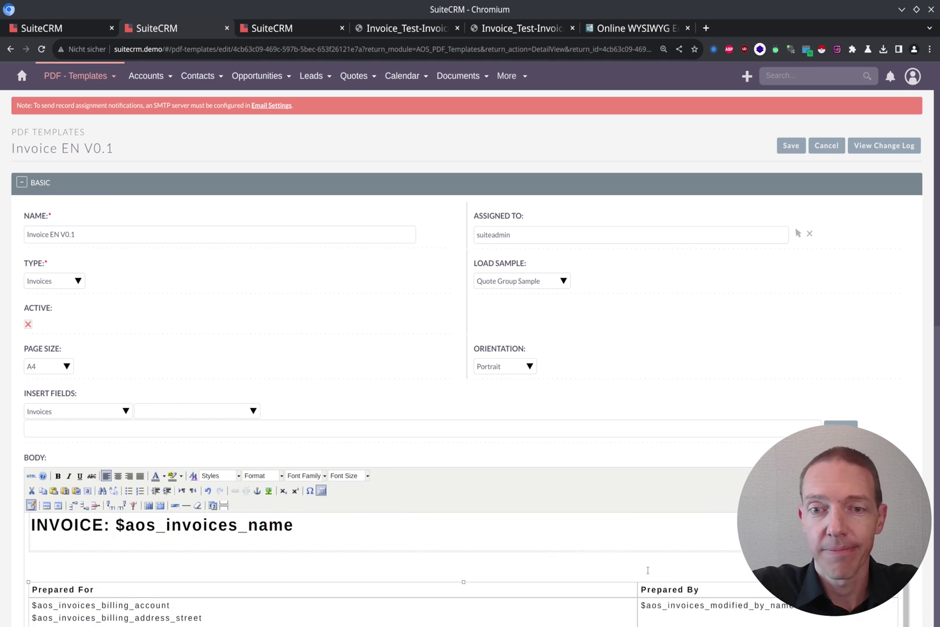
{"action": "scroll", "coordinate": [647, 570], "scroll_direction": "down", "scroll_amount": 1}
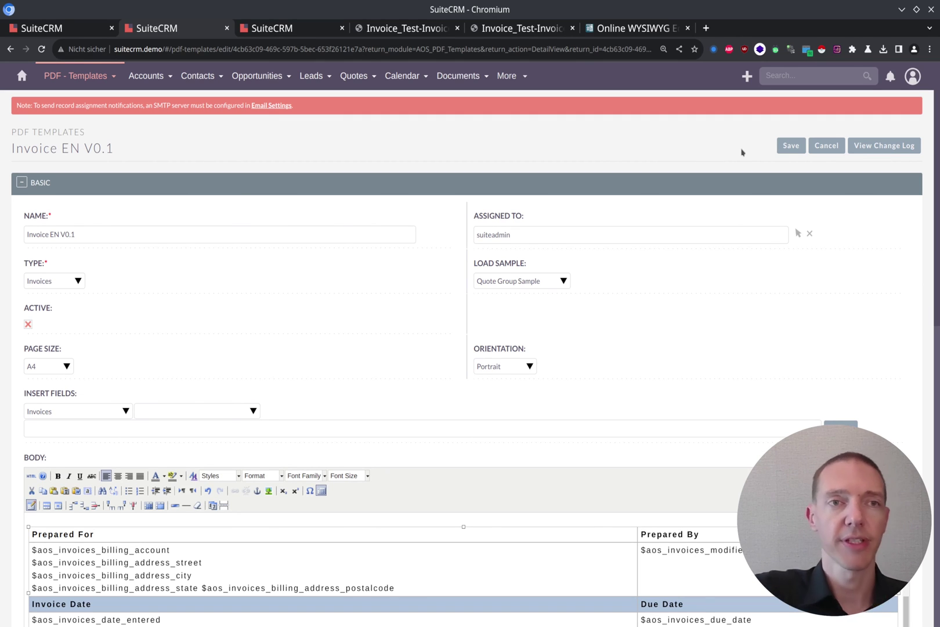
{"action": "mouse_move", "coordinate": [104, 84]}
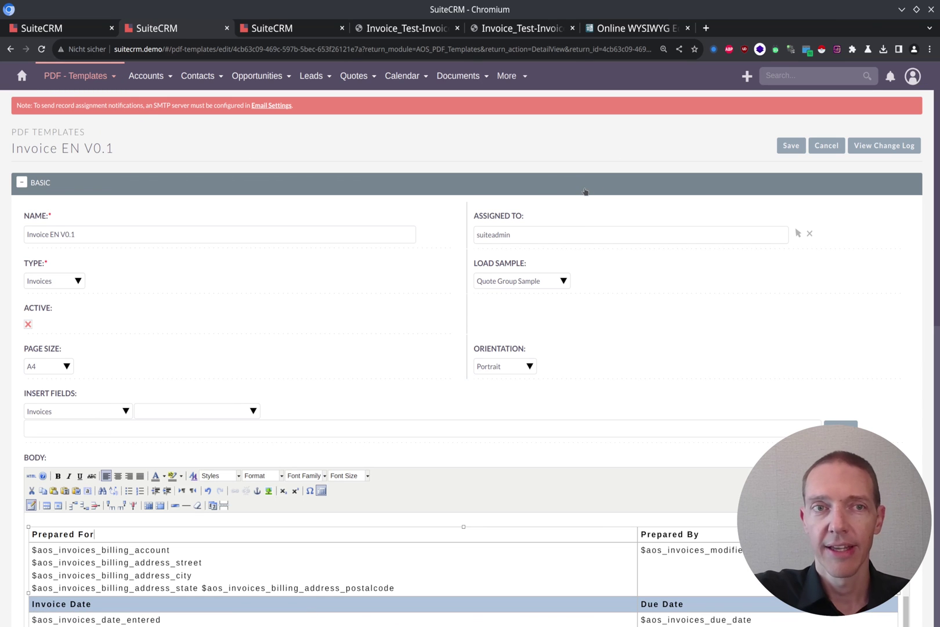
{"action": "scroll", "coordinate": [349, 447], "scroll_direction": "down", "scroll_amount": 5}
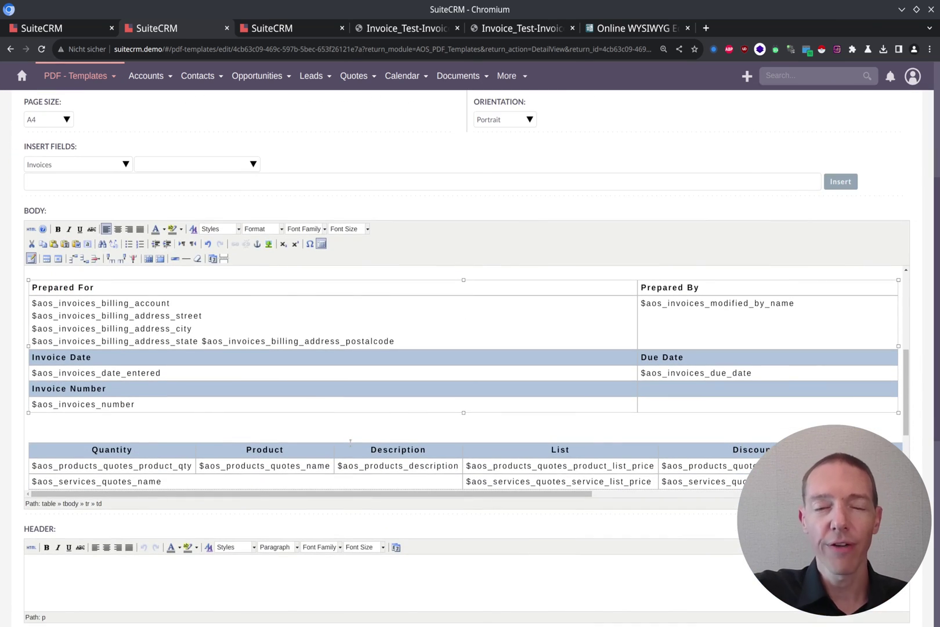
{"action": "scroll", "coordinate": [351, 442], "scroll_direction": "up", "scroll_amount": 4}
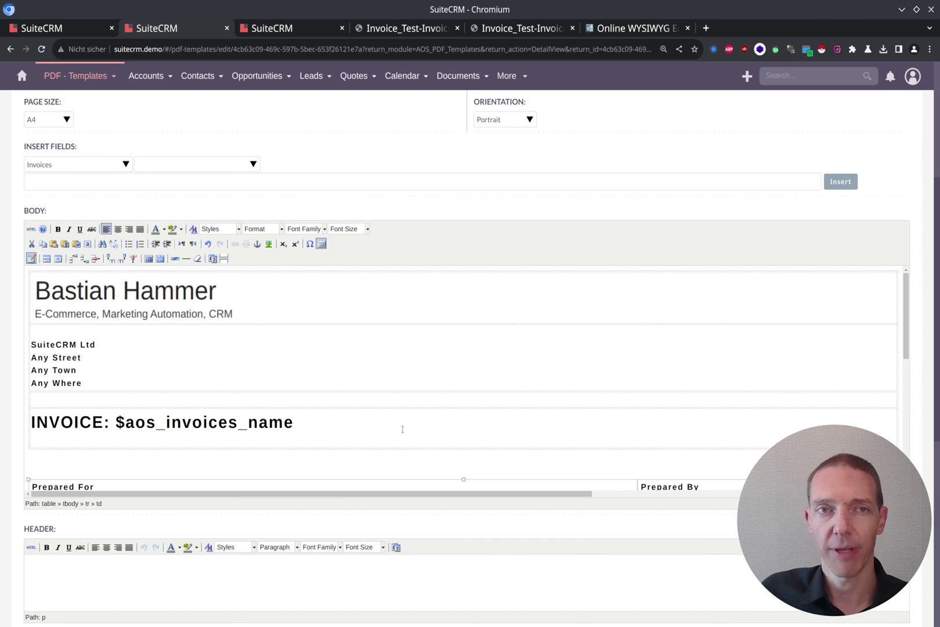
- Show the Test-Invoice record (invoice 1, Paid) and close its actions menu
{"action": "left_click", "coordinate": [293, 29]}
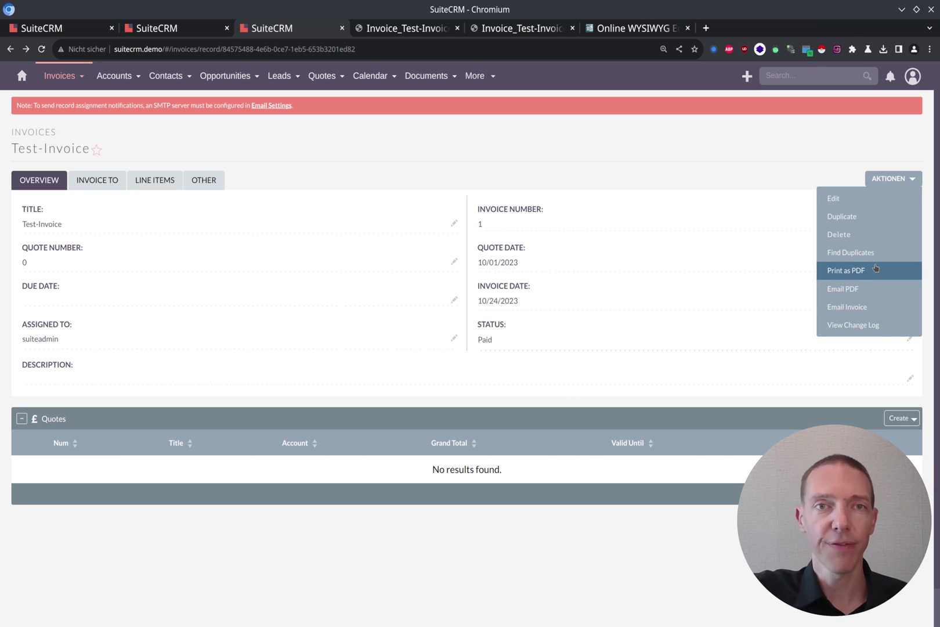
{"action": "left_click", "coordinate": [594, 175]}
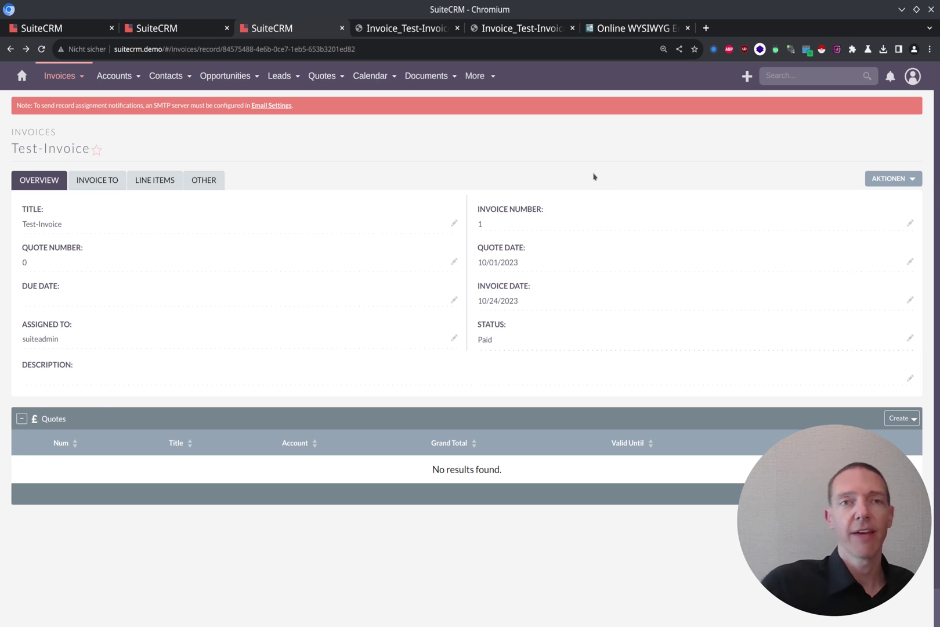